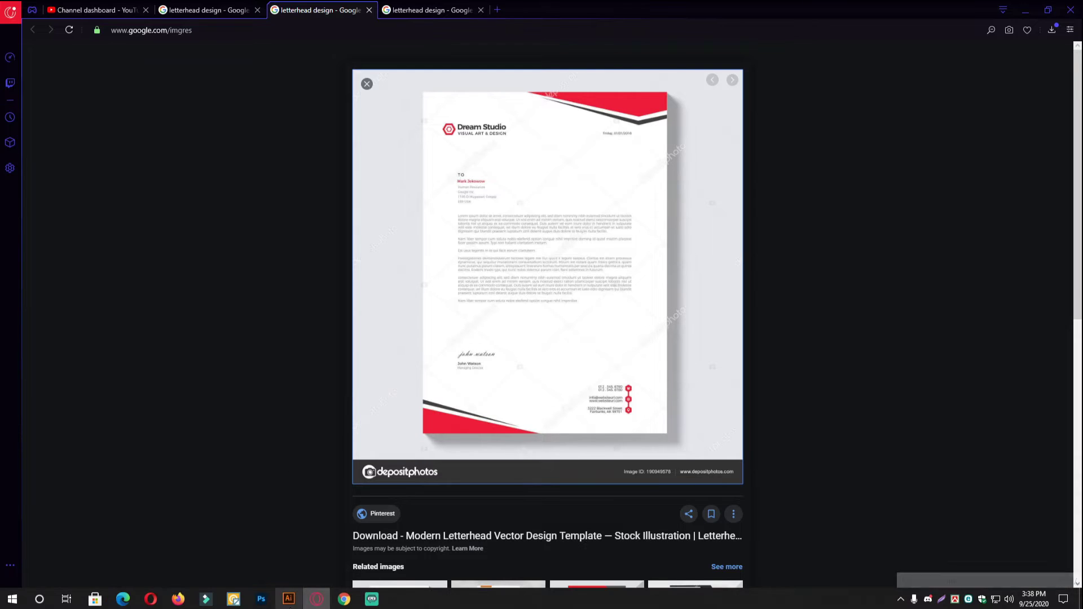
Switch to Illustrator and start a new print document using the A4 preset
left_click(289, 599)
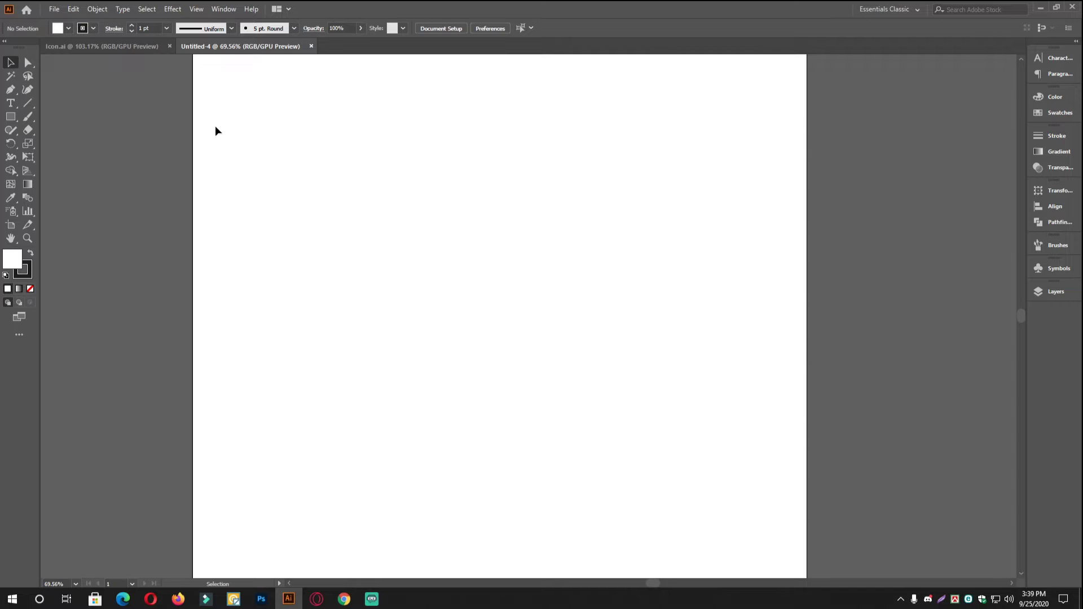
left_click(61, 15)
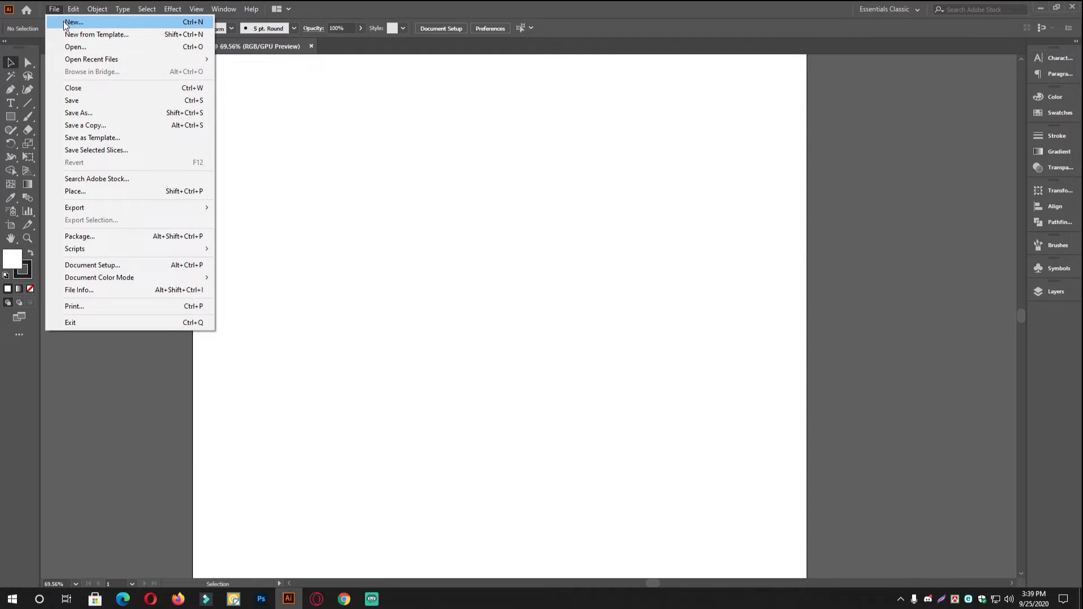
left_click(70, 21)
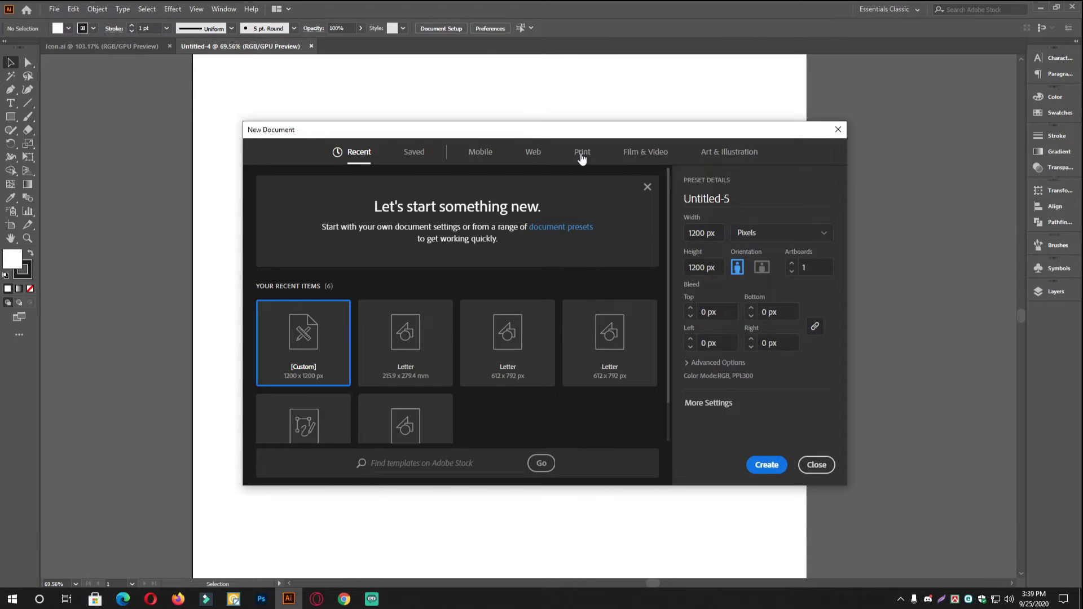
left_click(581, 153)
left_click(388, 243)
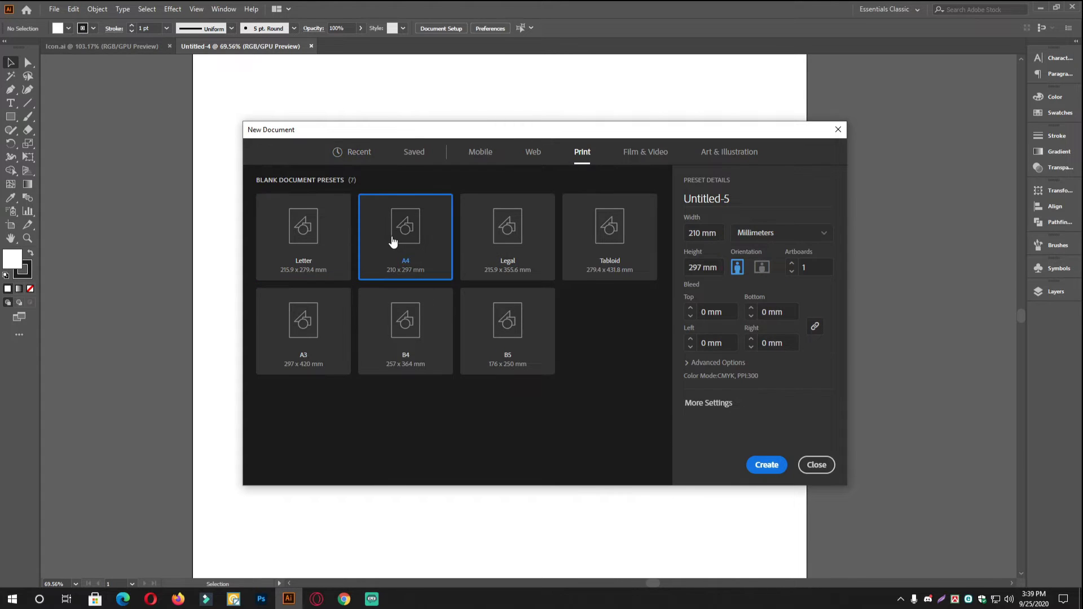
left_click(300, 241)
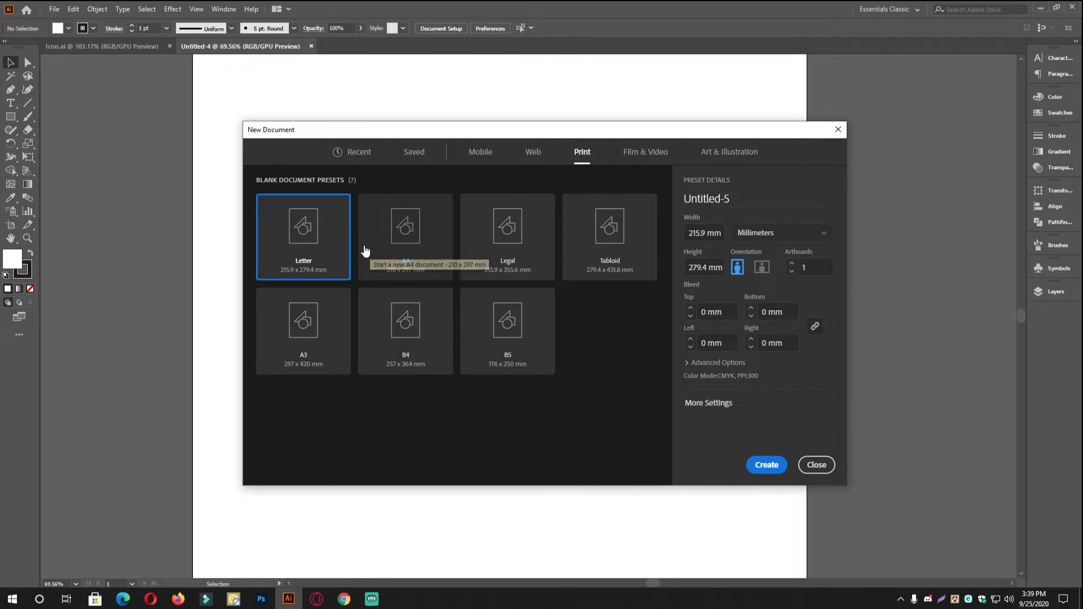
left_click(396, 231)
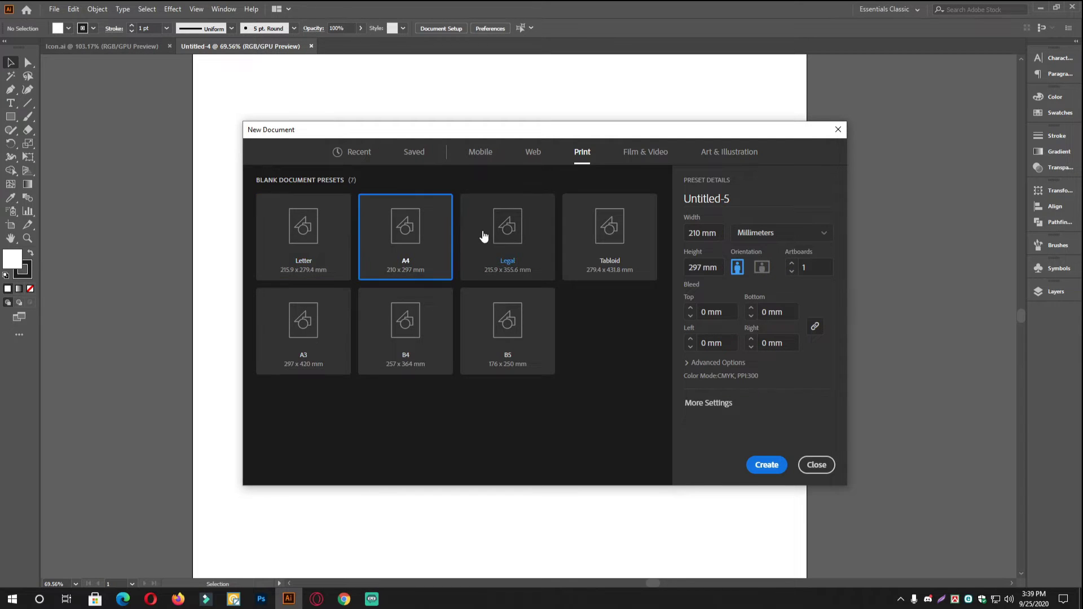
left_click(300, 230)
left_click(389, 259)
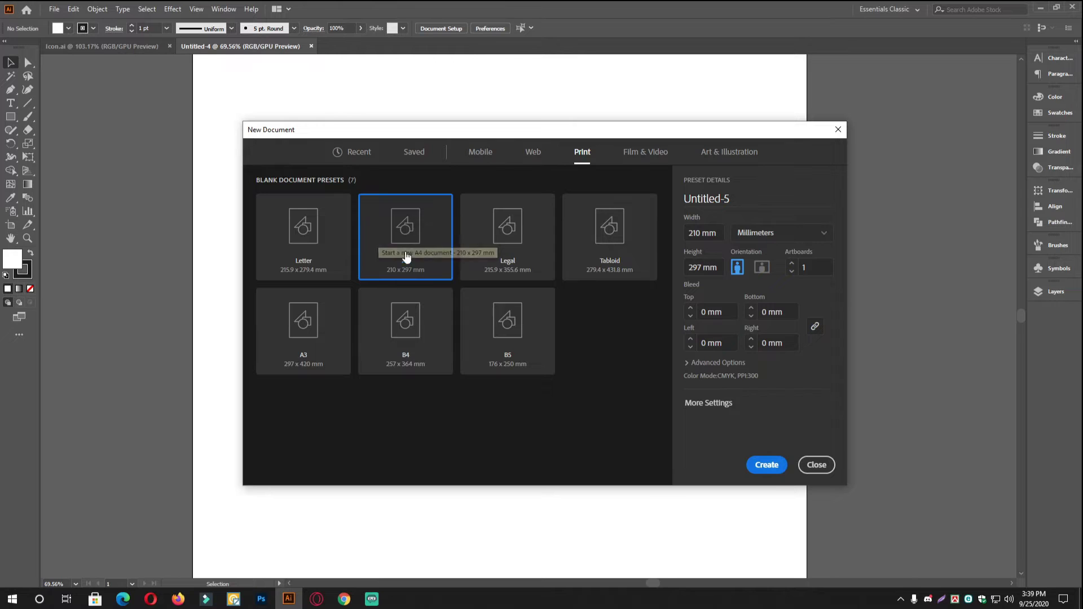
Set the new document's units to inches and its bleed to 0.25 in on all four sides
left_click(773, 235)
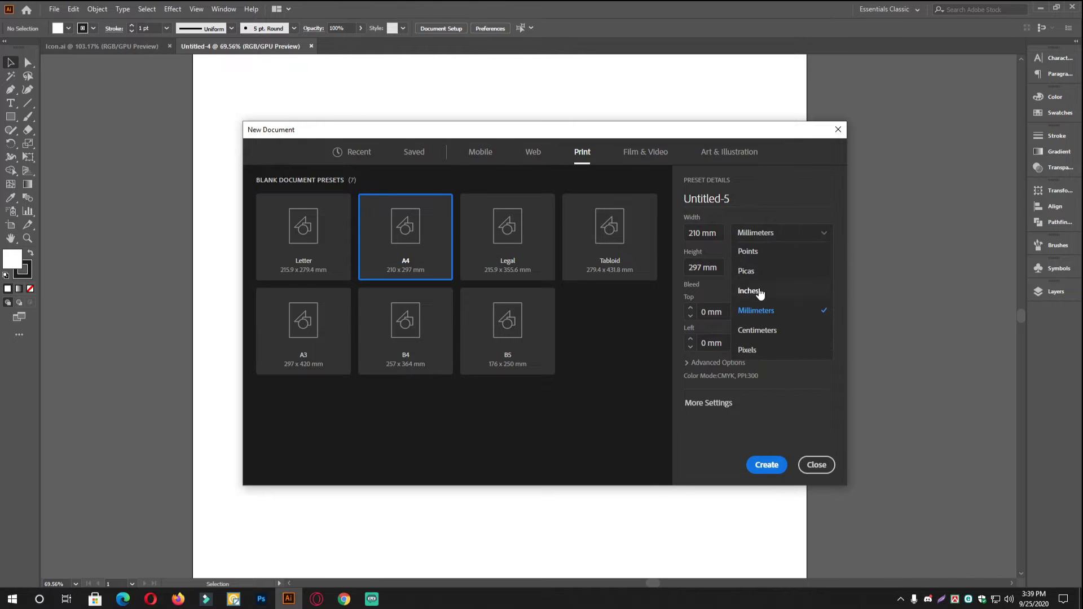
left_click(760, 292)
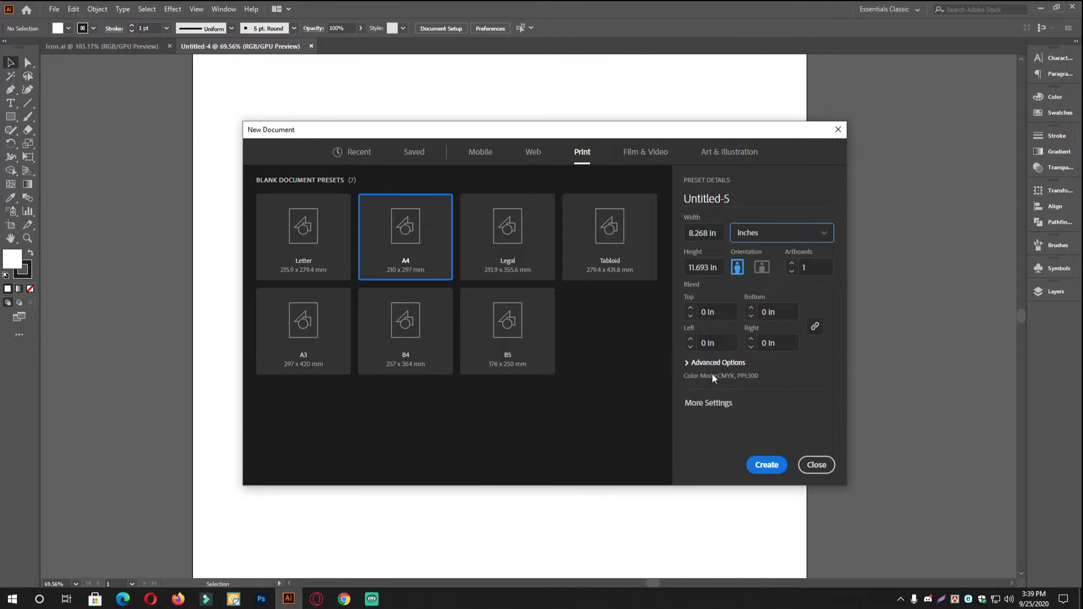
left_click(719, 312)
type("0.25")
key("Tab")
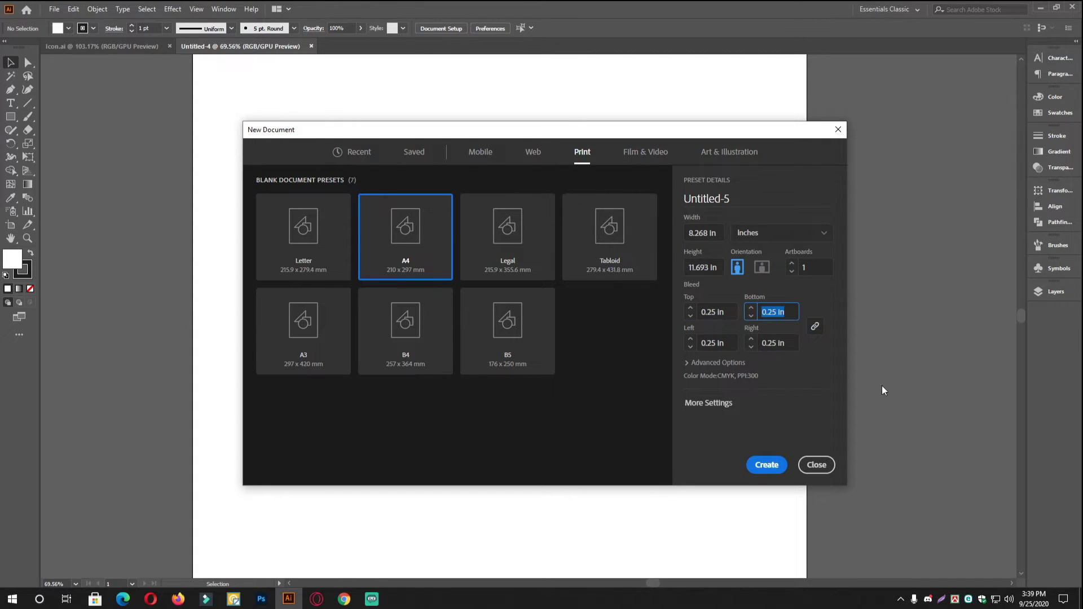
key("Tab")
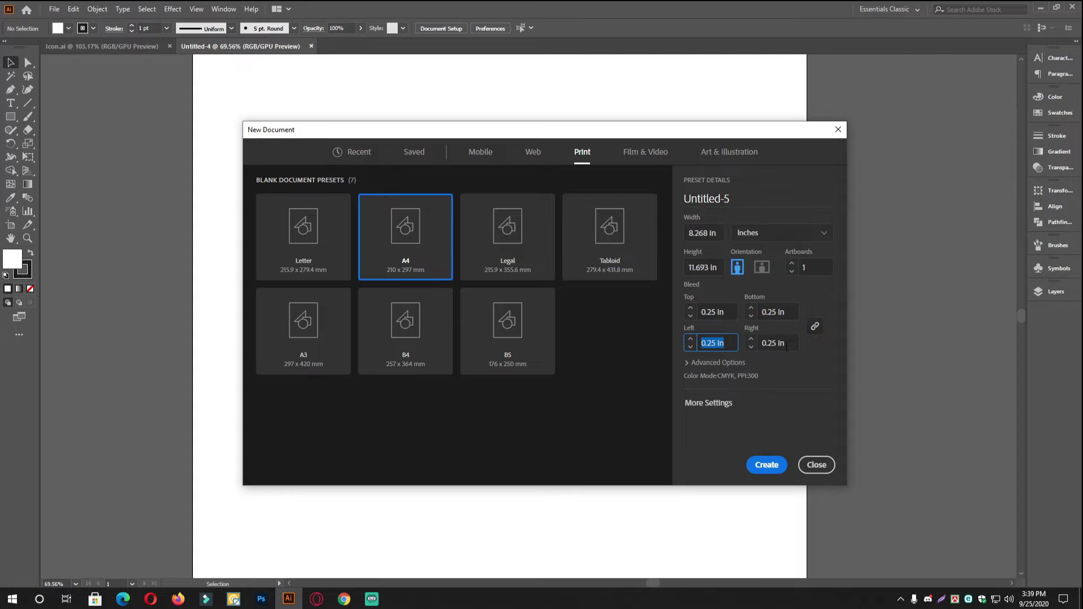
key("Tab")
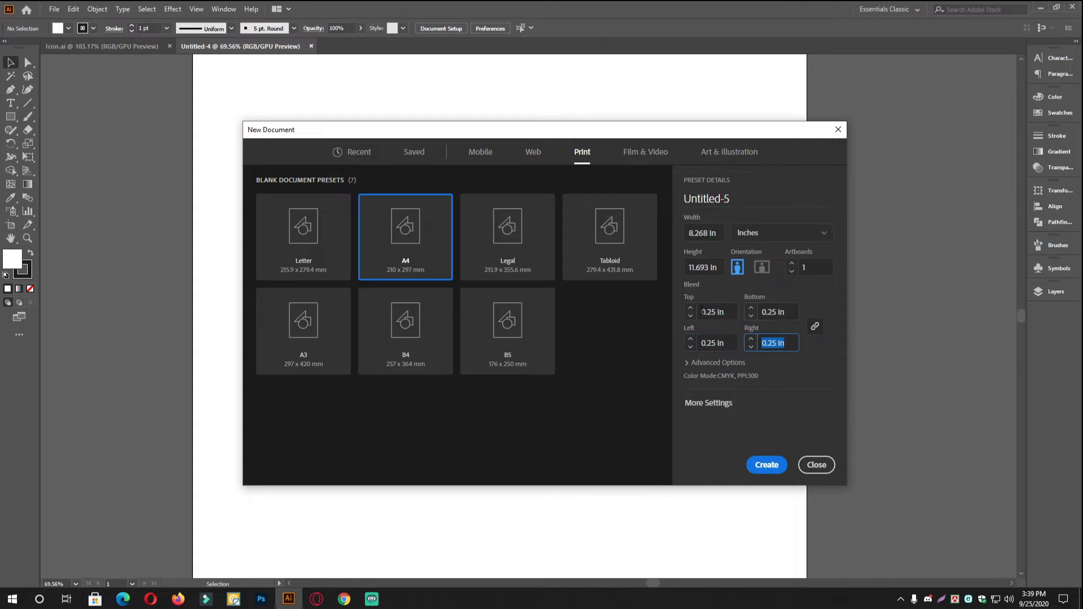
left_click(784, 345)
Check the advanced colour mode and raster settings, and create the document
left_click(705, 364)
scroll(709, 367, "down", 2)
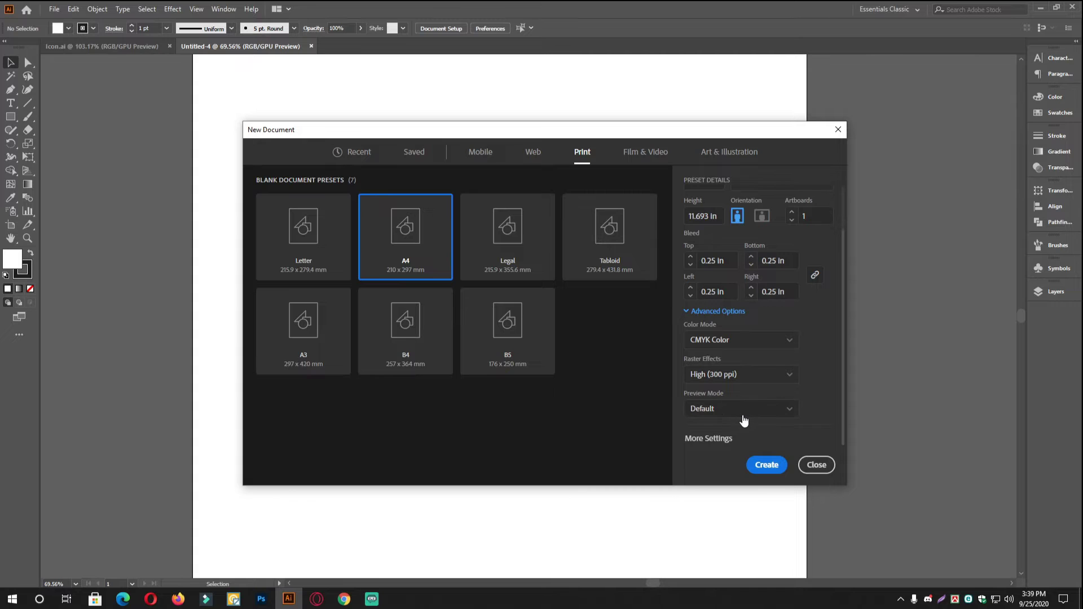
scroll(743, 418, "up", 2)
left_click(756, 463)
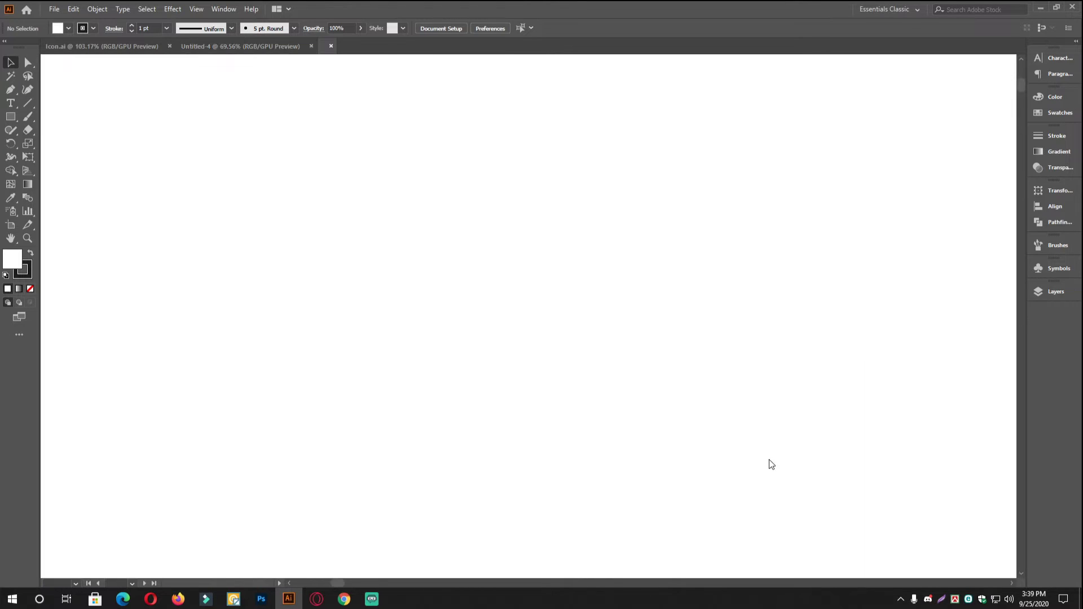
Show the rulers around the blank A4 artboard
left_click_drag(592, 414, 537, 434)
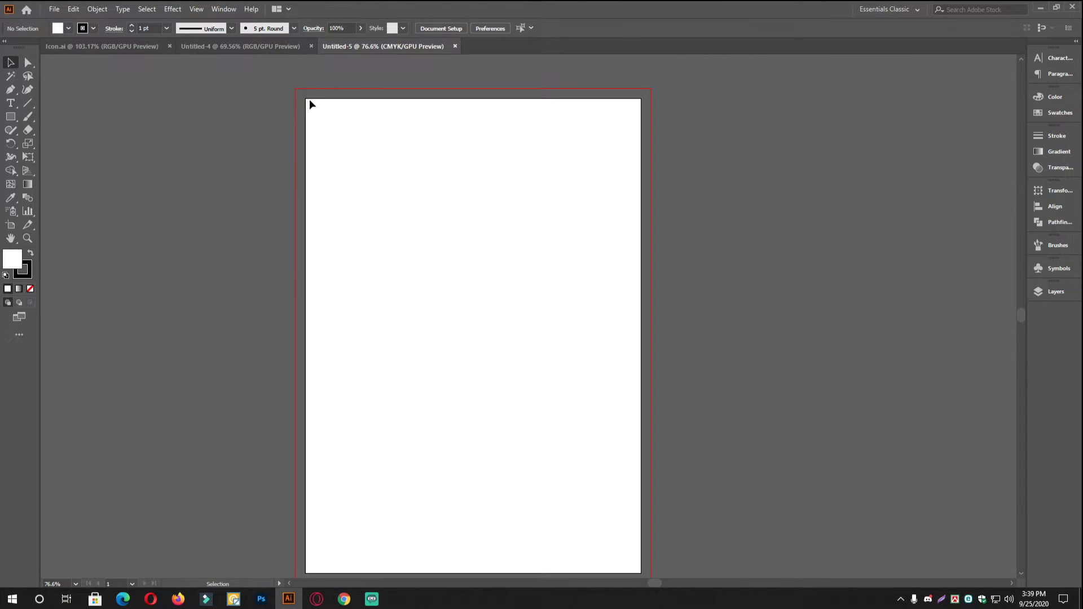
left_click_drag(633, 483, 623, 472)
left_click_drag(566, 444, 529, 422)
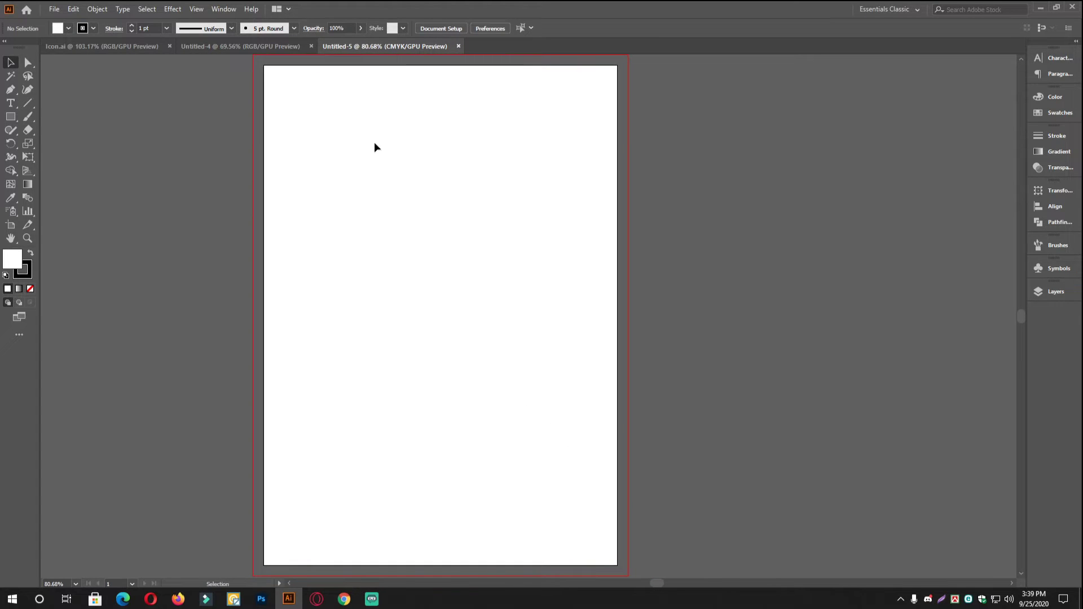
key("ctrl")
key("a")
key("v")
scroll(497, 122, "down", 1)
key("ctrl+r")
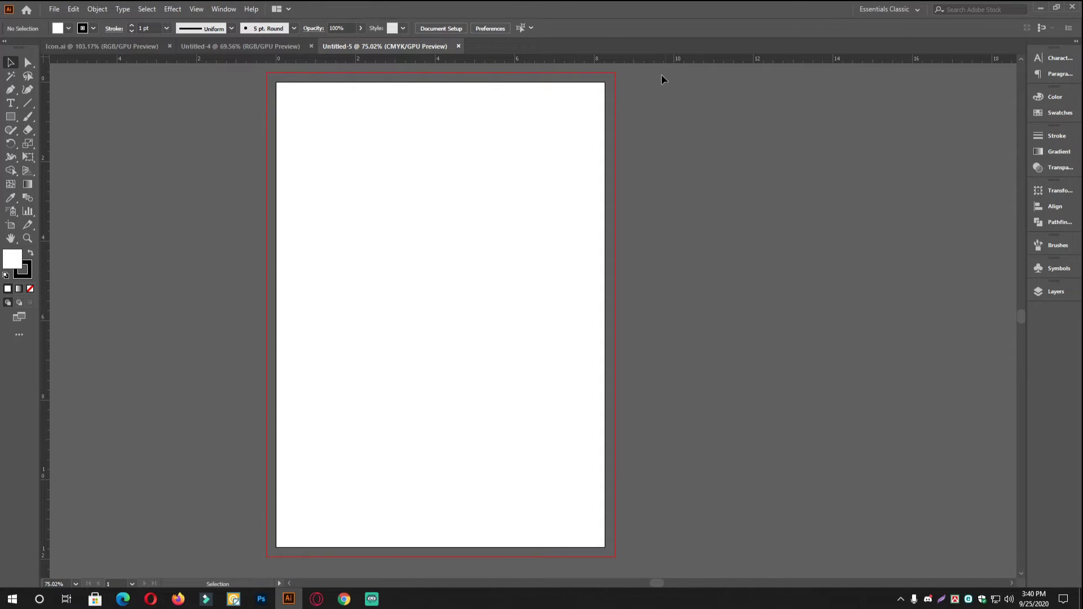
left_click_drag(631, 61, 624, 81)
left_click_drag(401, 86, 567, 155)
left_click_drag(567, 158, 517, 425)
key("ctrl+z")
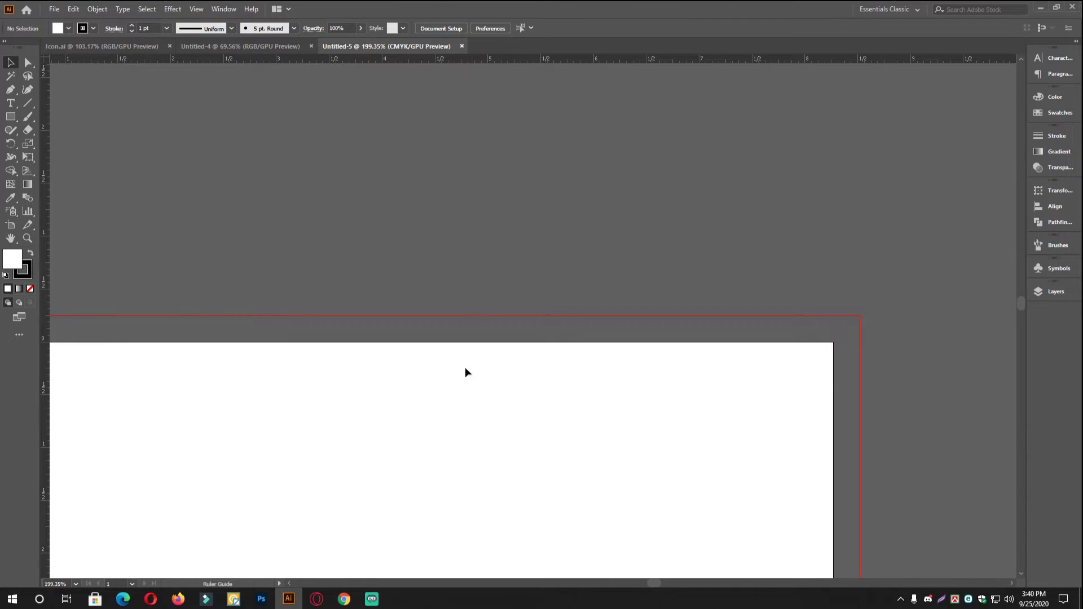
Place ruler guides along the top, bottom, left and right edges of the artboard
left_click(462, 342)
left_click_drag(762, 510, 516, 83)
left_click_drag(492, 326, 546, 402)
left_click_drag(478, 529, 468, 308)
left_click_drag(44, 250, 133, 258)
left_click_drag(45, 293, 683, 291)
left_click_drag(727, 320, 507, 282)
left_click_drag(631, 186, 491, 322)
left_click_drag(442, 322, 423, 316)
scroll(462, 314, "up", 2)
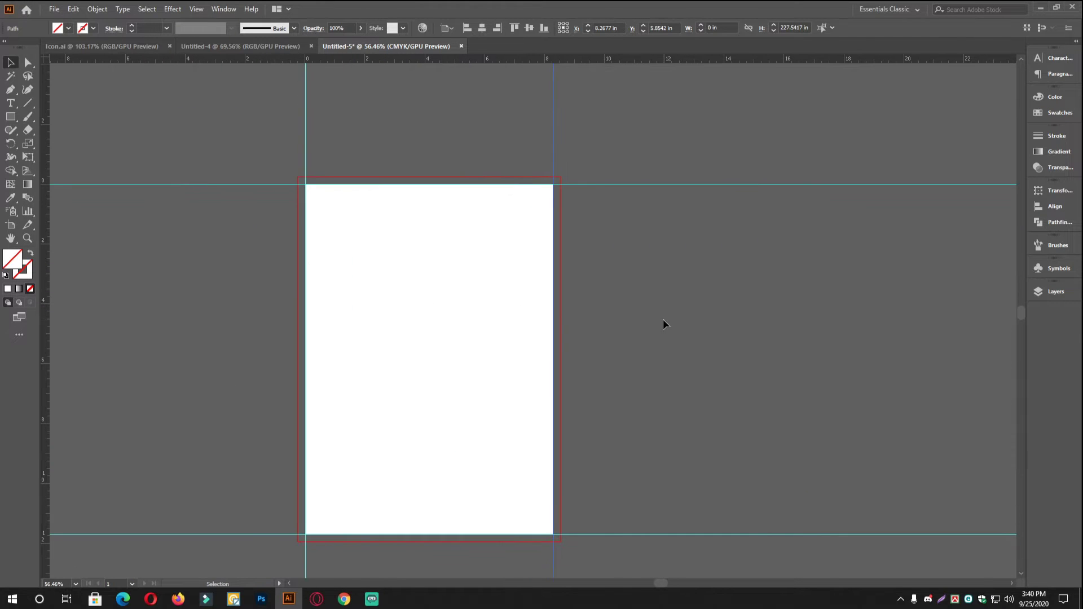
left_click(683, 318)
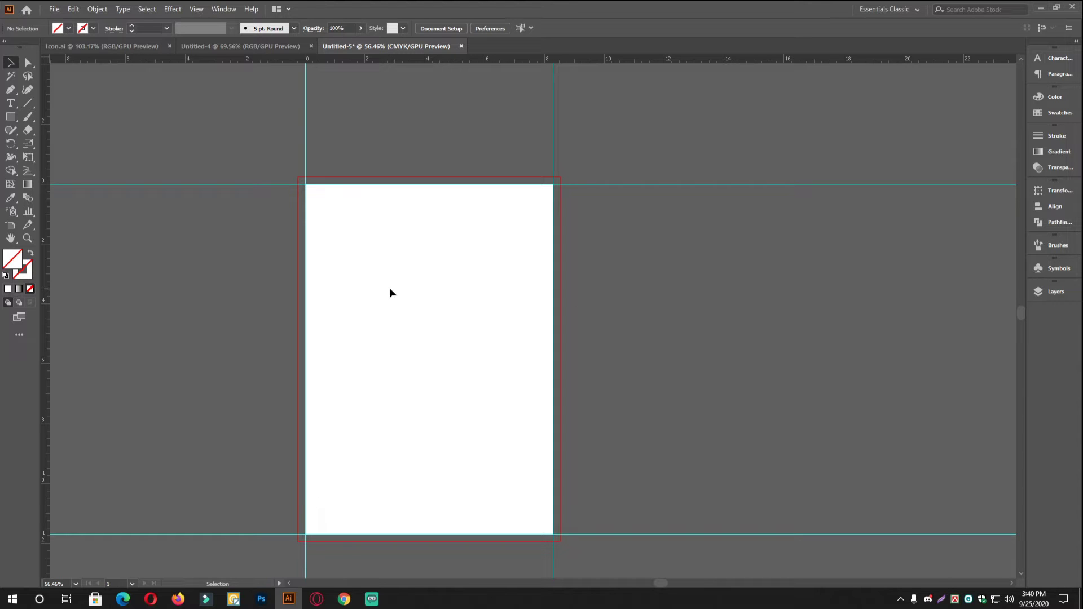
Glance at the letterhead reference in the browser and draw a rectangle 1 in wide and 0.5 in high on the artboard
left_click(317, 599)
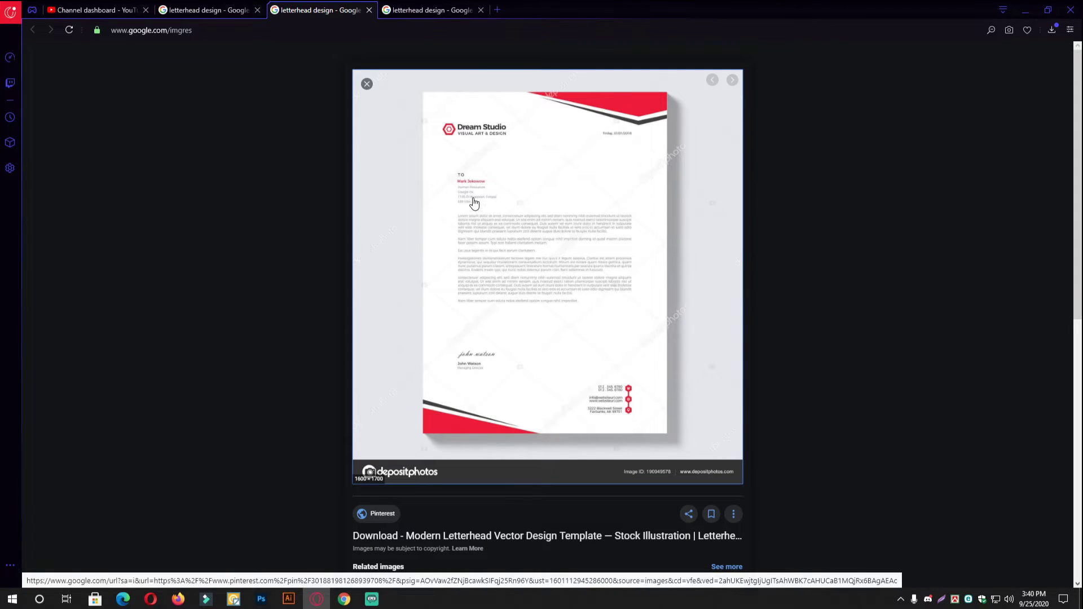
left_click(1025, 10)
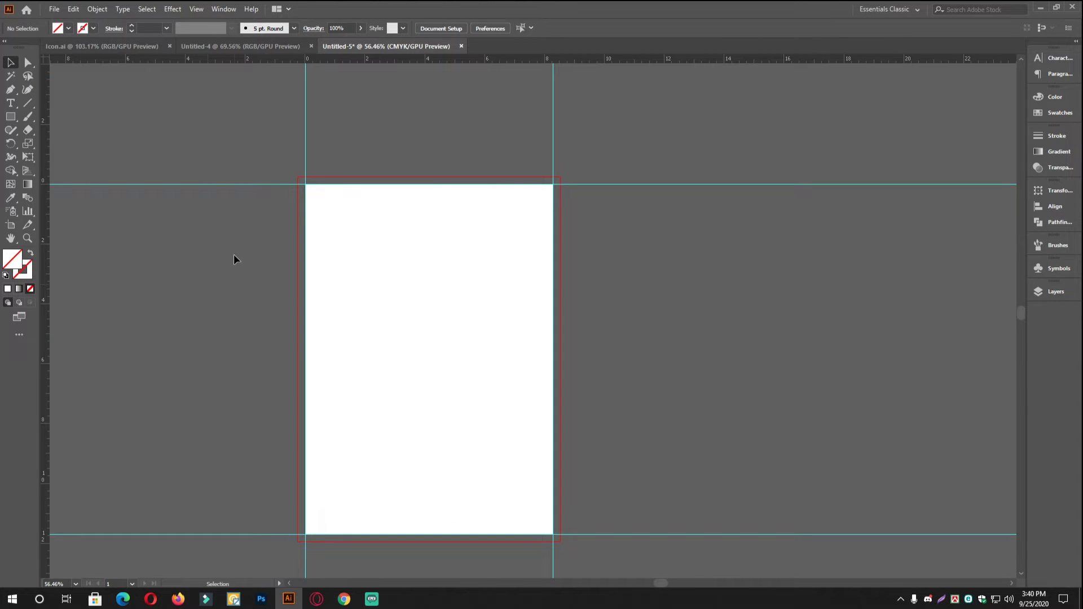
left_click(10, 116)
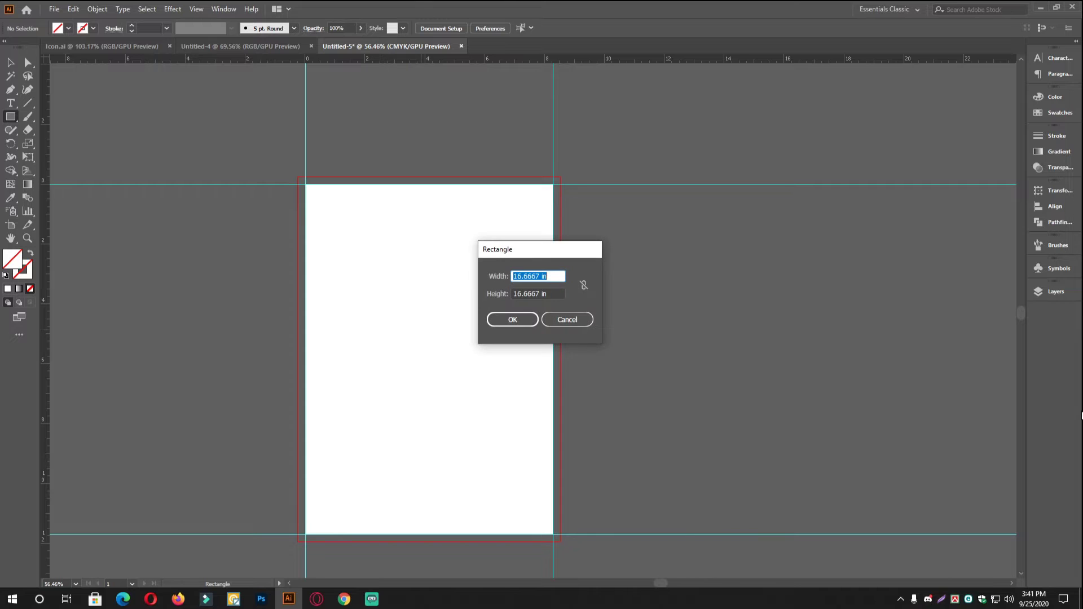
type("1")
left_click(523, 293)
key("ctrl+a")
type("0")
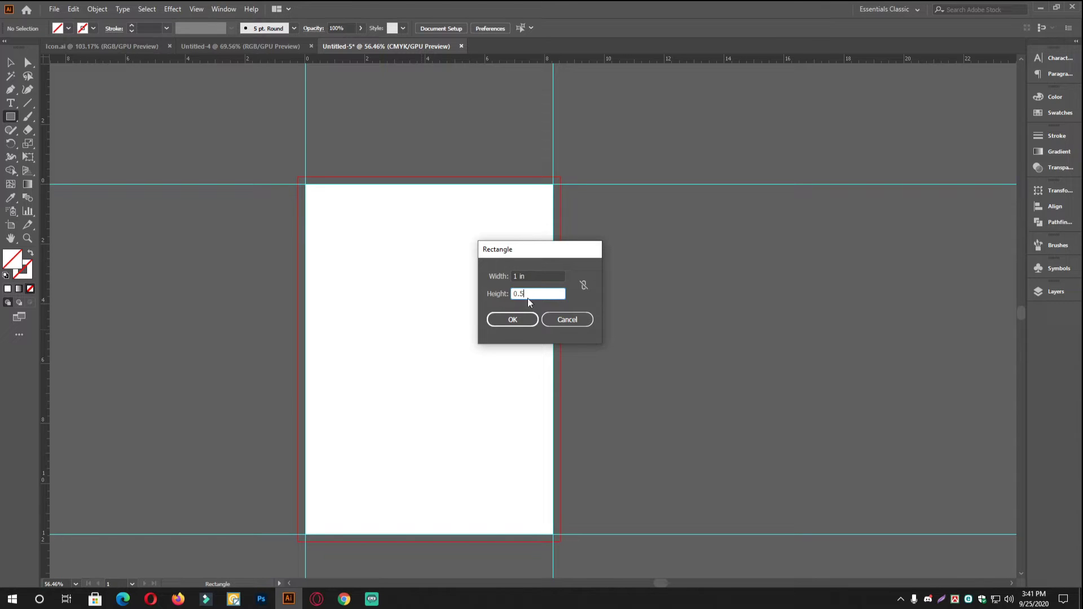
type(".5")
left_click(512, 320)
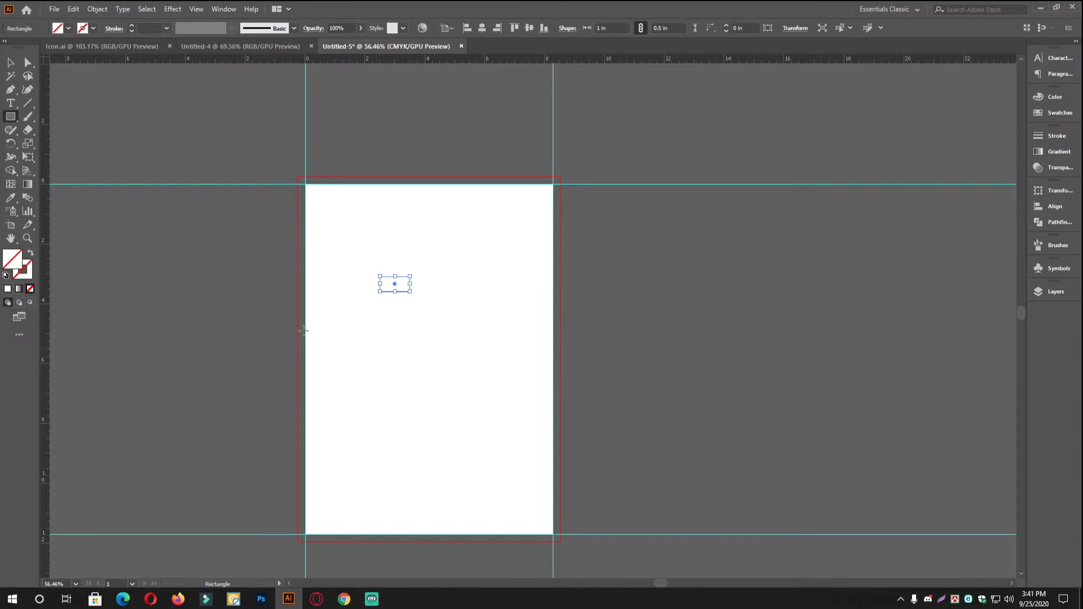
Give the small rectangle a black fill and no stroke
left_click(10, 62)
left_click(6, 275)
left_click(30, 289)
left_click(31, 254)
left_click(451, 263)
Move the black rectangle so it snaps into the artboard's top-left corner
left_click_drag(376, 241, 530, 282)
left_click_drag(445, 347, 405, 251)
left_click_drag(334, 203, 381, 240)
left_click_drag(273, 206, 419, 321)
left_click_drag(356, 278, 416, 351)
left_click(415, 350)
left_click_drag(615, 469, 382, 337)
left_click(596, 442)
scroll(466, 350, "up", 4)
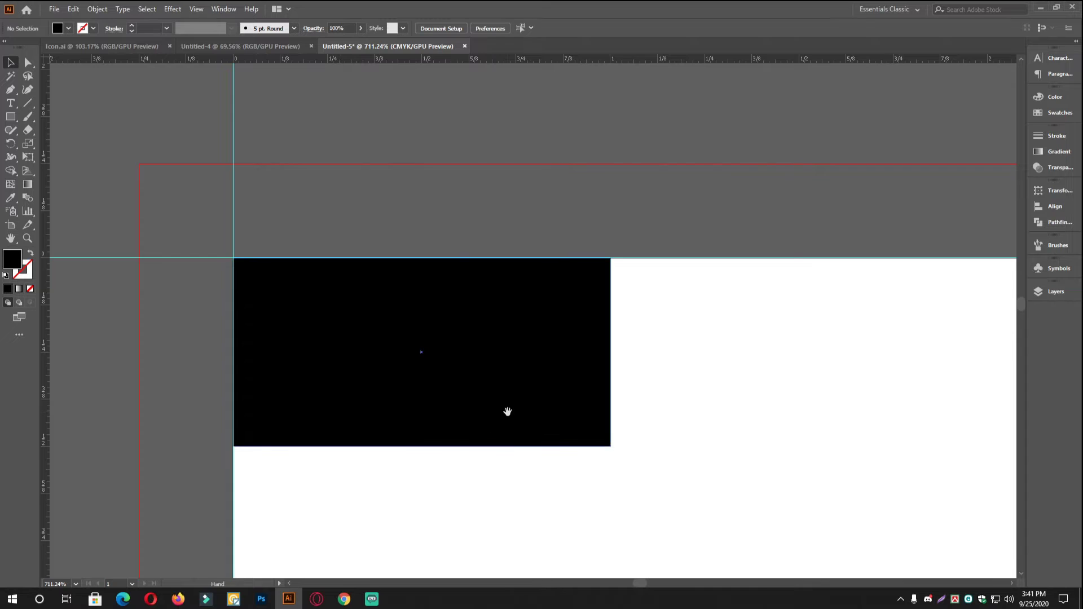
Place a horizontal guide along the rectangle's bottom edge and a vertical guide along its right edge
scroll(498, 358, "down", 1)
left_click_drag(427, 62, 415, 382)
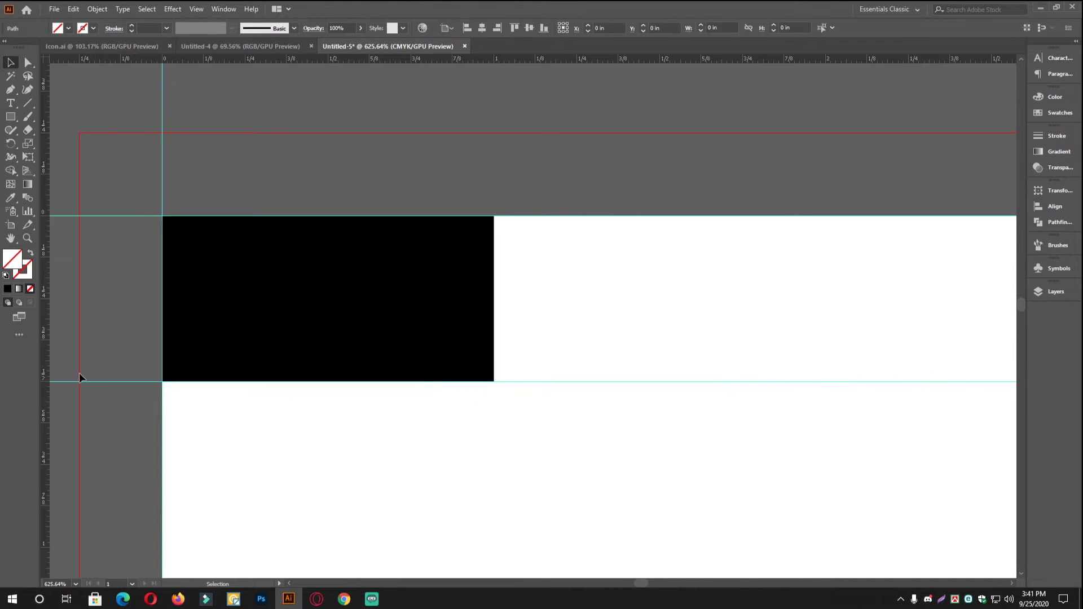
left_click_drag(45, 367, 494, 365)
left_click(646, 311)
left_click_drag(489, 406, 407, 399)
left_click_drag(415, 295, 511, 298)
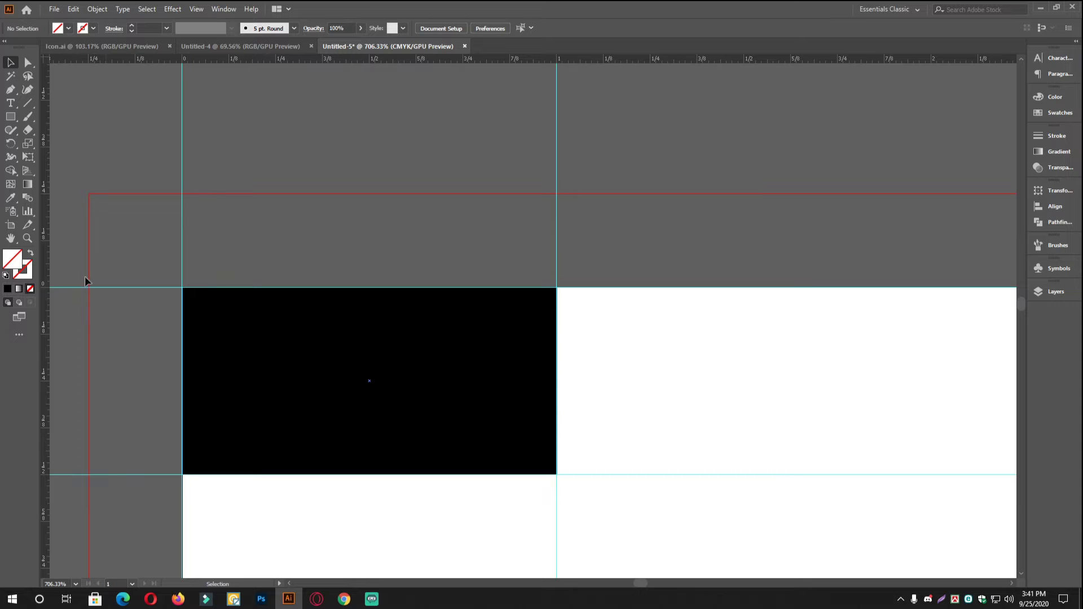
Move the rectangle into the artboard's top-right corner and place a vertical guide along its left edge
scroll(551, 358, "down", 3)
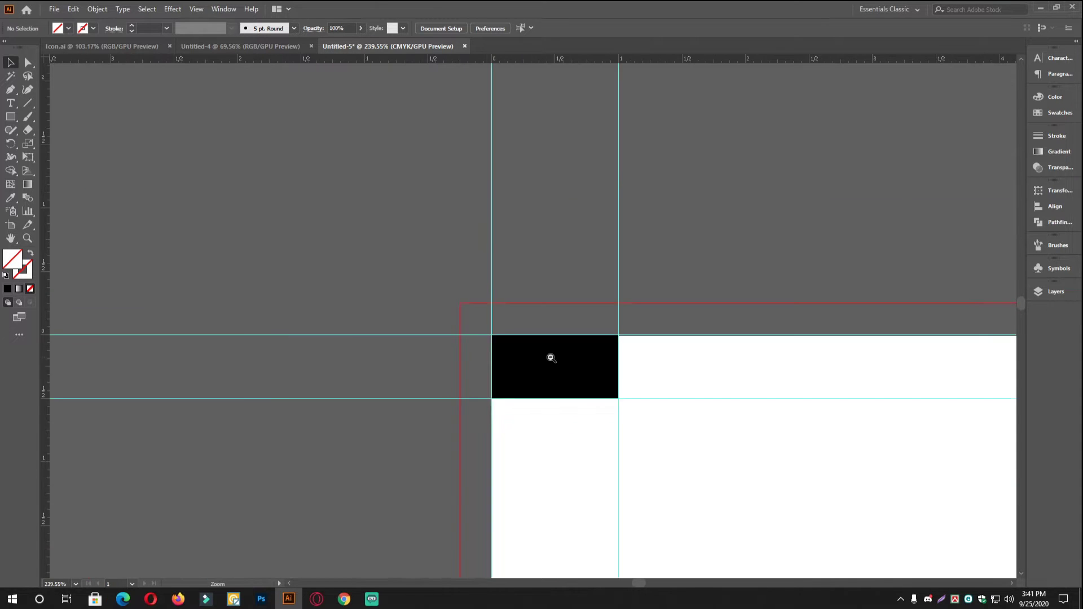
scroll(460, 368, "down", 3)
scroll(251, 380, "up", 1)
left_click_drag(92, 363, 657, 377)
scroll(677, 389, "up", 5)
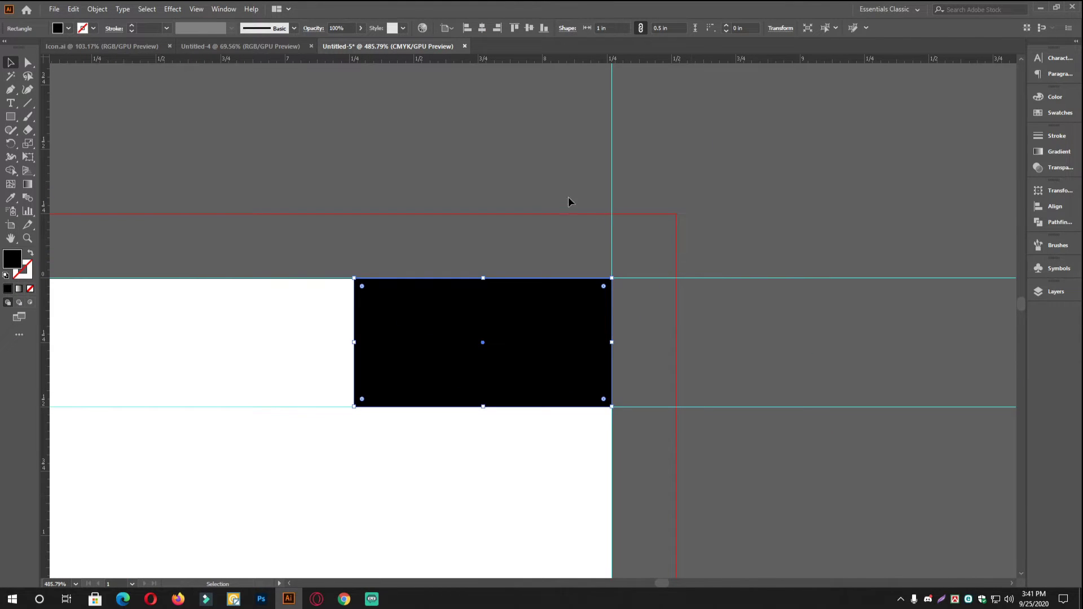
left_click_drag(51, 324, 355, 331)
Move the rectangle into the artboard's bottom-right corner and place a horizontal guide along its top edge
scroll(271, 355, "down", 9)
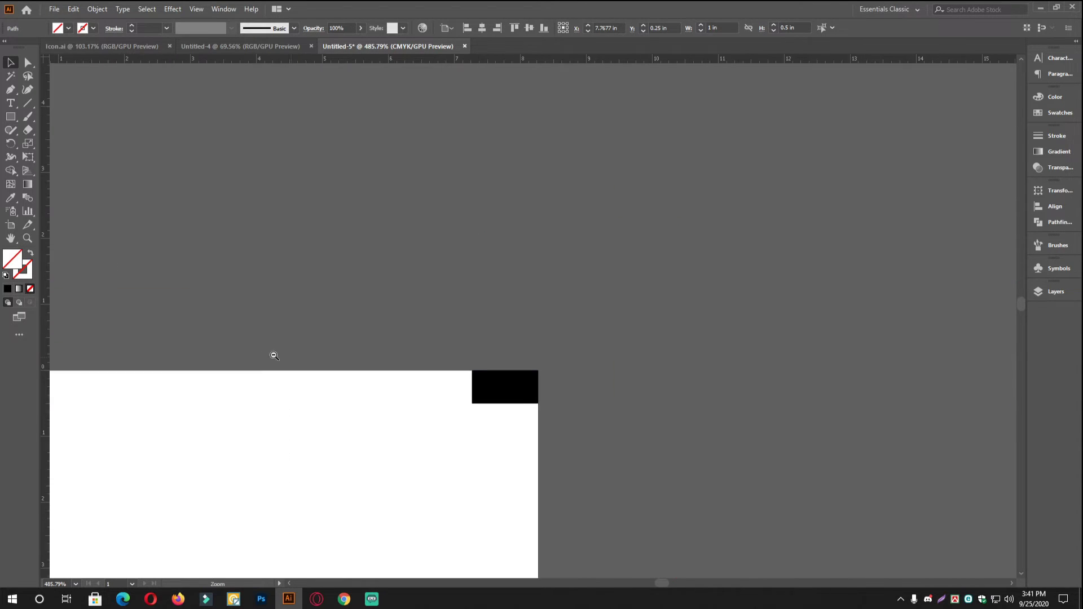
left_click_drag(427, 102, 775, 484)
left_click_drag(440, 477, 387, 385)
left_click_drag(367, 411, 423, 415)
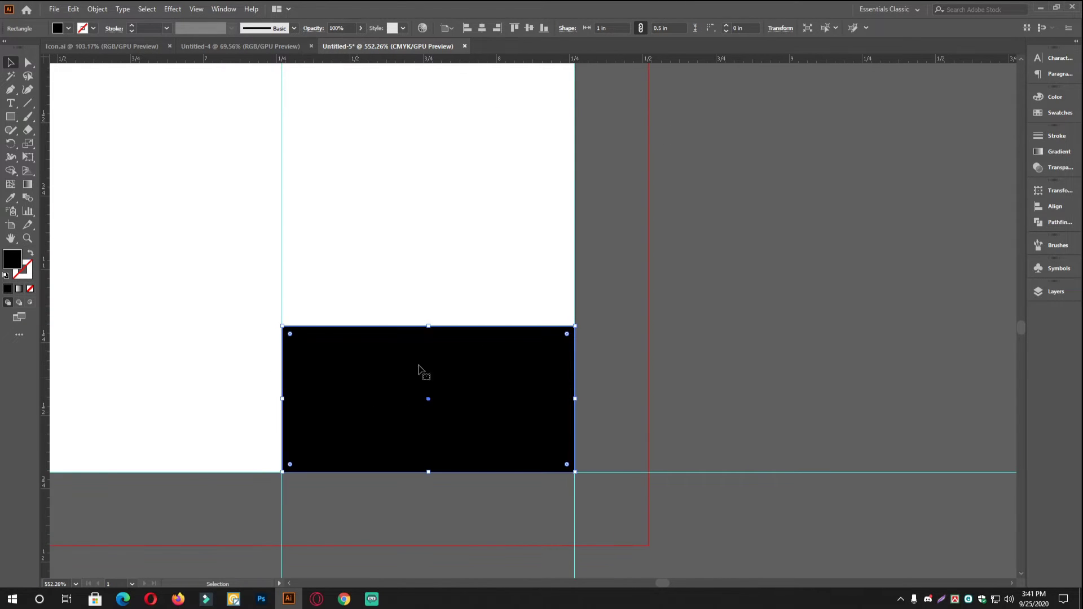
left_click_drag(478, 62, 490, 329)
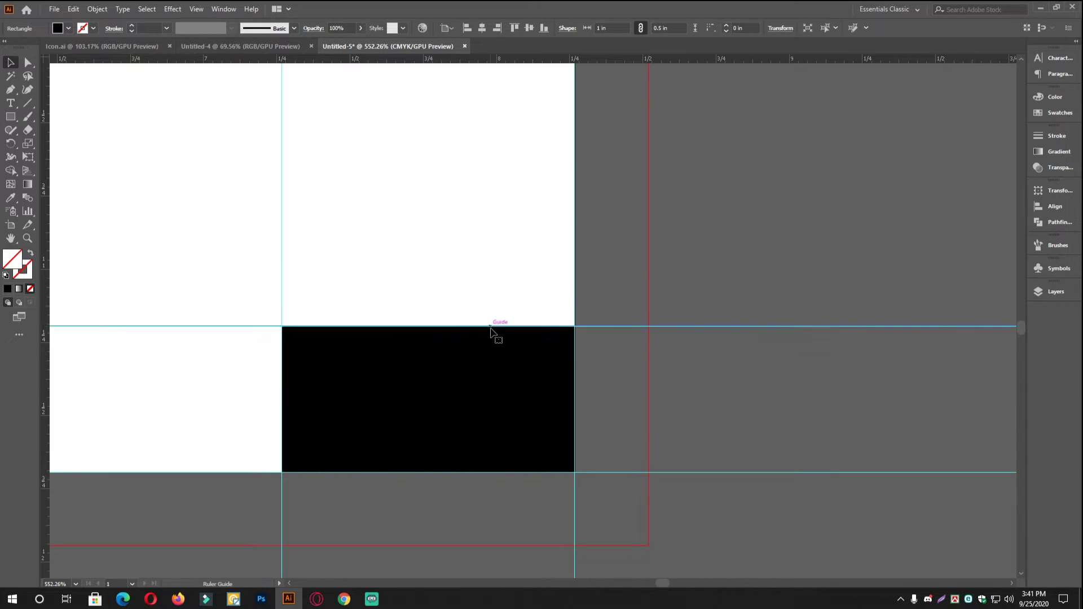
Delete the black spacer rectangle from the artboard's bottom-right corner
left_click_drag(460, 368, 538, 404)
left_click_drag(584, 387, 489, 388)
left_click_drag(573, 372, 480, 451)
left_click(523, 542)
left_click(540, 529)
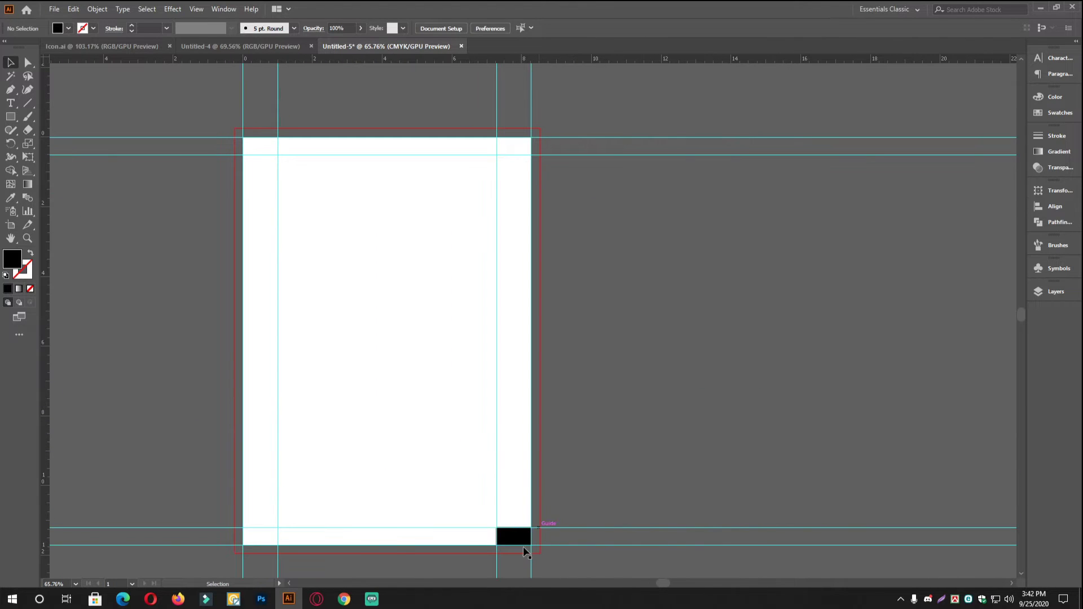
left_click(523, 545)
key("Delete")
scroll(555, 375, "down", 3)
scroll(415, 309, "up", 2)
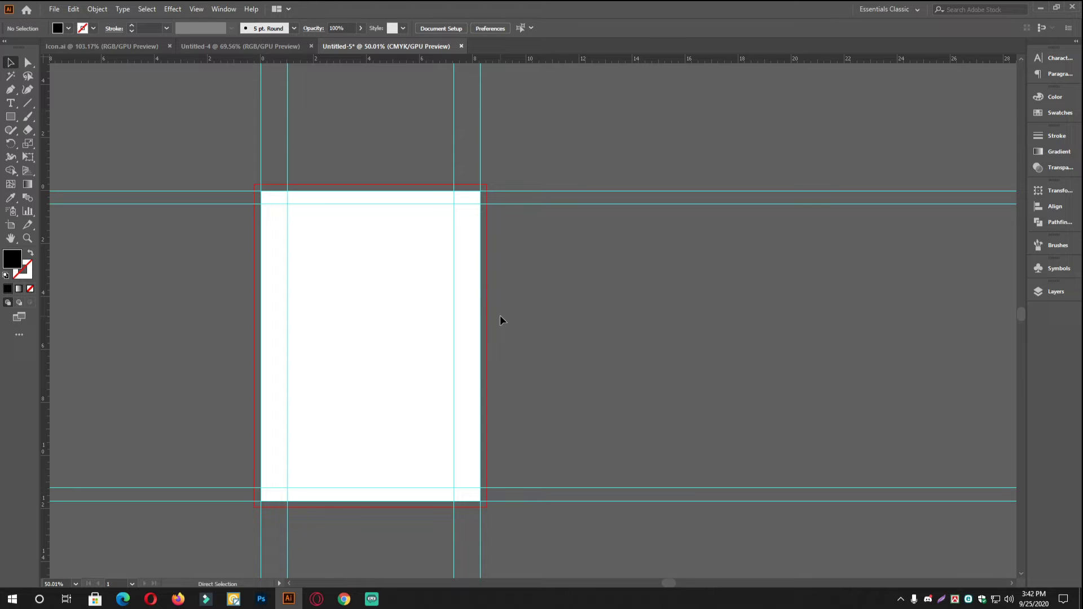
Start a new print document from the A4 preset with inches as the unit
left_click(54, 9)
left_click(67, 17)
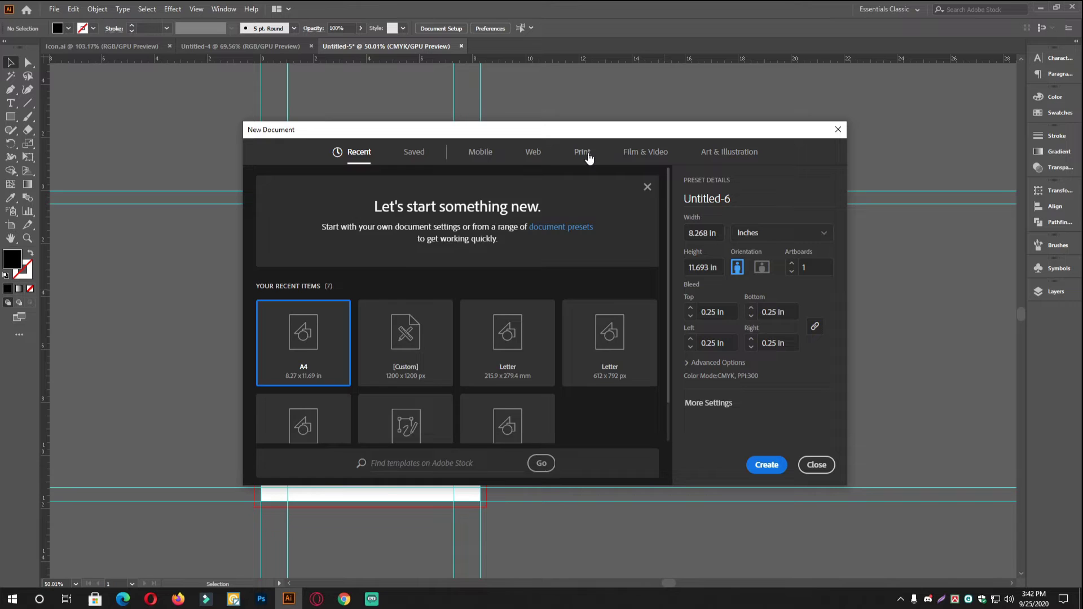
left_click(586, 156)
left_click(765, 237)
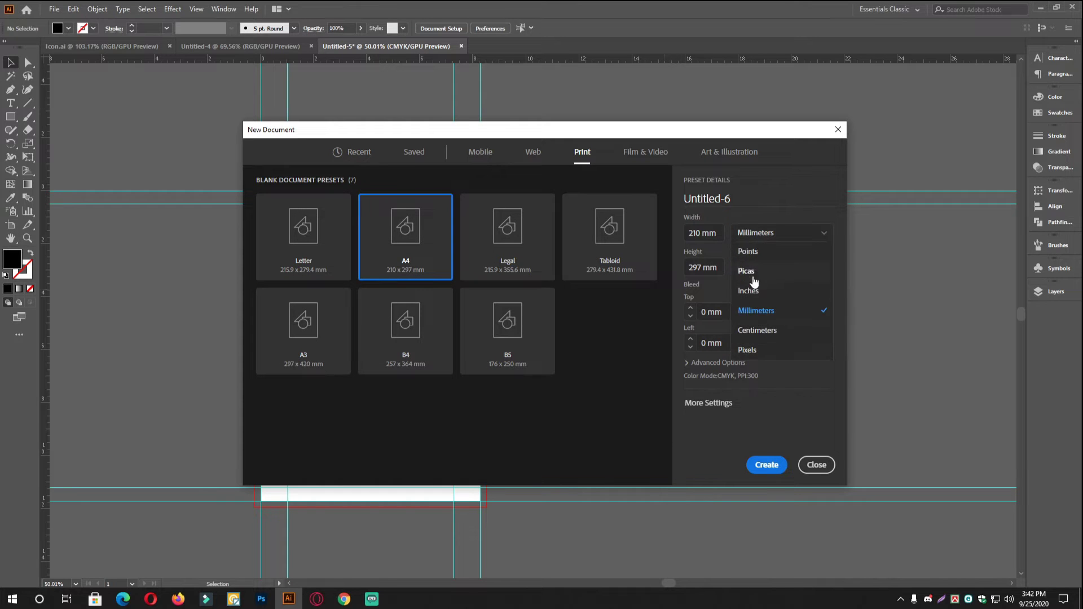
left_click(754, 291)
Set the bleed to 0.25 in on all sides and create the document in CMYK at 300 ppi
left_click(723, 313)
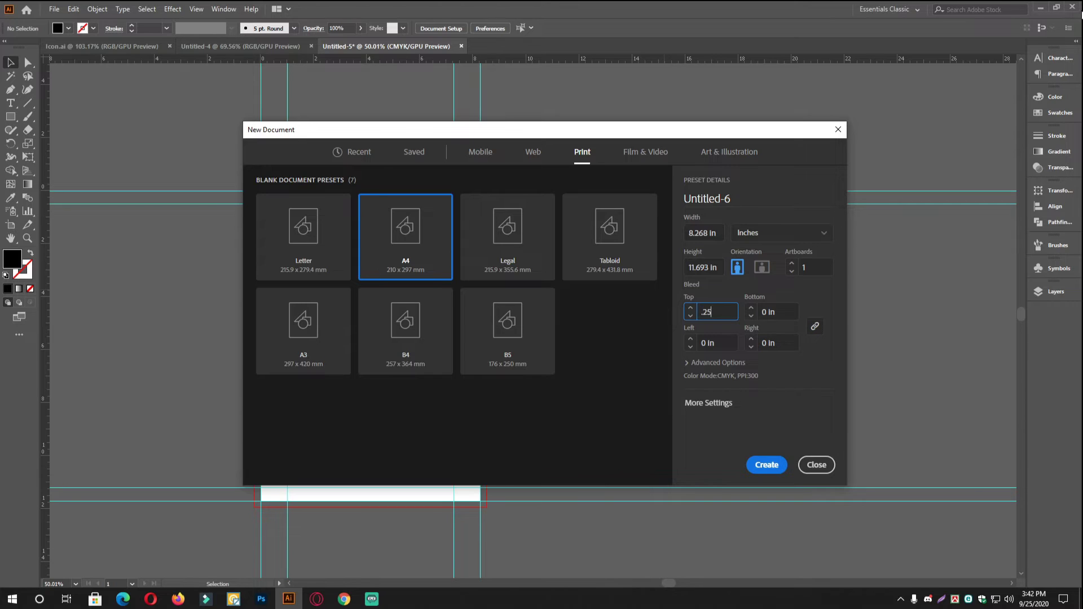
key("Tab")
left_click(719, 343)
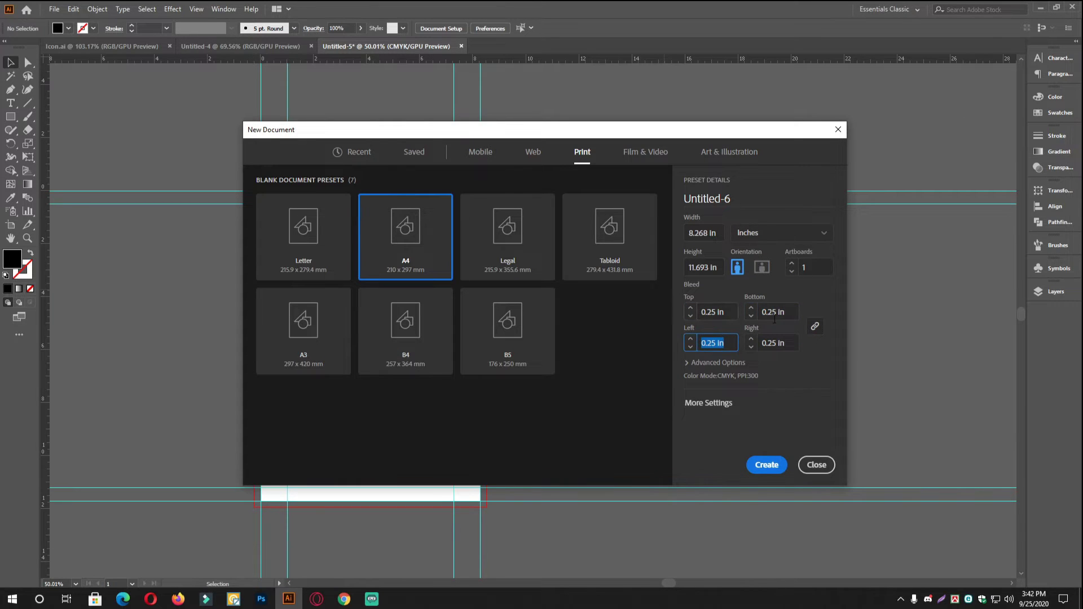
left_click(716, 362)
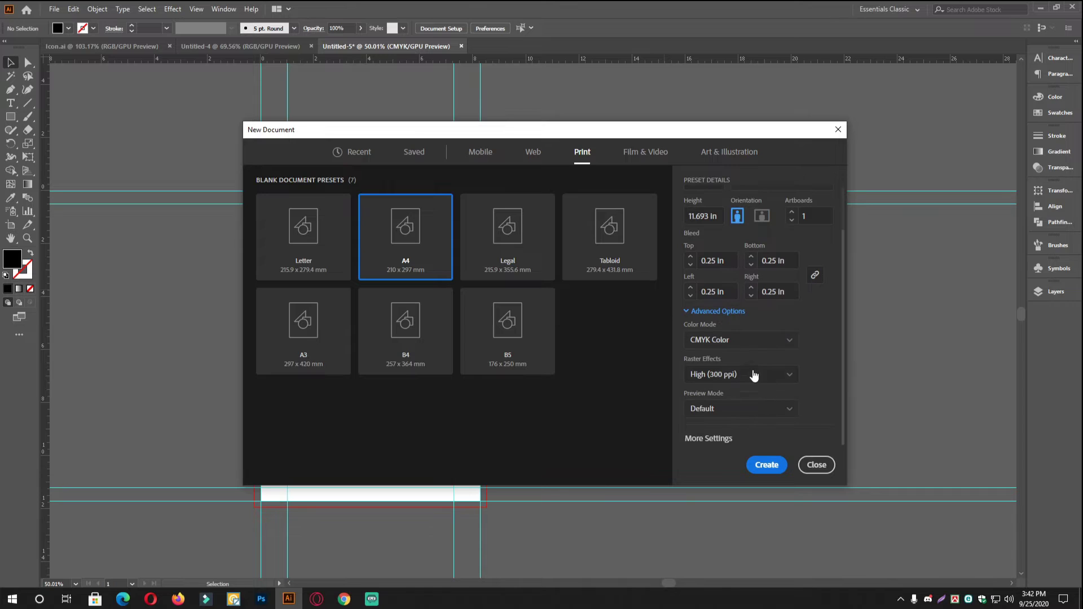
left_click(767, 464)
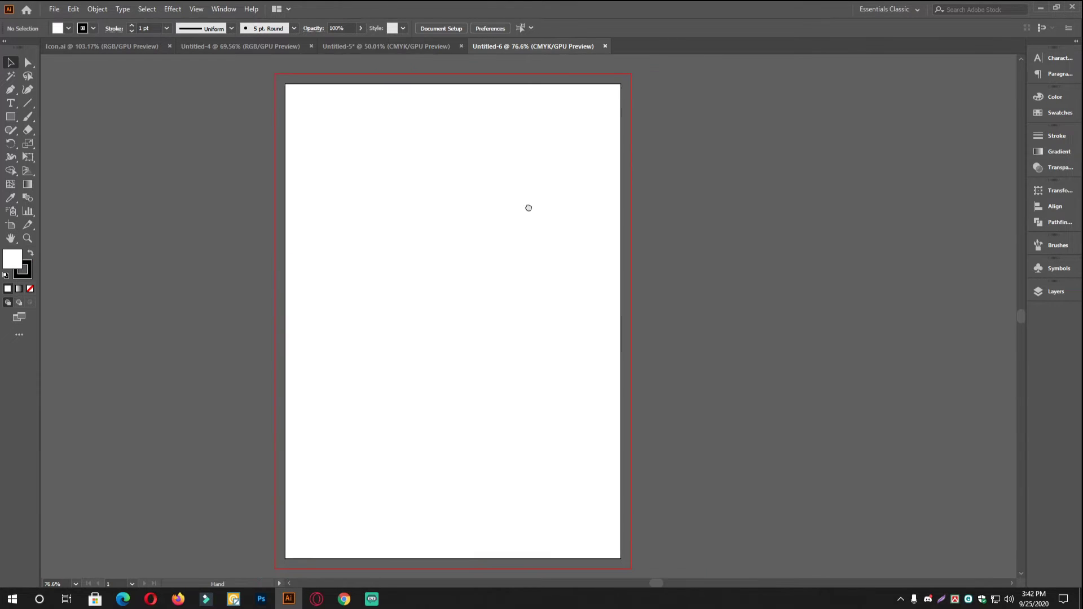
Show the rulers and place guides along all four edges of the artboard
key("ctrl+r")
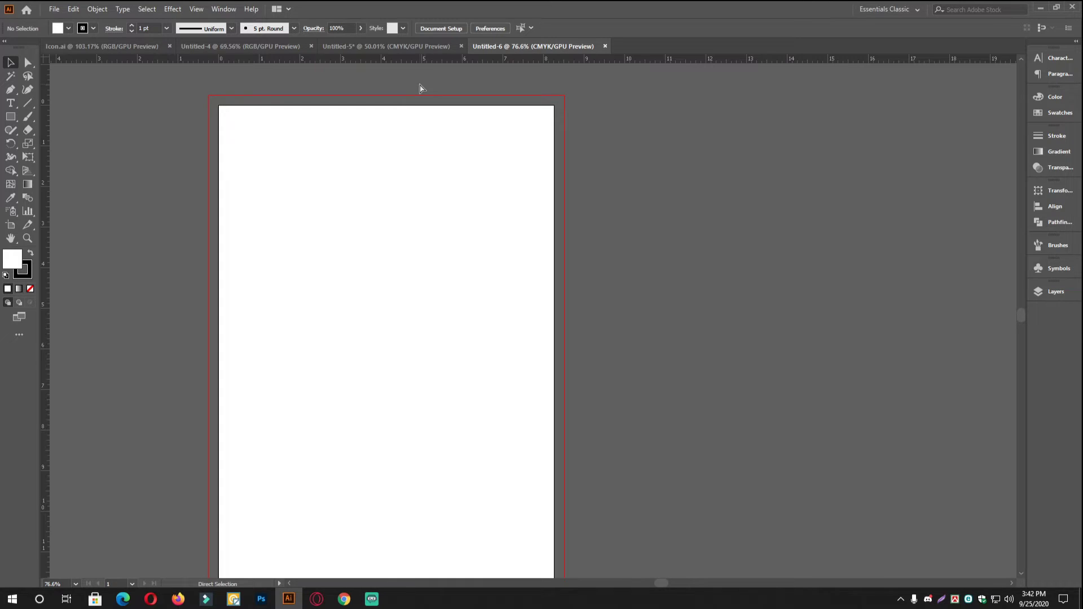
left_click_drag(421, 56, 420, 105)
left_click_drag(448, 55, 539, 394)
left_click_drag(346, 473, 361, 373)
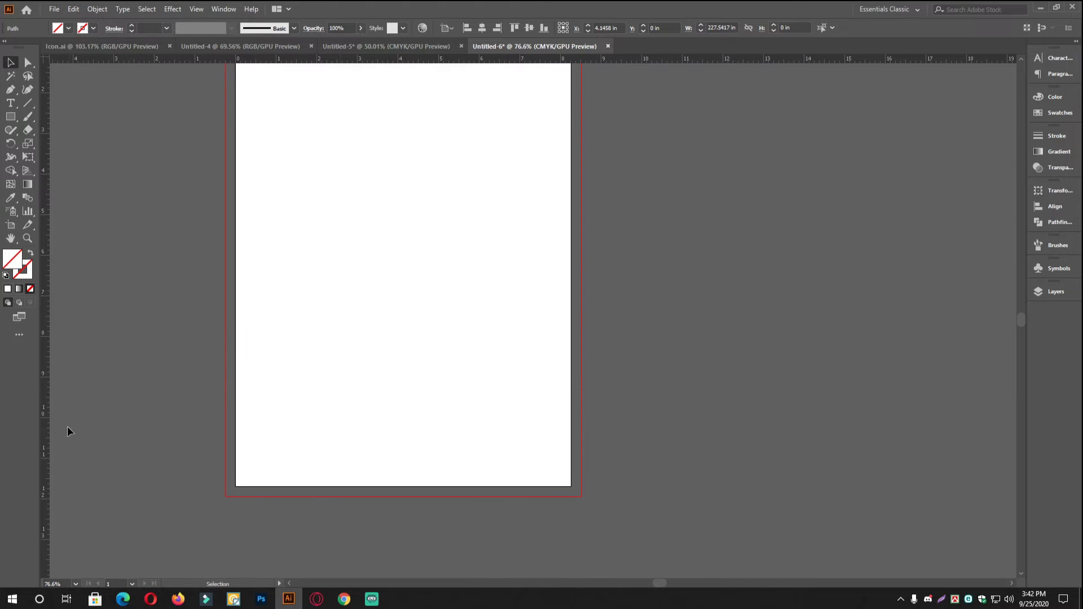
left_click_drag(45, 442, 571, 465)
left_click_drag(319, 58, 355, 487)
left_click_drag(510, 293, 432, 304)
left_click_drag(432, 304, 415, 308)
Create a 1 in by 0.5 in rectangle on the artboard with a black fill and no stroke
left_click(11, 117)
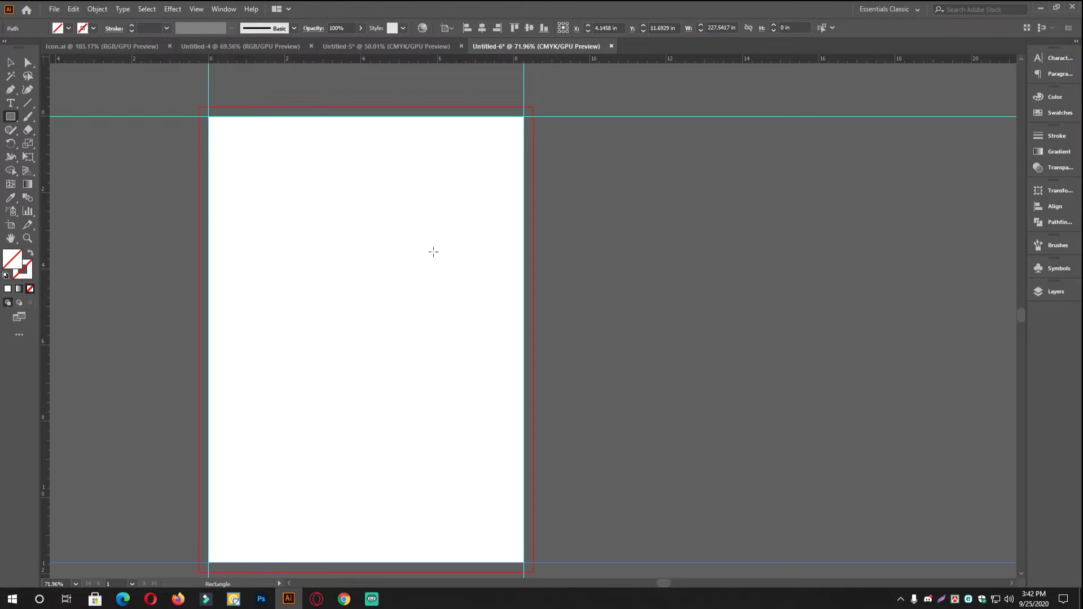
left_click(333, 264)
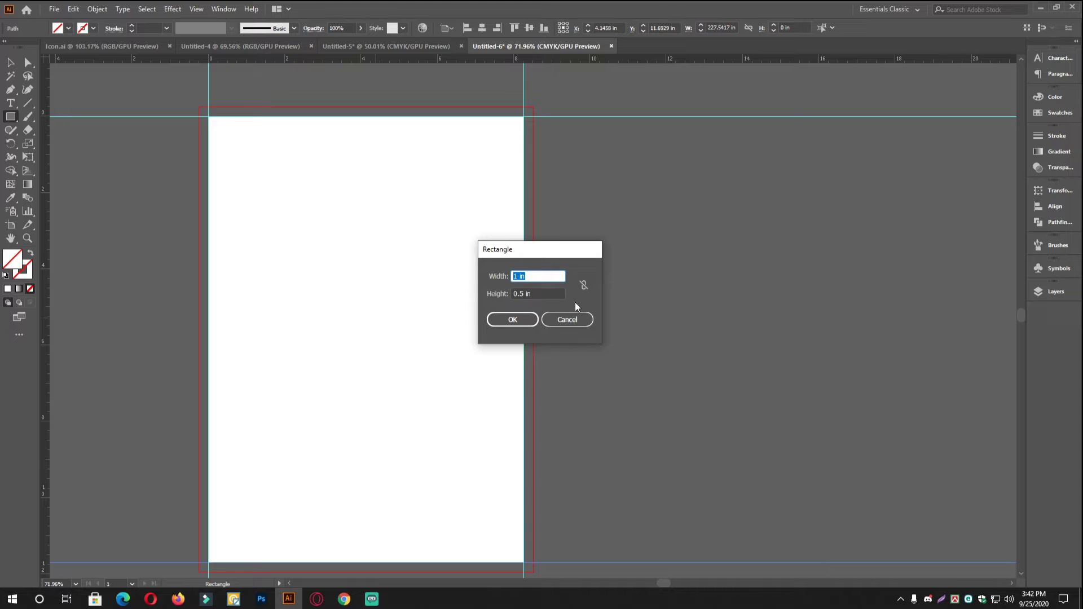
left_click(519, 323)
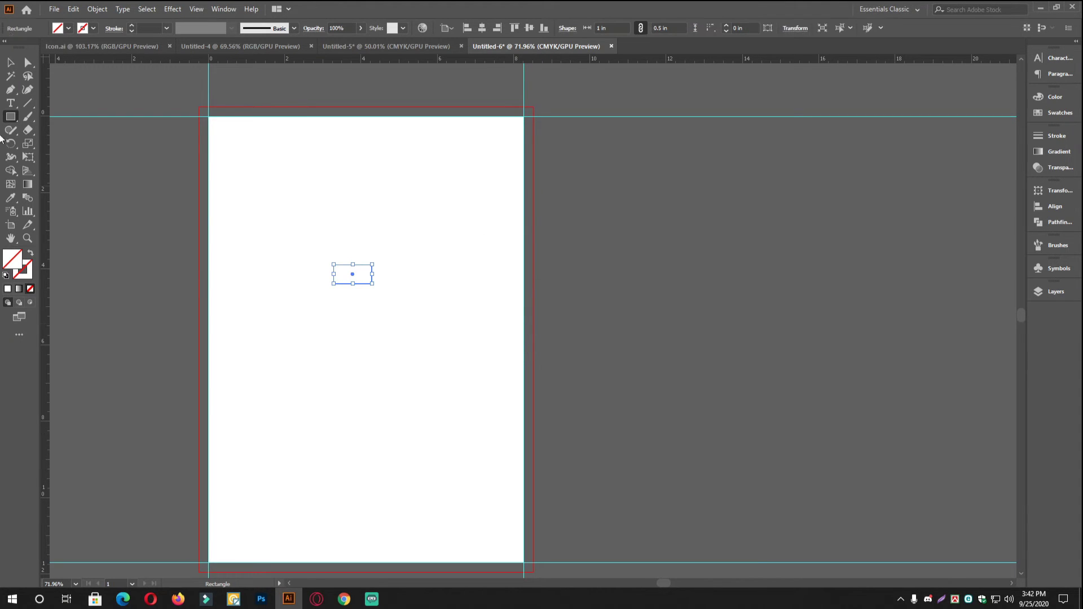
left_click(13, 59)
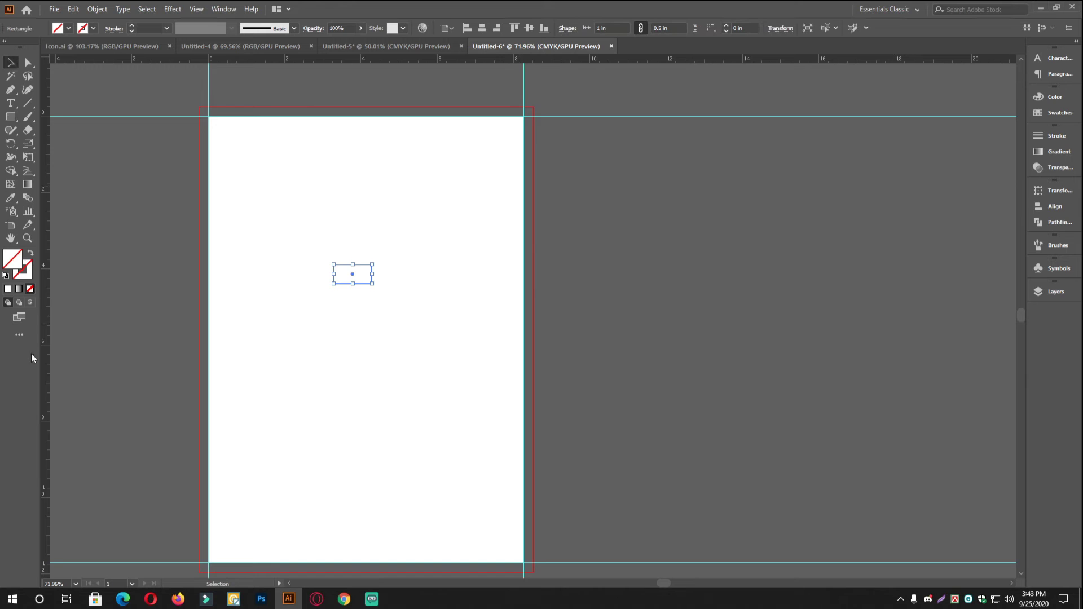
left_click(6, 275)
left_click(30, 289)
left_click(30, 254)
Move the rectangle into the artboard's top-left corner and place guides along its bottom and right edges
left_click(311, 210)
scroll(311, 210, "up", 3)
mouse_move(383, 283)
left_mouse_down()
mouse_move(435, 396)
mouse_move(317, 279)
mouse_move(449, 373)
mouse_move(496, 425)
left_mouse_up()
scroll(322, 277, "up", 4)
left_click_drag(488, 426, 327, 283)
scroll(373, 163, "up", 1)
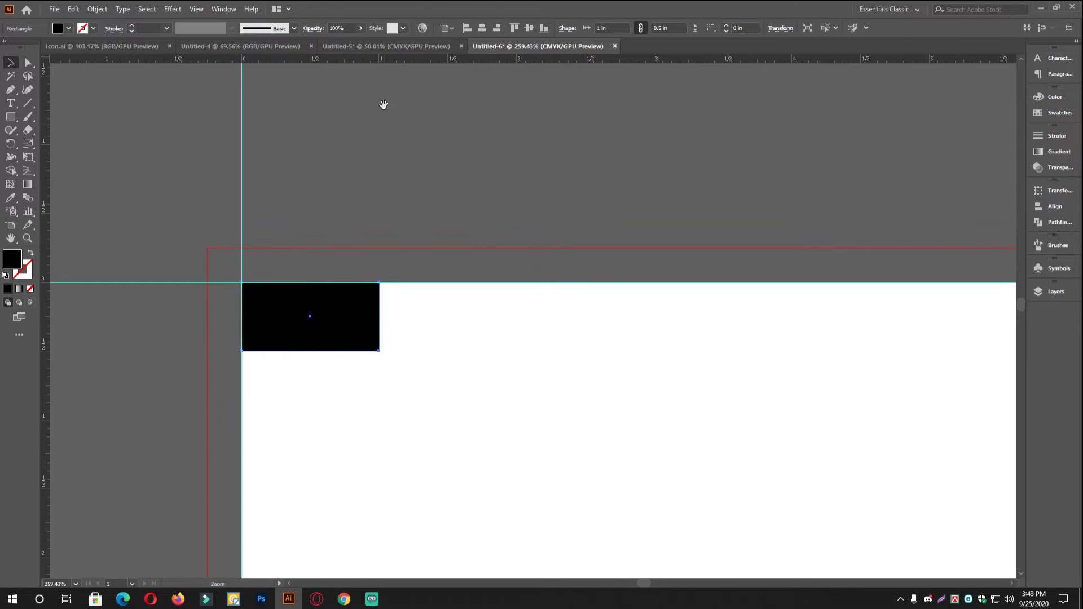
left_click_drag(387, 59, 362, 350)
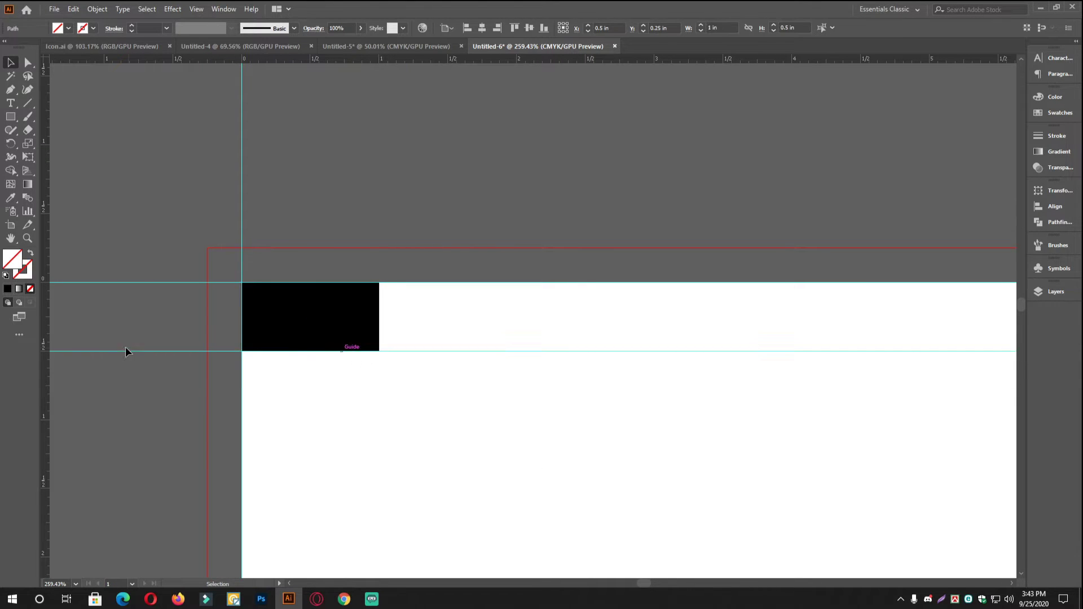
left_click_drag(44, 334, 139, 344)
Move the rectangle to the artboard's top-right corner and place a vertical guide along its left edge
scroll(380, 332, "down", 5)
left_click_drag(223, 356, 413, 354)
scroll(412, 354, "up", 4)
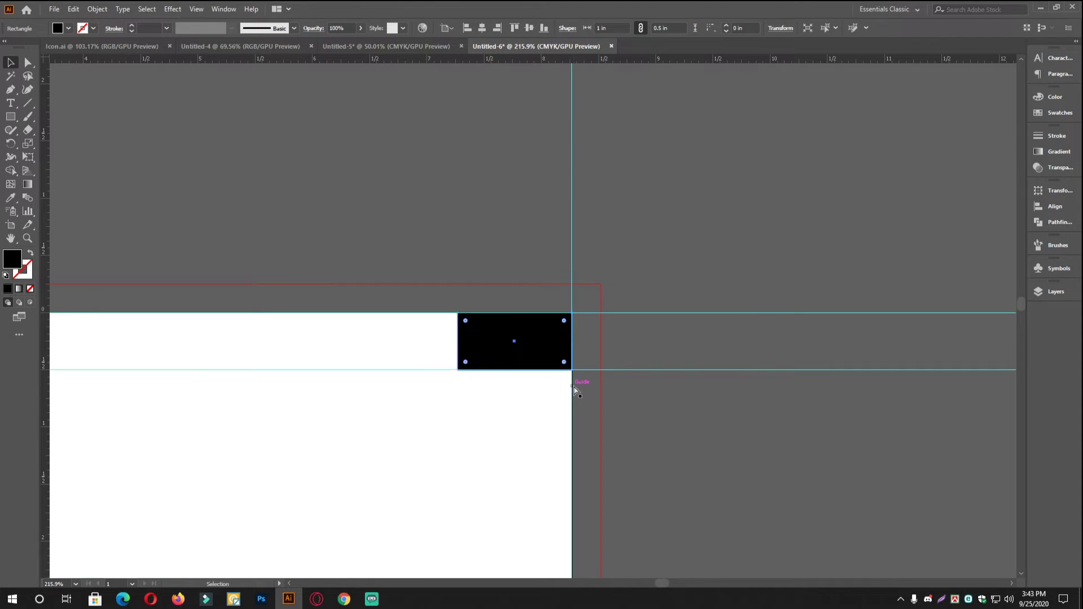
left_click_drag(46, 336, 458, 350)
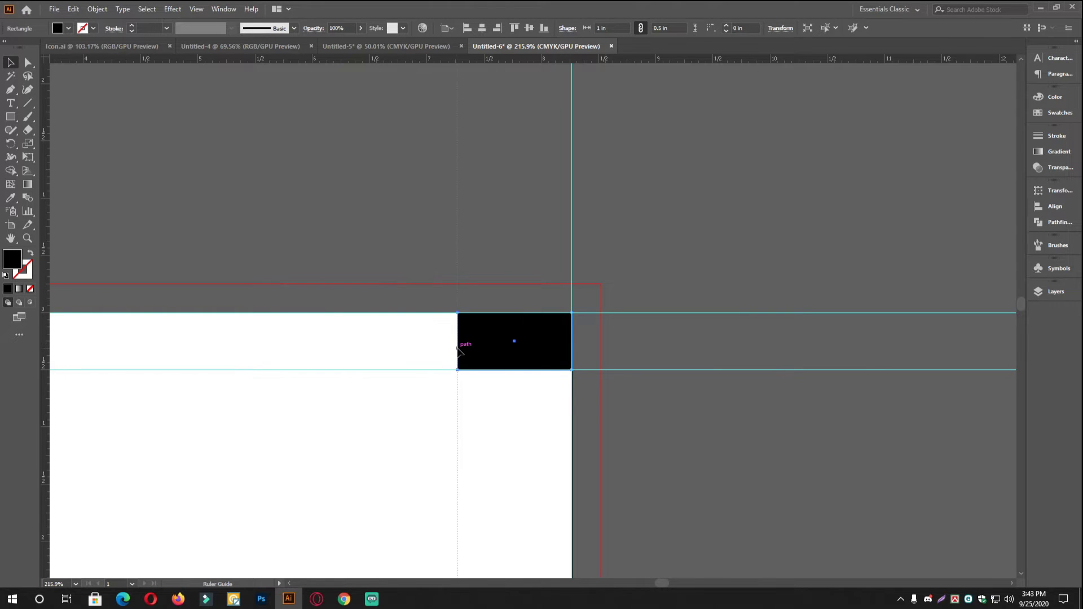
Move the rectangle to the artboard's bottom-right corner and place a horizontal guide along its top edge
scroll(457, 350, "down", 4)
scroll(371, 83, "up", 2)
left_click_drag(361, 116, 350, 504)
scroll(436, 394, "down", 5)
left_click_drag(369, 342, 368, 419)
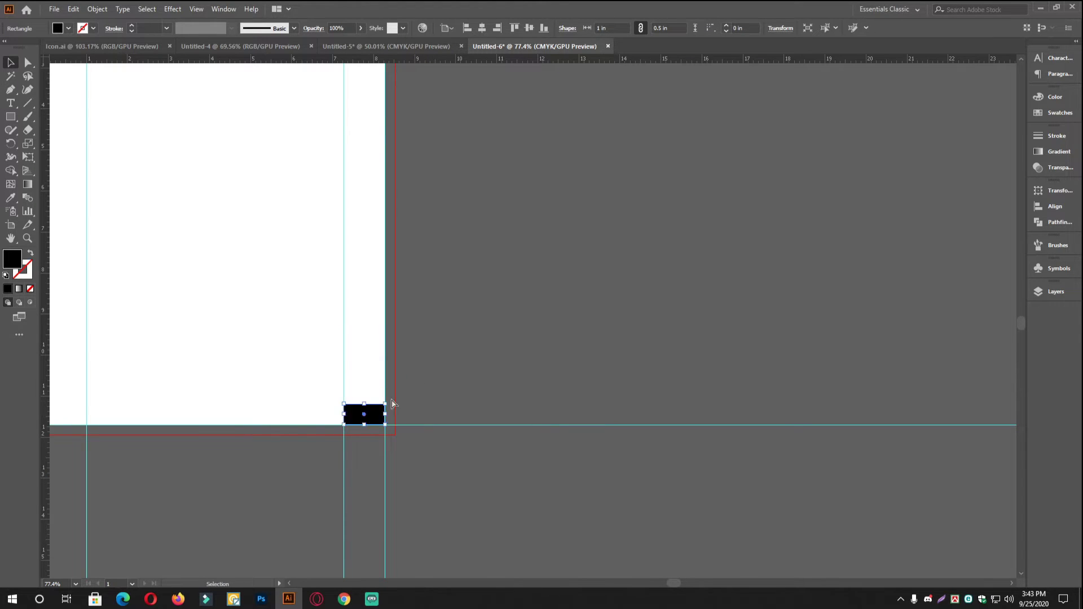
scroll(366, 417, "up", 8)
left_click_drag(432, 64, 570, 355)
scroll(581, 359, "down", 6)
Delete the black rectangle used to space the margin guides
left_click(510, 374)
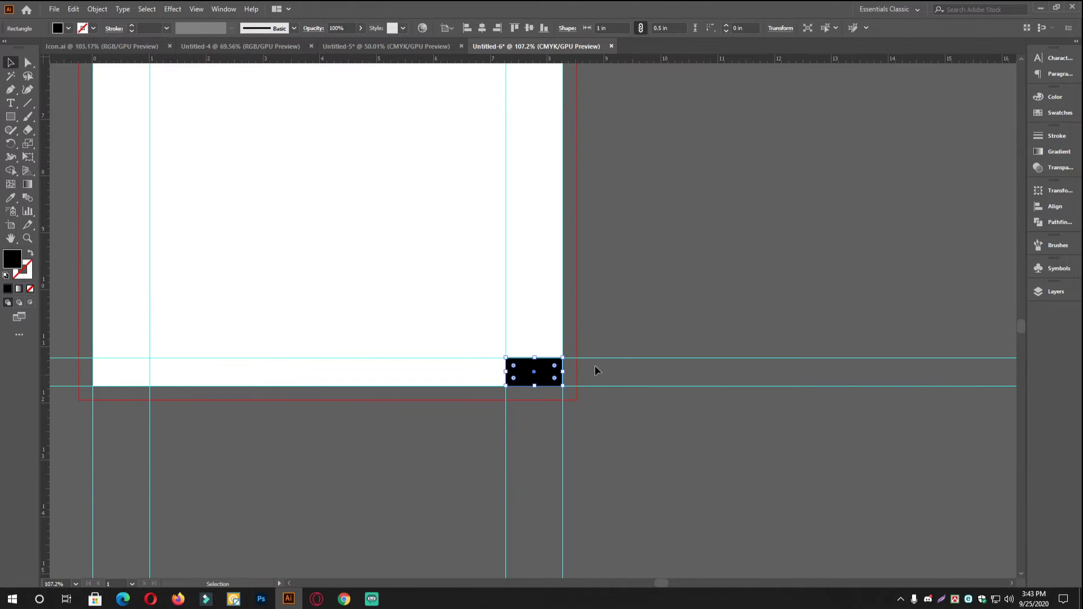
key("Delete")
scroll(437, 276, "down", 3)
scroll(437, 275, "up", 4)
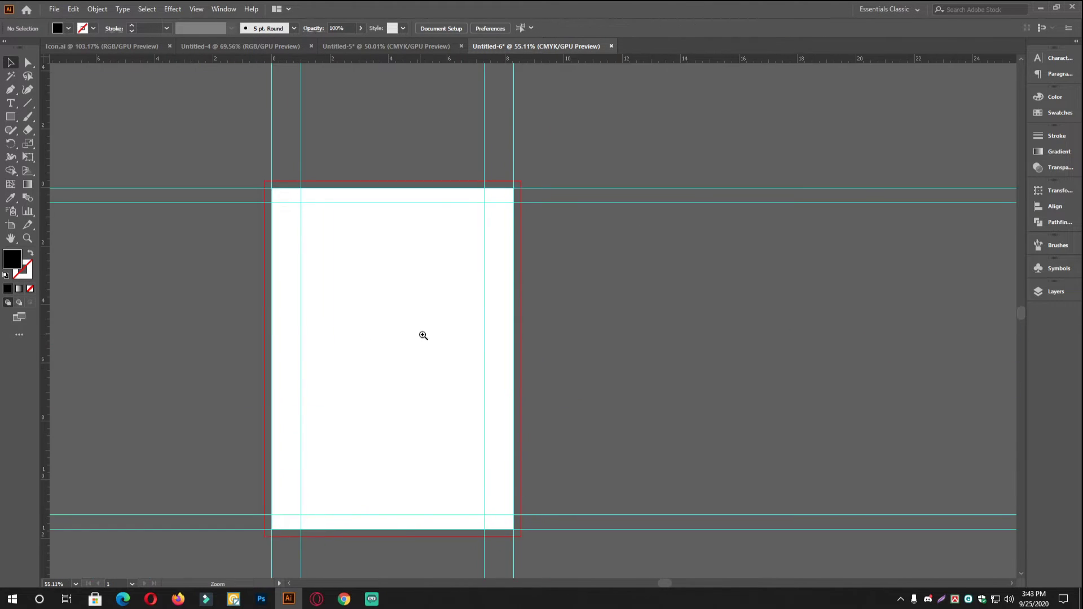
scroll(423, 336, "up", 1)
left_click_drag(436, 314, 431, 322)
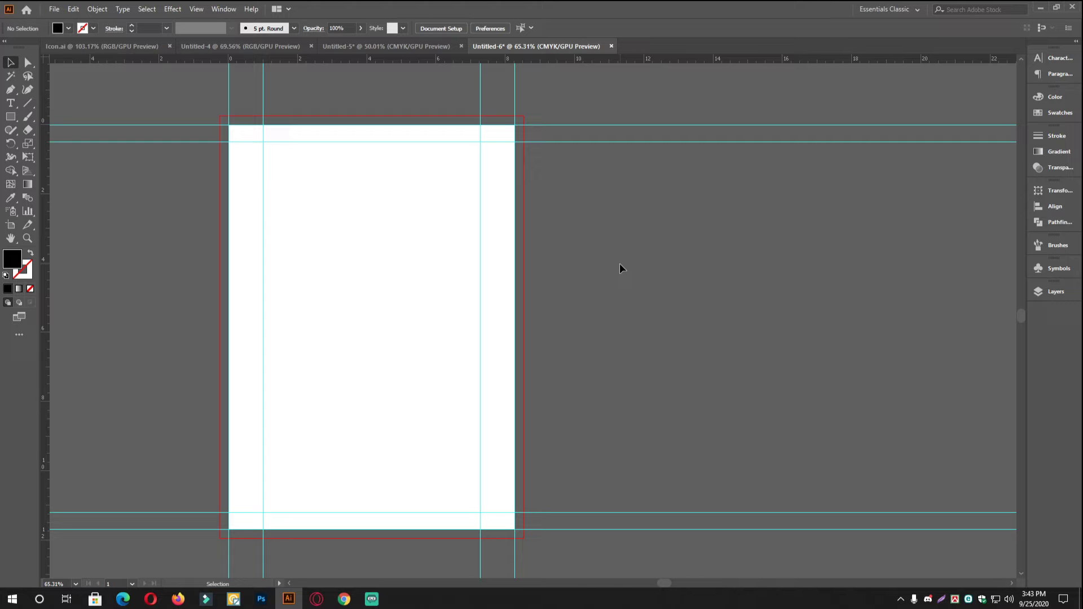
Switch to the Opera browser to examine the red and black reference letterhead and its related designs, then return to Illustrator
left_click(317, 599)
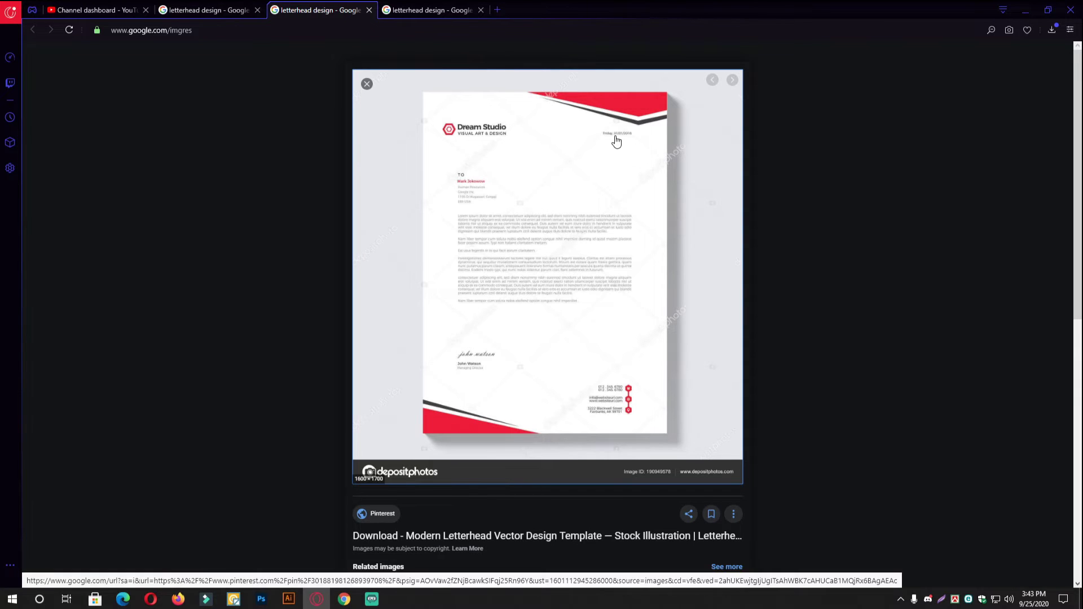
scroll(705, 274, "down", 5)
scroll(705, 274, "up", 5)
scroll(705, 273, "down", 5)
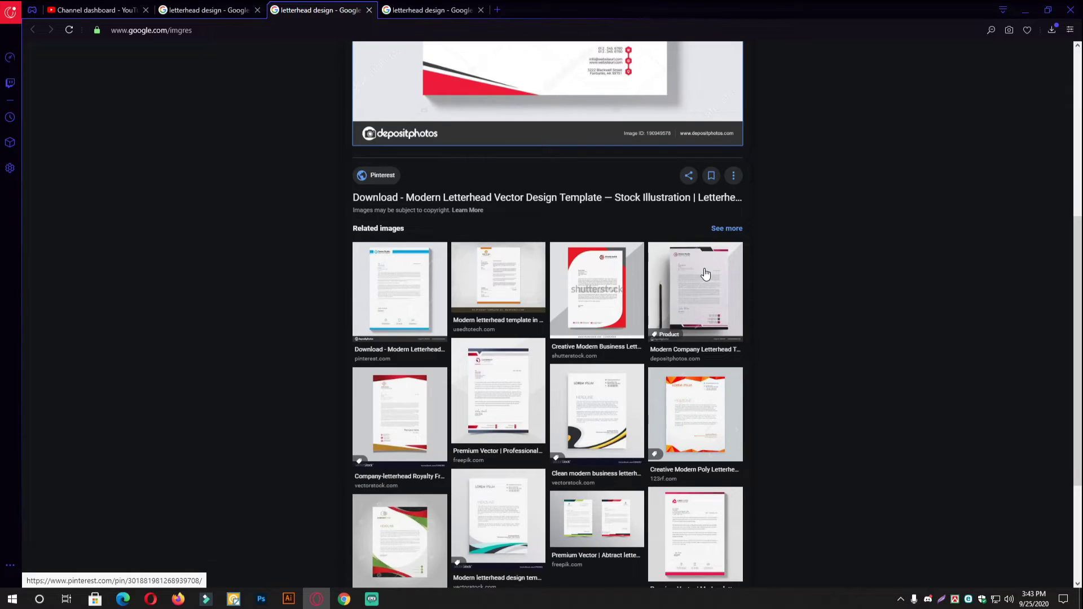
scroll(705, 273, "up", 5)
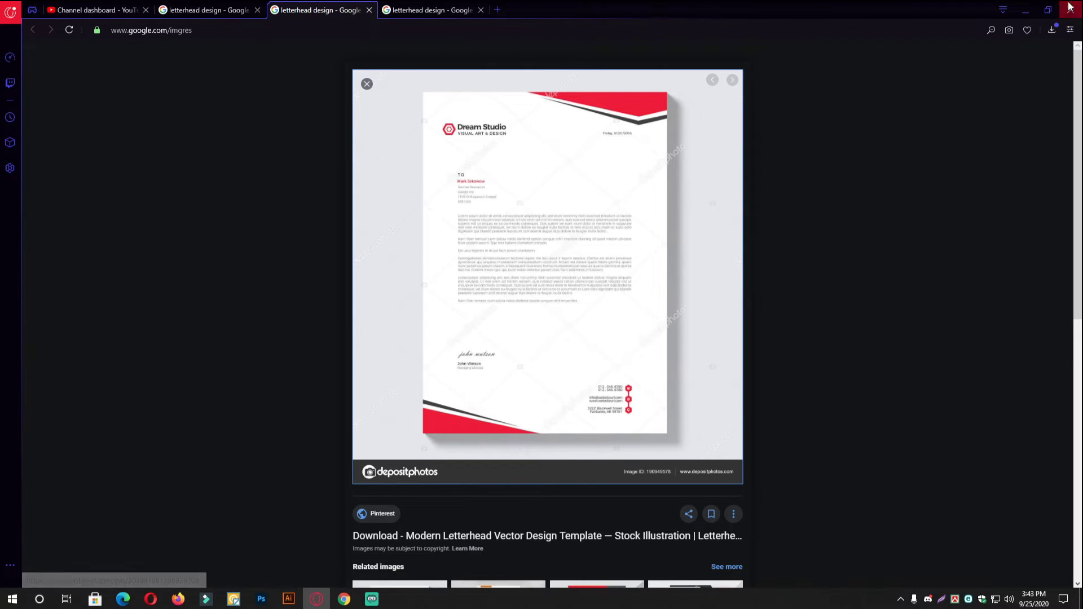
left_click(1025, 10)
Draw a black square about 0.93 in wide below the top margin guide
left_click_drag(329, 184, 346, 267)
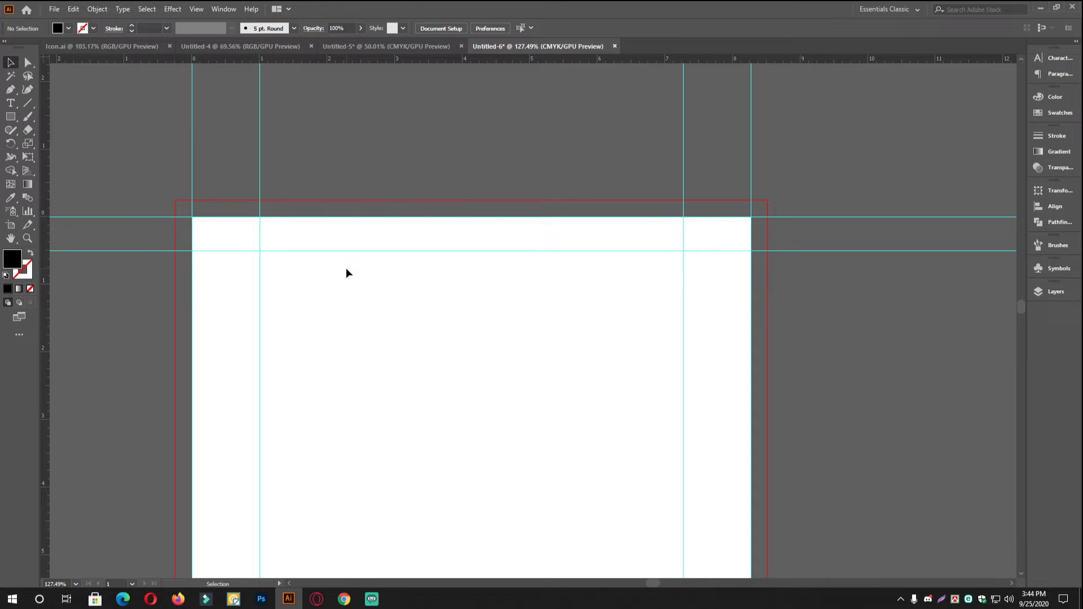
left_click(12, 118)
left_click_drag(350, 304, 386, 303)
left_click_drag(386, 303, 244, 244)
mouse_move(203, 204)
left_mouse_down()
mouse_move(291, 290)
mouse_move(287, 276)
left_mouse_up()
left_click(11, 62)
left_click_drag(271, 232, 527, 330)
left_click(499, 301)
left_click(416, 295)
left_click_drag(507, 327, 480, 328)
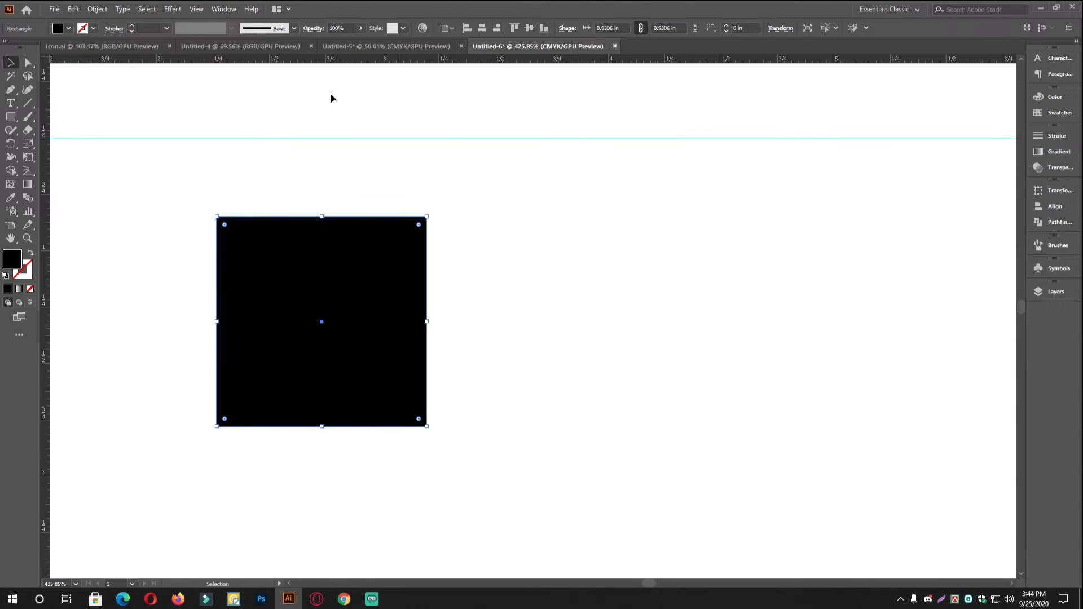
Draw a horizontal and a vertical line crossing at the square's centre and extending past its edges
left_click(27, 103)
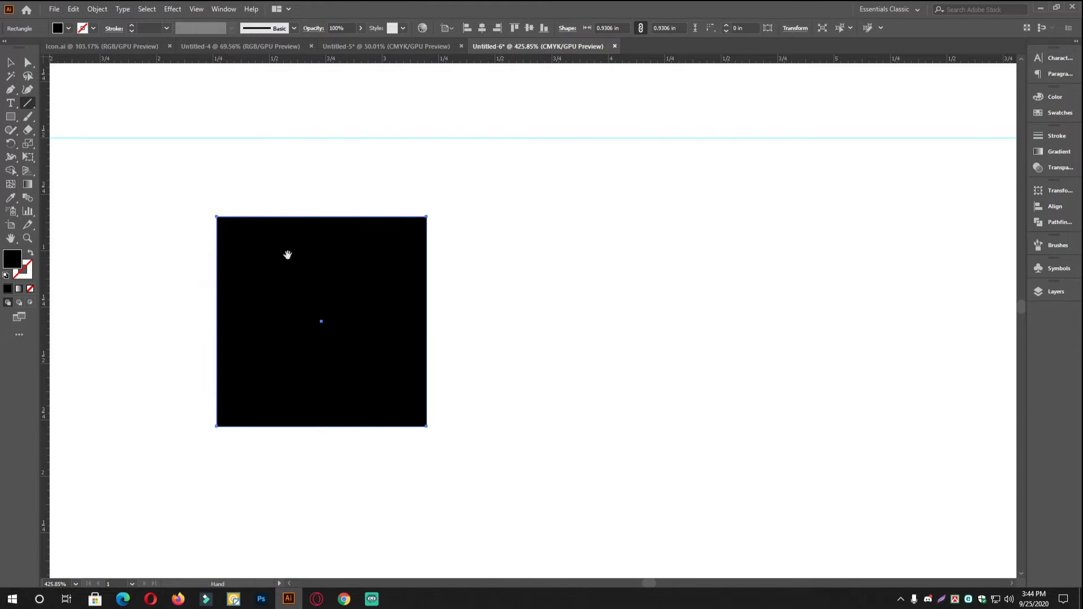
scroll(290, 254, "left", 2)
left_click_drag(231, 312, 673, 313)
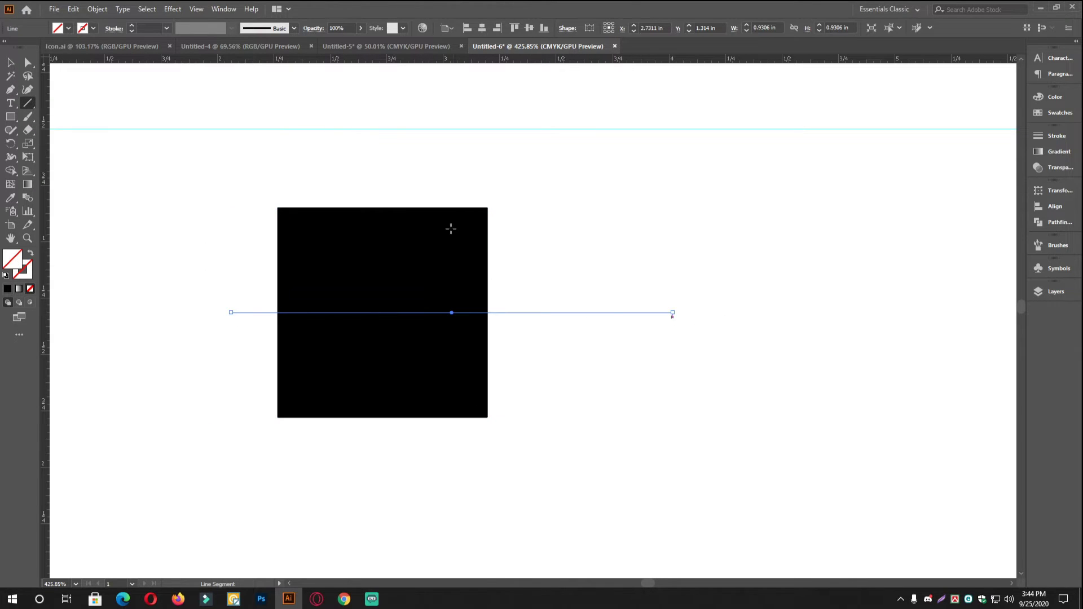
left_click_drag(383, 176, 383, 475)
Divide the square along both lines with Pathfinder and ungroup the resulting pieces
key("v")
left_click(320, 309)
left_click_drag(610, 479, 201, 279)
left_click(1053, 222)
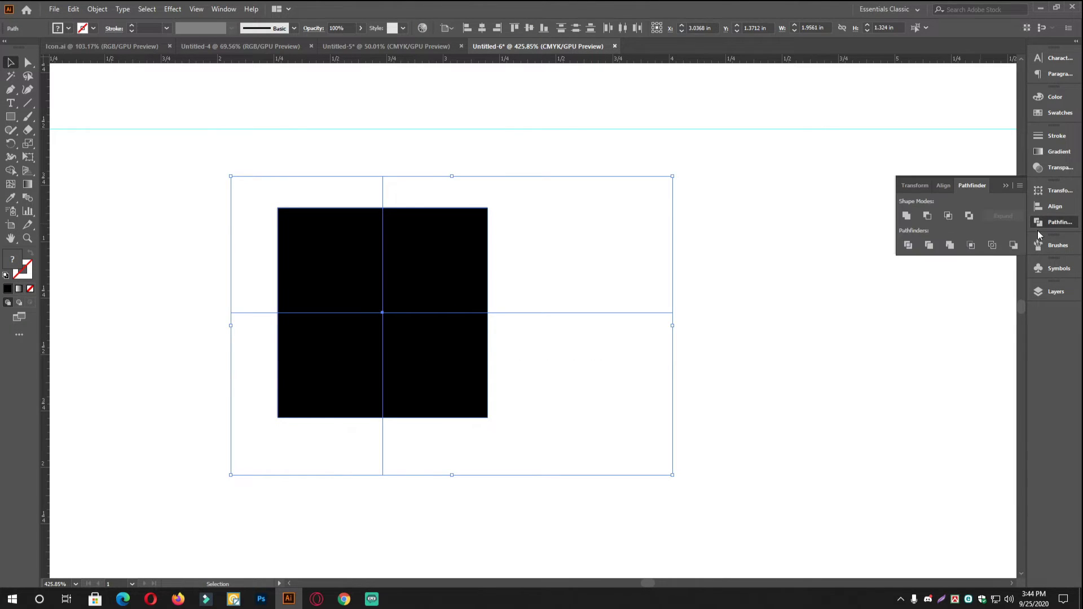
left_click(908, 245)
right_click(419, 227)
left_click_drag(483, 285, 499, 307)
Fill the square's quarters clockwise from the upper left with dark green, medium green, light green and yellow-green swatches
left_click(331, 266)
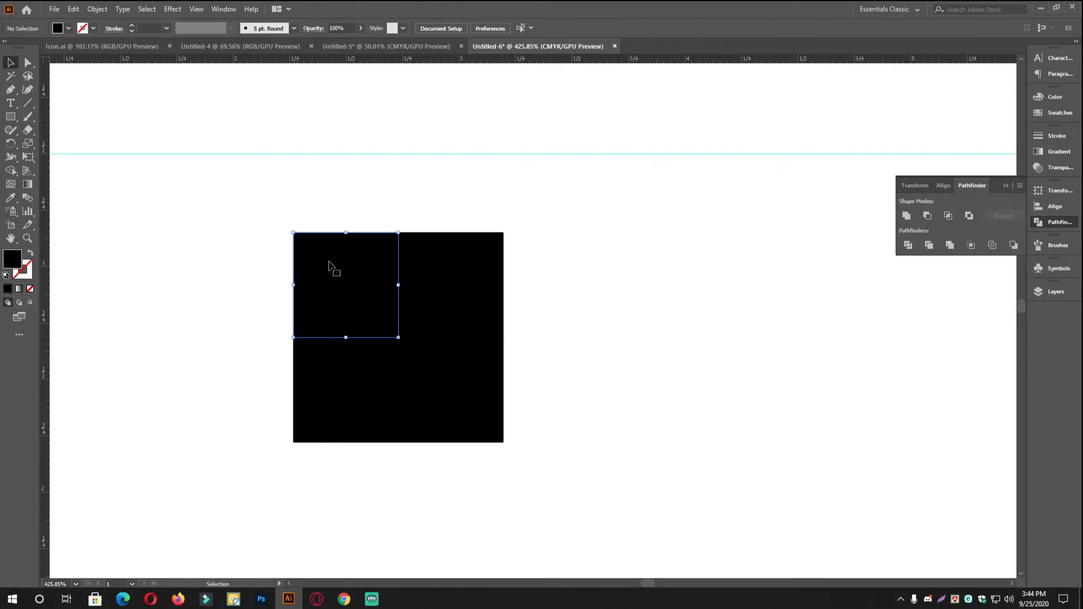
left_click(1044, 101)
left_click(1045, 112)
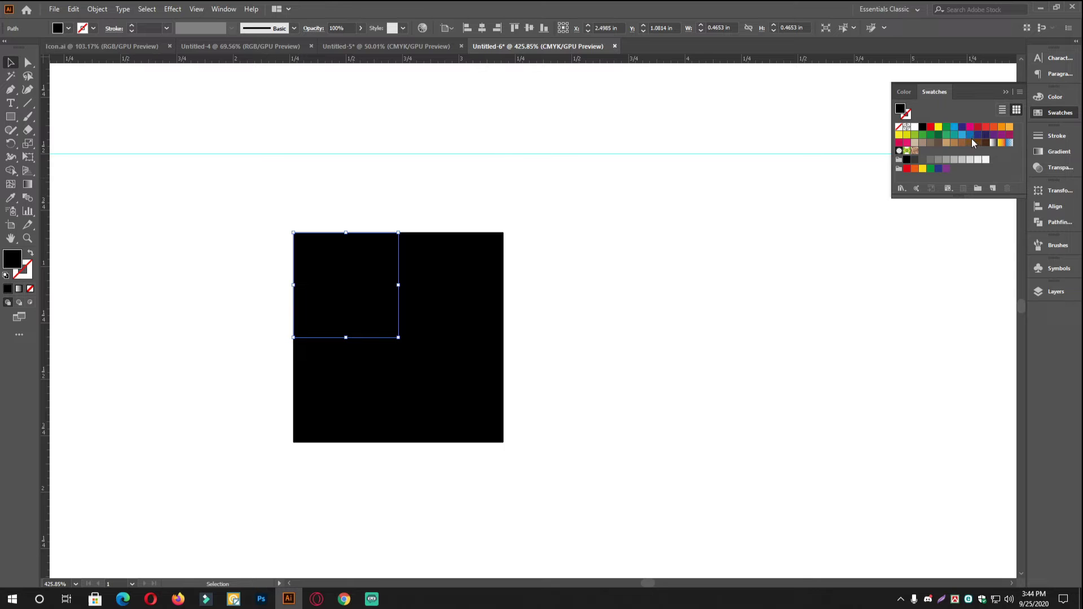
left_click(936, 135)
left_click(454, 297)
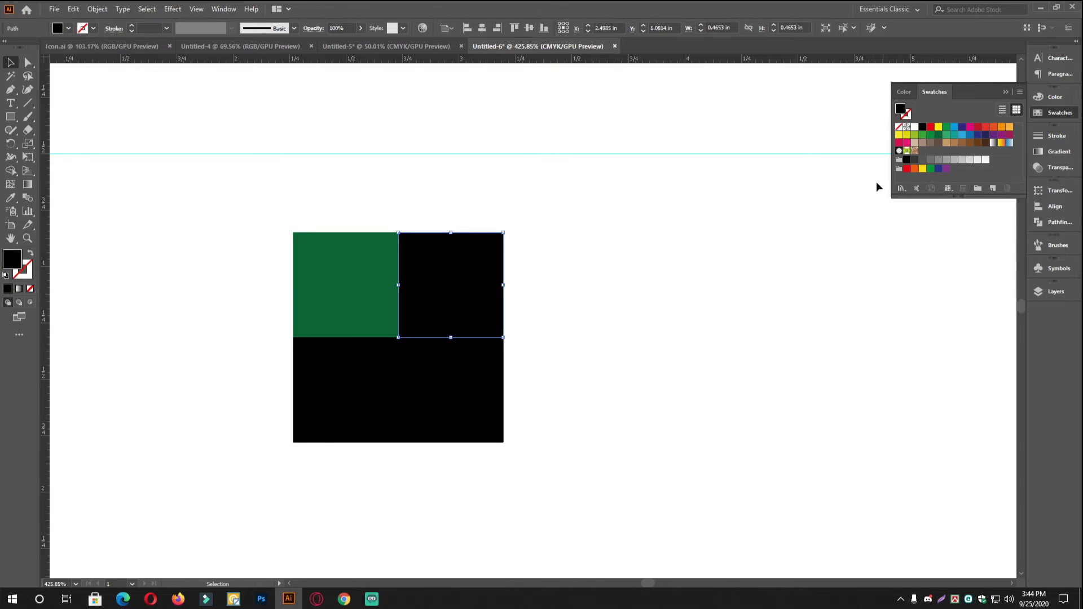
left_click(930, 136)
left_click(446, 385)
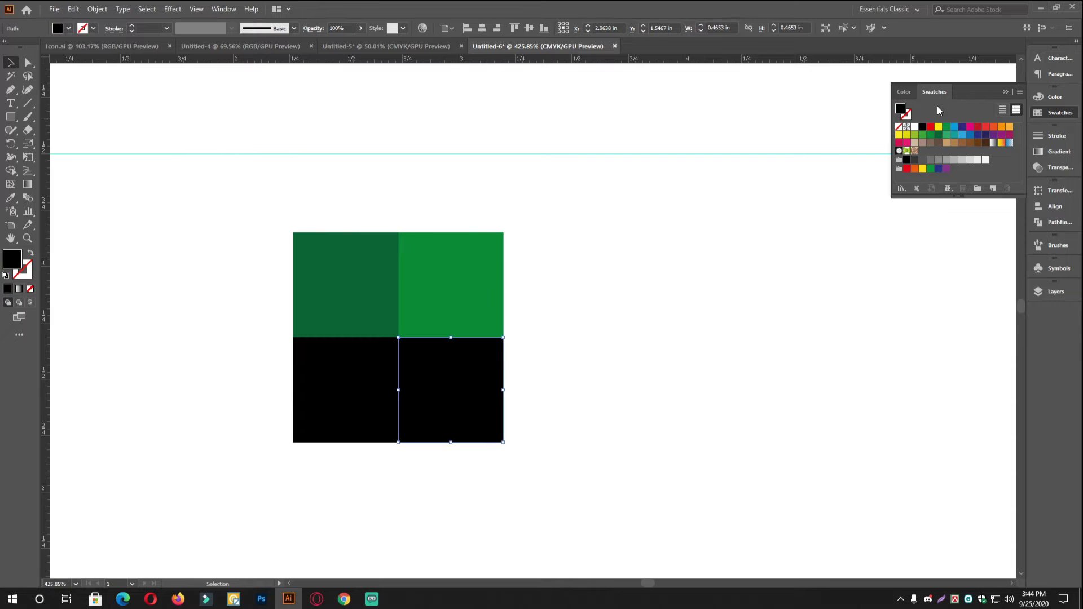
left_click(921, 136)
left_click(369, 422)
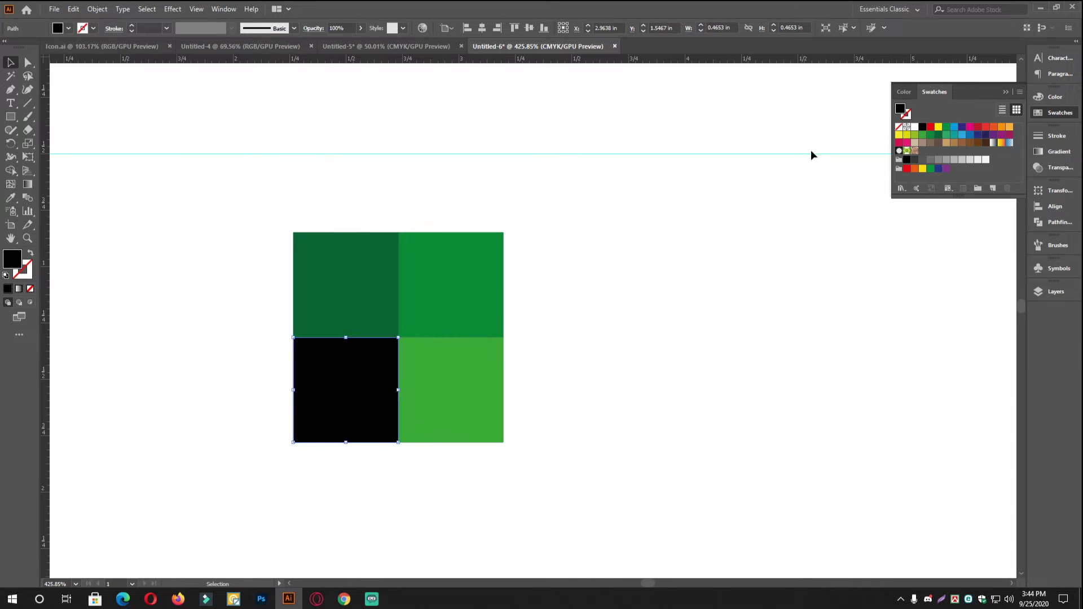
left_click(916, 136)
left_click(688, 406)
Rotate the four-colour square 45 degrees so that it forms a diamond
left_click_drag(680, 403, 471, 367)
left_click_drag(473, 371, 487, 373)
key("ctrl+;")
key("v")
left_click_drag(505, 451, 259, 276)
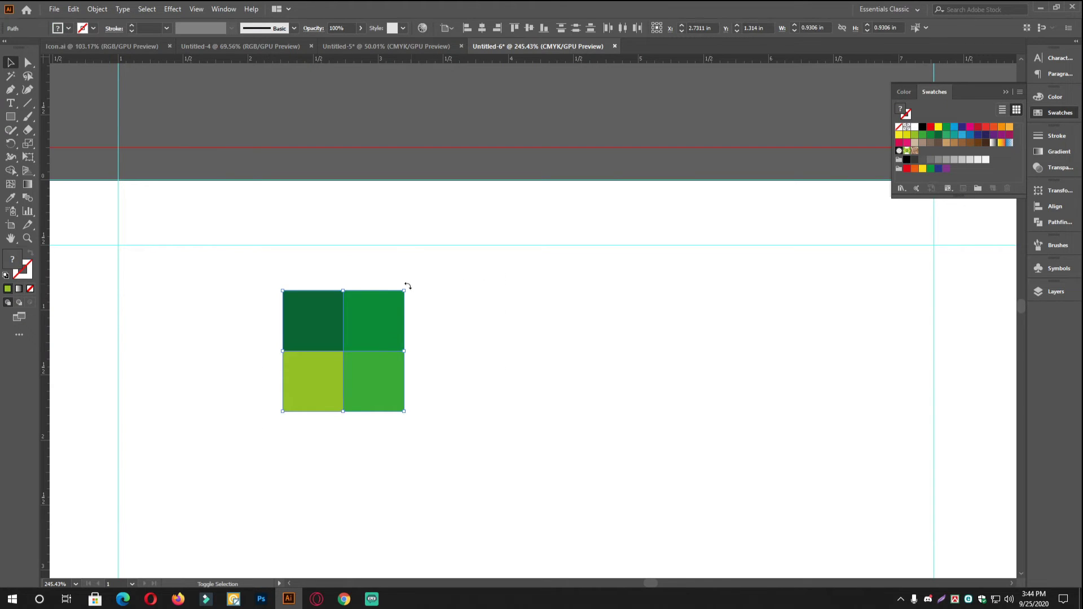
left_click_drag(410, 303, 413, 343)
left_click(531, 348)
key("ctrl+;")
left_click_drag(437, 378, 359, 357)
left_click_drag(443, 360, 351, 367)
Add the text DreamStudio beside the diamond and enlarge it to 28.9 pt
left_click(11, 103)
left_click(323, 349)
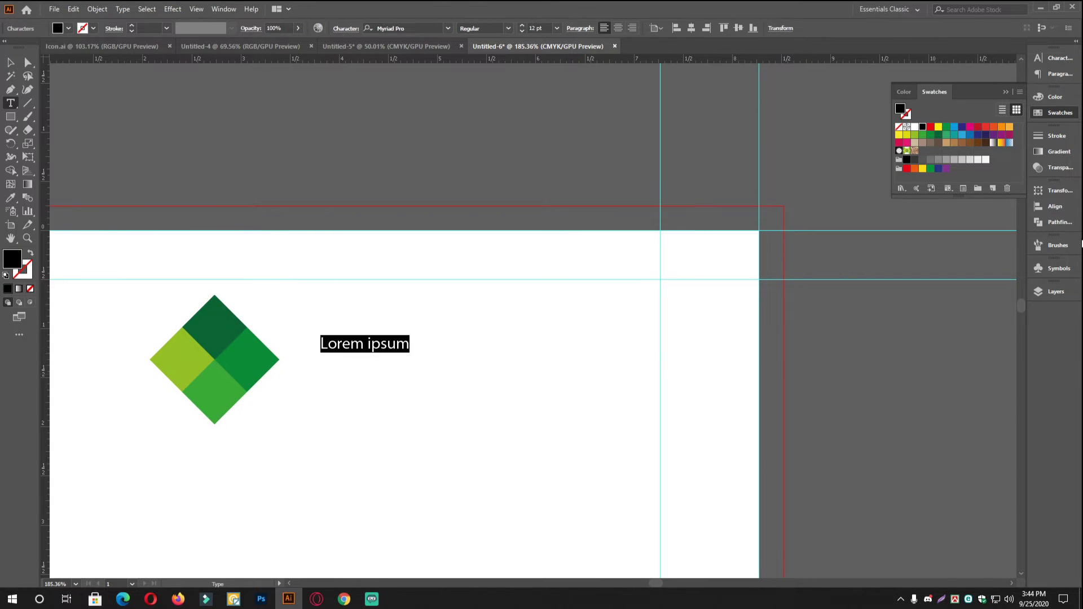
type("DreamStudio")
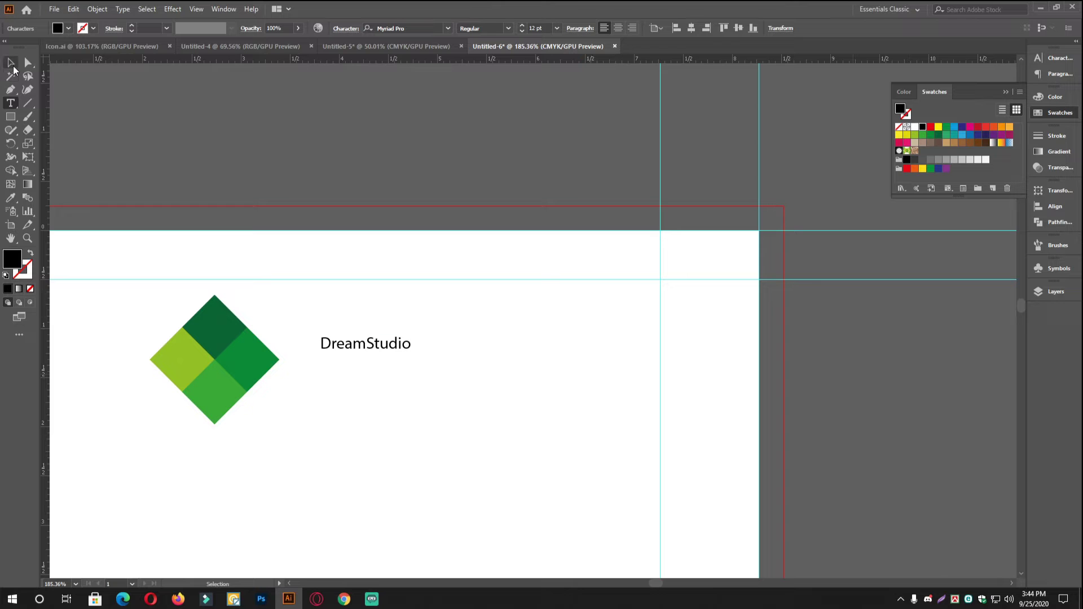
left_click(11, 64)
left_click_drag(403, 345, 538, 343)
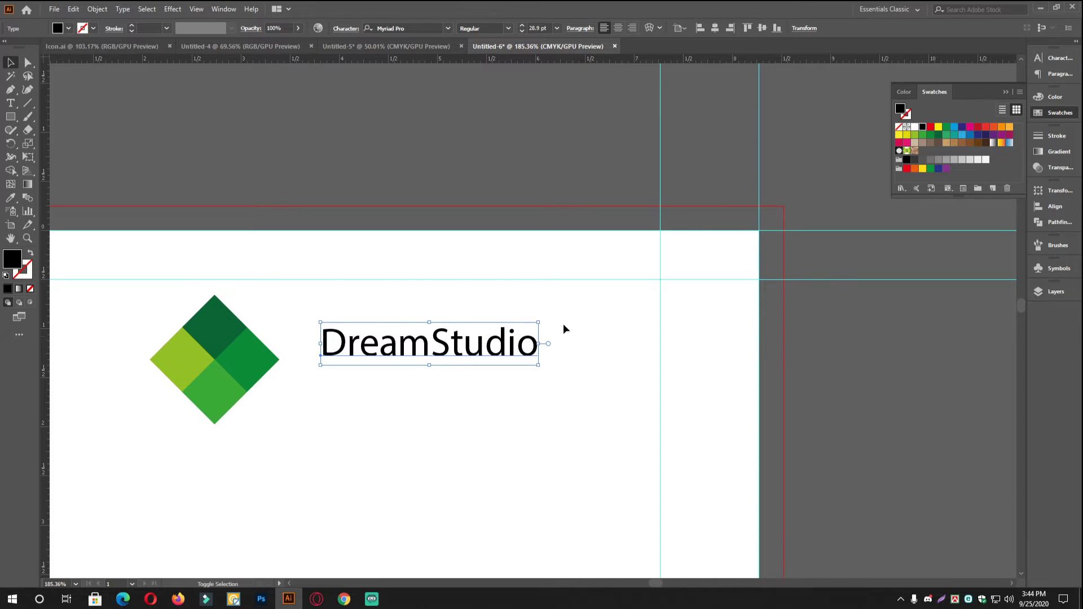
Change the font of the DreamStudio text to Nexa Bold
left_click(1054, 58)
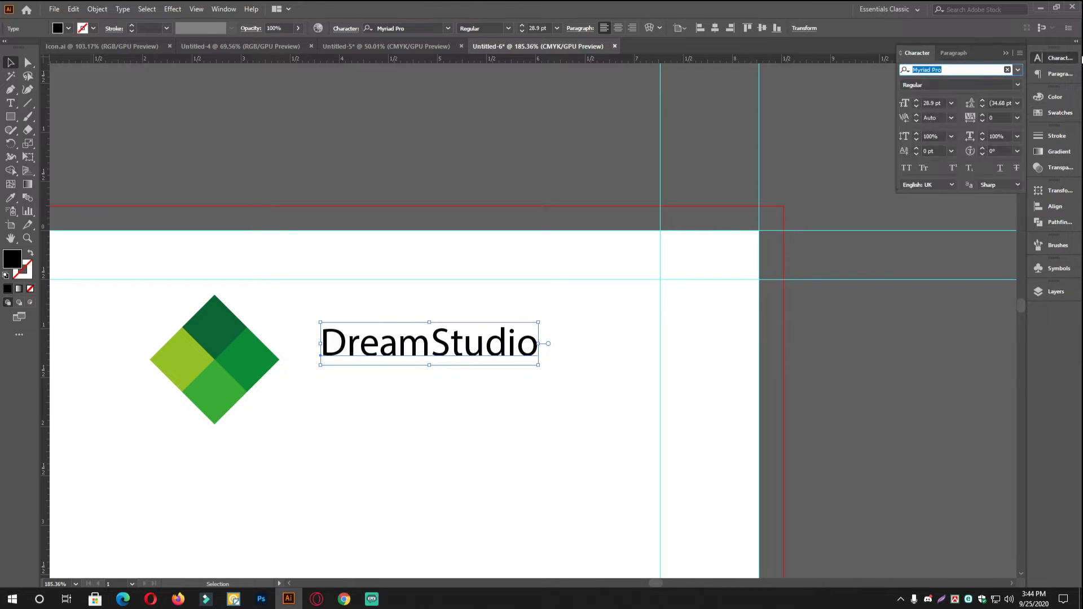
type("nexa")
key("Return")
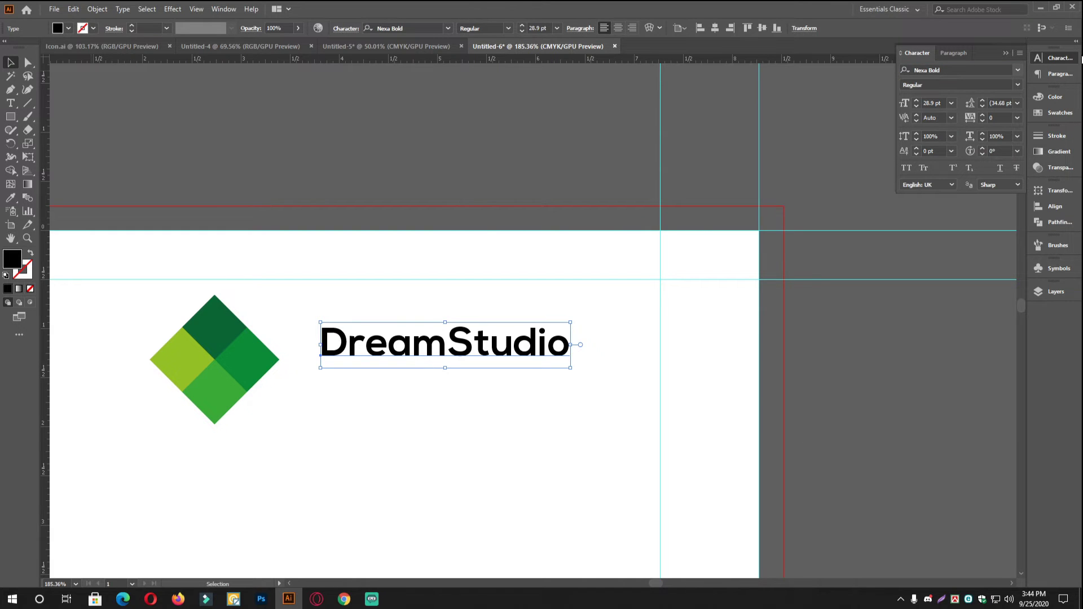
Scale the diamond down from its centre to about 0.84 in wide and move the DreamStudio text closer to it
left_click(262, 361)
left_click_drag(279, 360, 256, 359)
left_click_drag(440, 356, 389, 355)
left_click(379, 442)
left_click_drag(324, 342, 395, 365)
left_click(393, 365)
Scale the DreamStudio text down proportionally to 26.89 pt
key("ctrl+a")
left_click(444, 460)
left_click_drag(445, 461, 488, 433)
left_click_drag(488, 433, 417, 394)
left_click(429, 359)
left_click_drag(642, 353, 614, 355)
left_click(556, 421)
Duplicate the DreamStudio text straight below the original and change the copy to read CreativeNation
left_click_drag(478, 366, 480, 446)
double_click(479, 431)
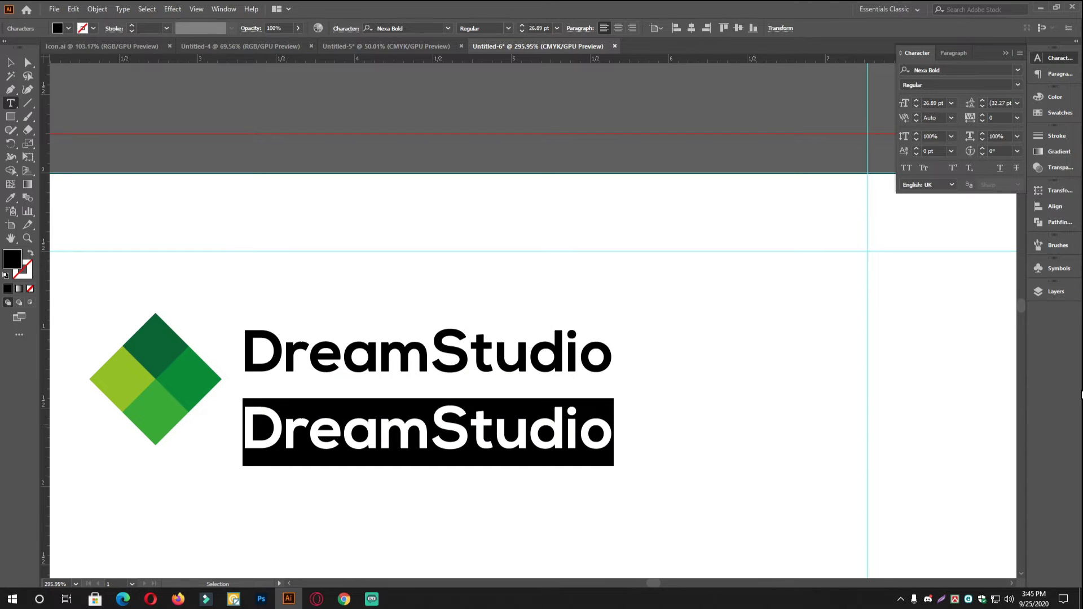
type("Creative")
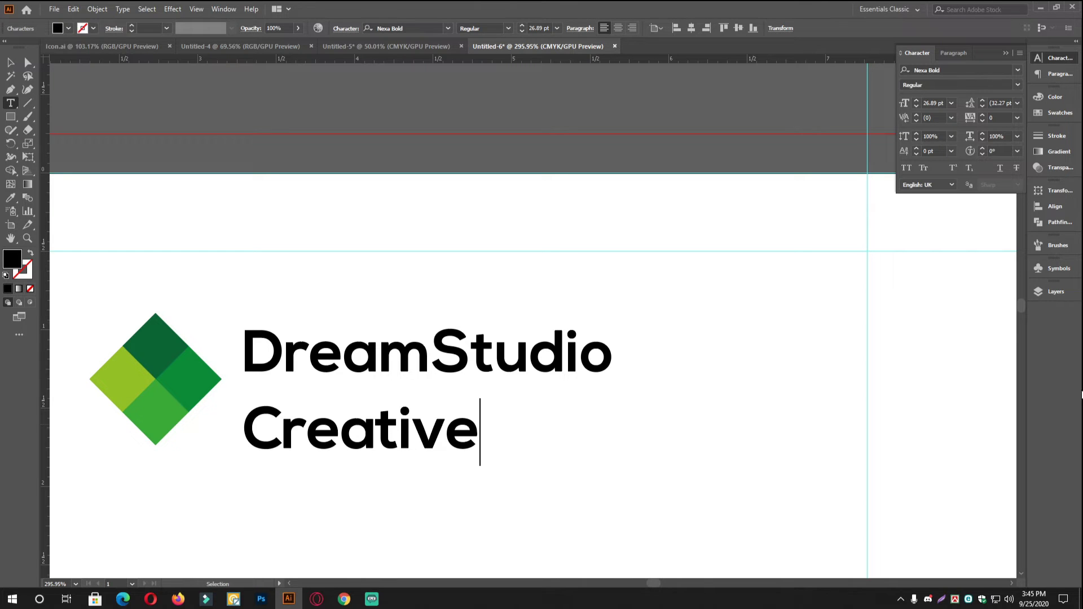
type("Nation")
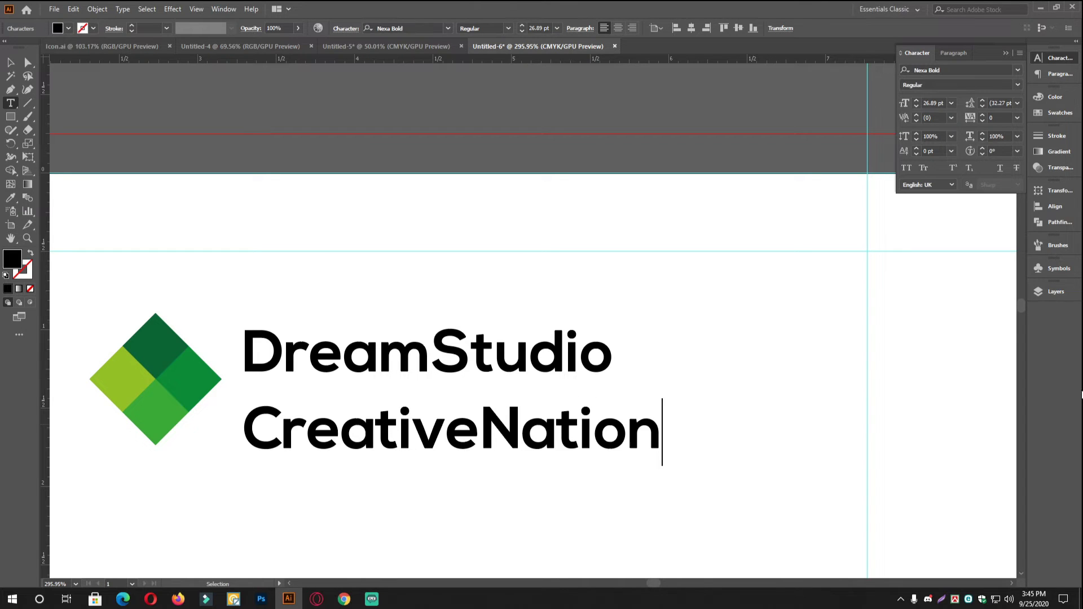
Scale the CreativeNation line to 23.67 pt to match the width above and set its font to Nexa Light
left_click(11, 61)
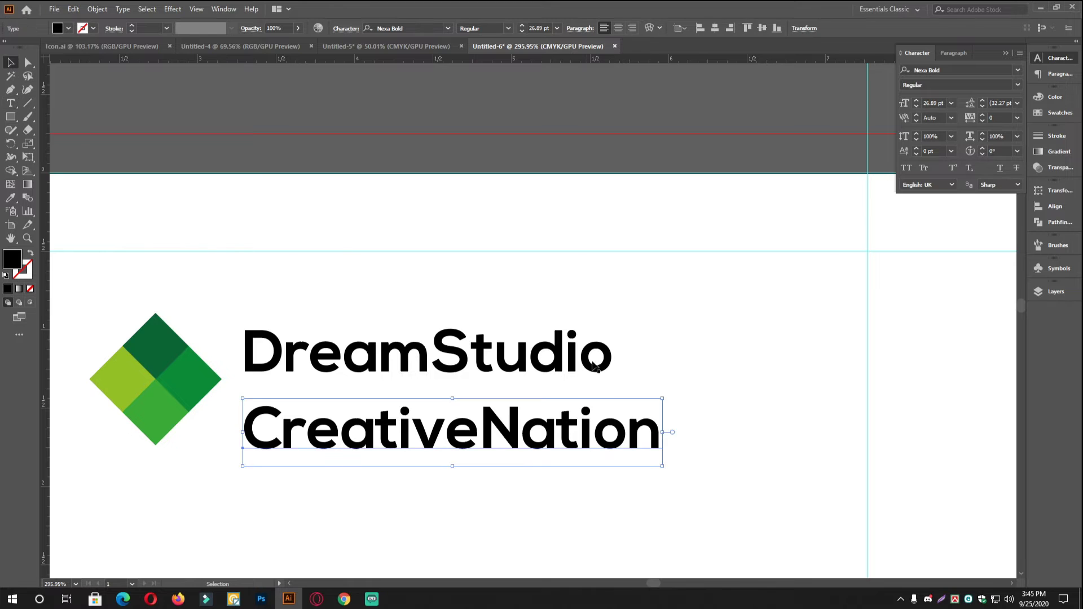
left_click_drag(665, 432, 613, 432)
left_click(954, 70)
type("nexa")
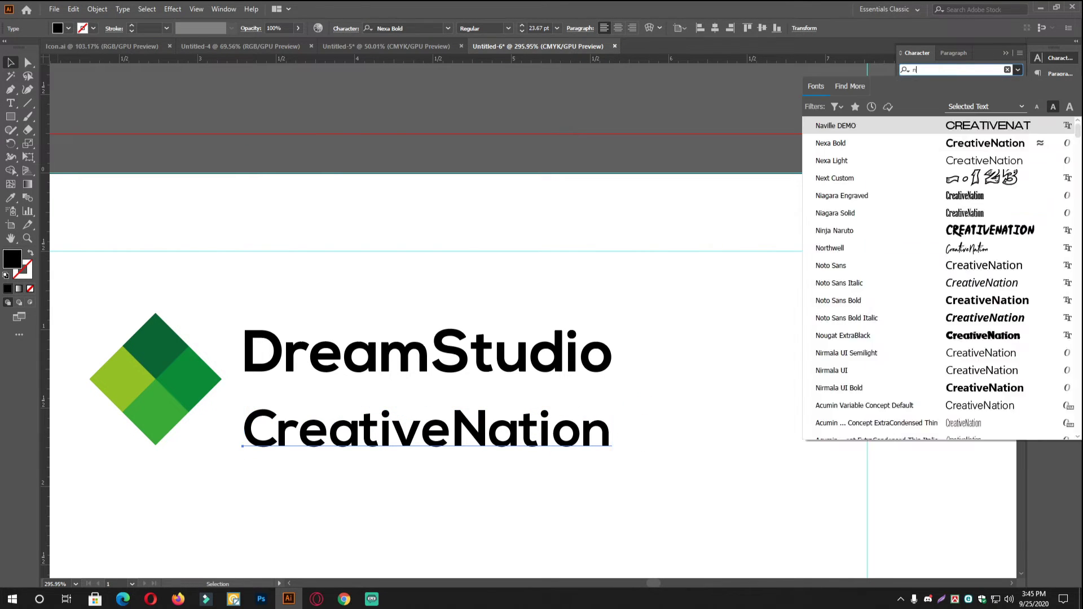
left_click(975, 144)
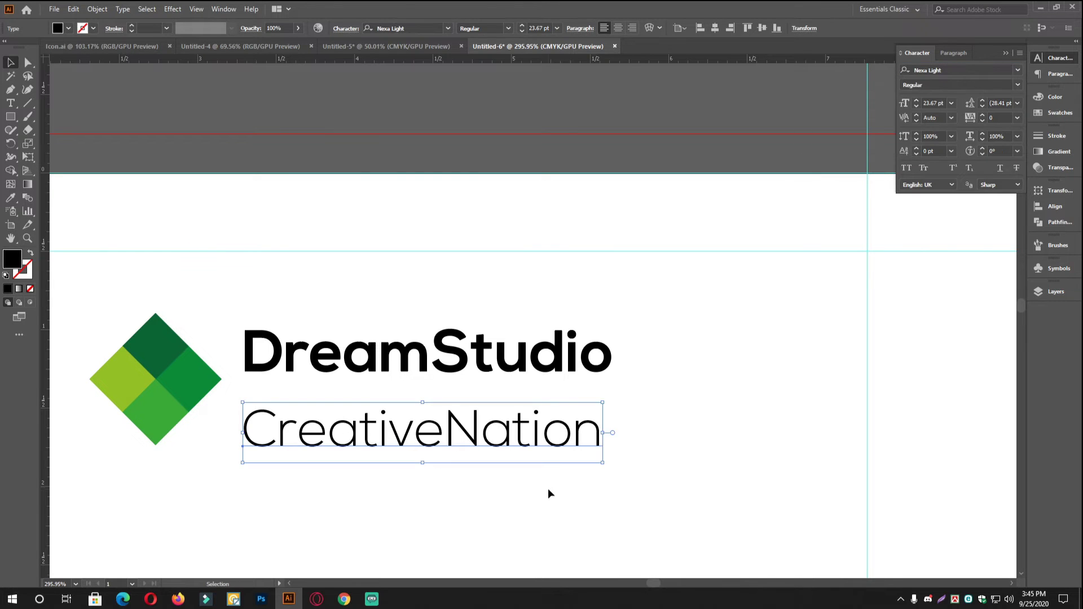
left_click(547, 489)
Move CreativeNation up under DreamStudio, shrink it to 11.98 pt and set its tracking to 550
left_click_drag(494, 453, 494, 430)
left_click_drag(601, 407, 427, 407)
left_click_drag(983, 115, 983, 115)
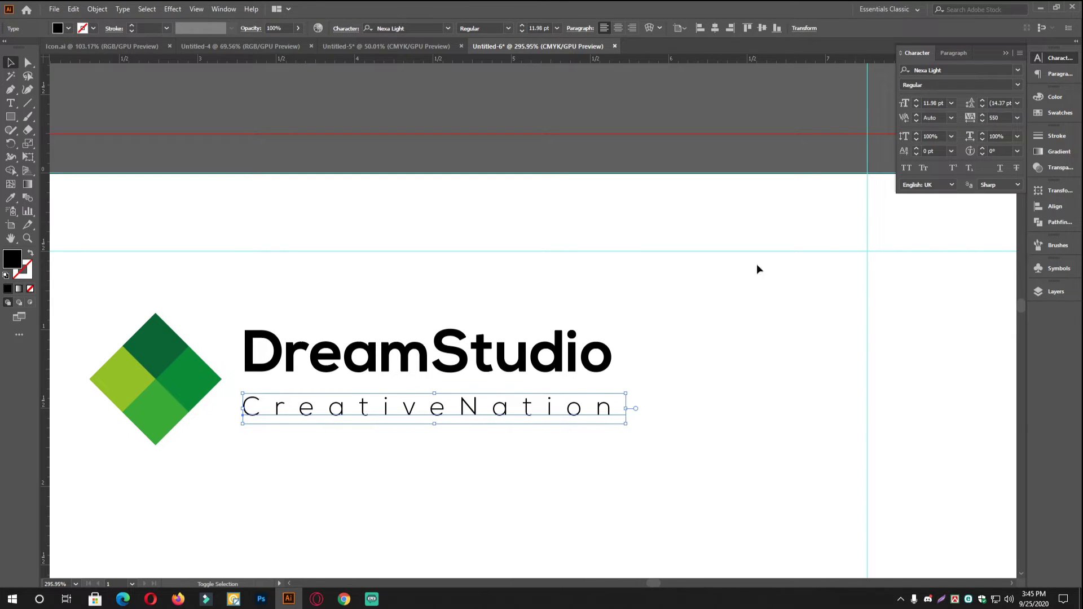
Convert both the DreamStudio and CreativeNation text lines to outlines
left_click(498, 352, "shift")
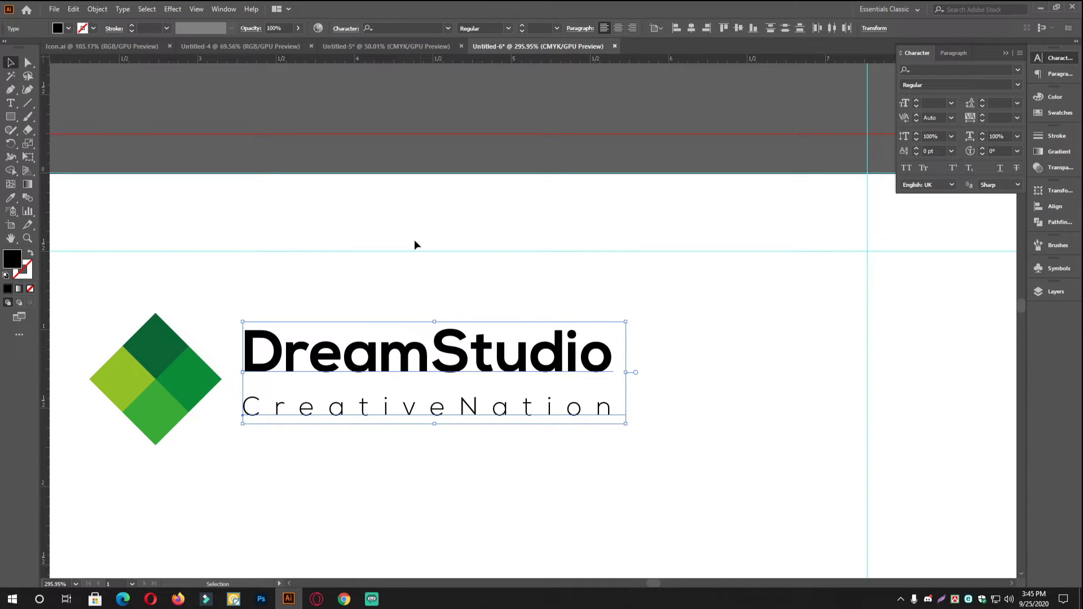
key("ctrl")
key("ctrl+shift+o")
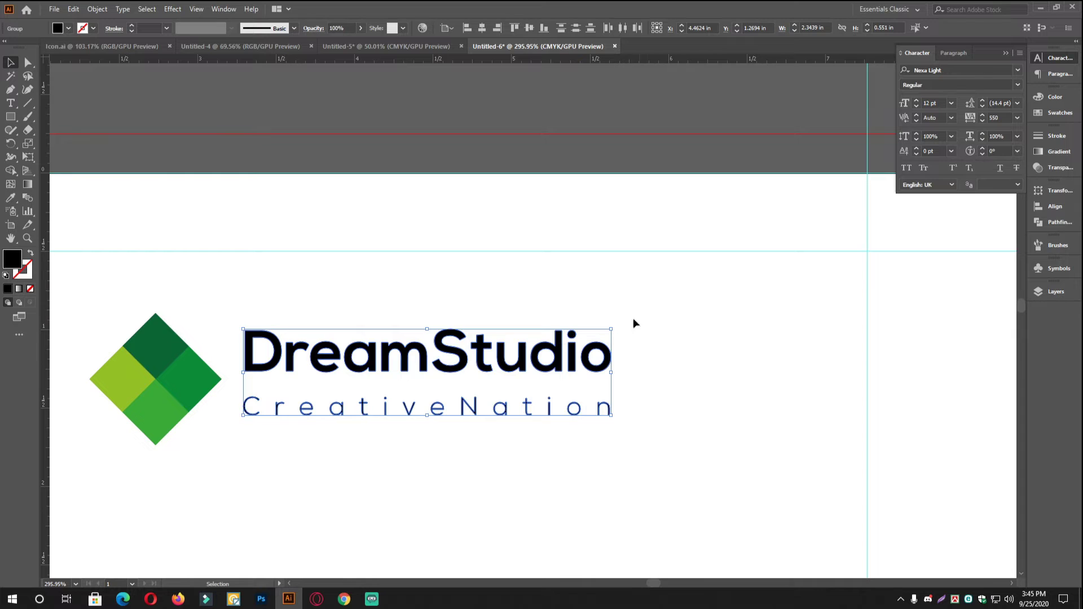
Align the two outlined text lines on their horizontal centres and group them
left_click(1051, 210)
left_click(926, 216)
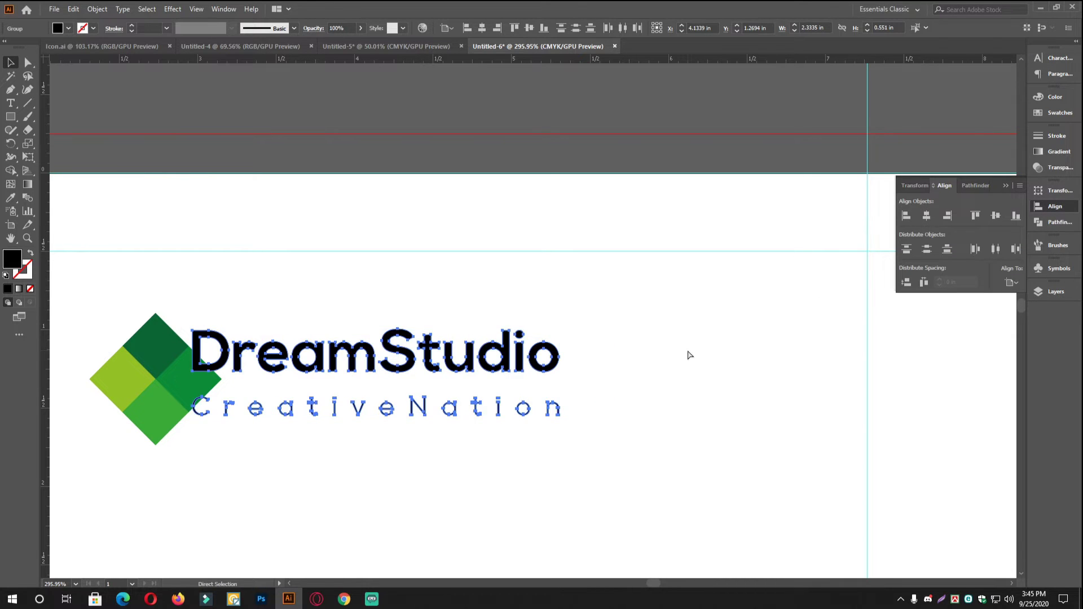
left_click(1014, 283)
left_click(1009, 293)
key("ctrl+g")
left_click(604, 444)
Align the diamond and the grouped text on their vertical centres
left_click_drag(232, 363, 375, 355)
left_click(324, 361)
left_click(463, 353, "shift")
left_click(995, 215)
left_click(517, 424)
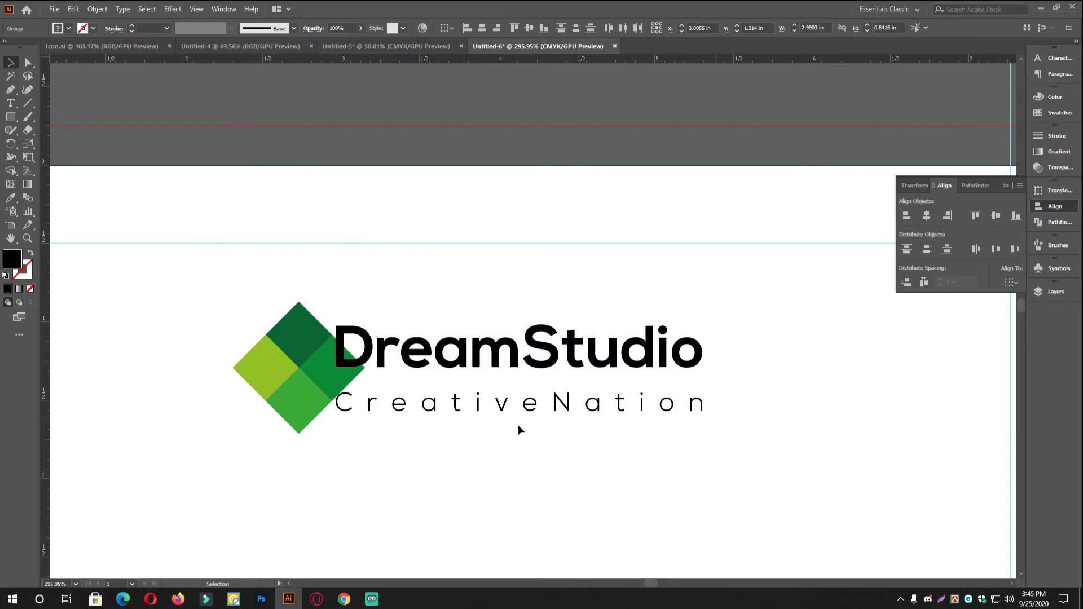
Move the grouped text sideways until it stands clear beside the diamond
left_click_drag(510, 349, 563, 349)
left_click(471, 429)
left_click_drag(611, 418, 462, 395)
left_click_drag(602, 440, 259, 311)
left_click(372, 378)
left_click_drag(377, 369, 430, 363)
left_click_drag(535, 380, 509, 297)
left_click_drag(418, 296, 579, 332)
left_click_drag(392, 312, 474, 322)
left_click_drag(482, 325, 399, 311)
Group the diamond and the text into a single logo
left_click_drag(293, 208, 643, 461)
left_click(643, 460)
mouse_move(522, 330)
left_mouse_down()
mouse_move(504, 330)
mouse_move(513, 330)
left_mouse_up()
left_click(340, 326, "shift")
key("ctrl+g")
left_click(579, 392)
Move the logo so that its upper-left corner sits at the intersection of the page's margin guides
left_click_drag(444, 359, 388, 336)
left_click_drag(426, 385, 281, 332)
left_click_drag(546, 332, 446, 335)
left_click(482, 337)
scroll(482, 337, "up", 1)
left_click(446, 327)
left_click(459, 338)
left_click_drag(205, 322, 208, 306)
left_click(649, 334)
left_click_drag(334, 302, 475, 351)
scroll(473, 350, "down", 2)
left_click(1069, 208)
left_click_drag(643, 336, 618, 282)
key("ctrl+;")
left_click_drag(347, 285, 432, 300)
left_click(431, 277)
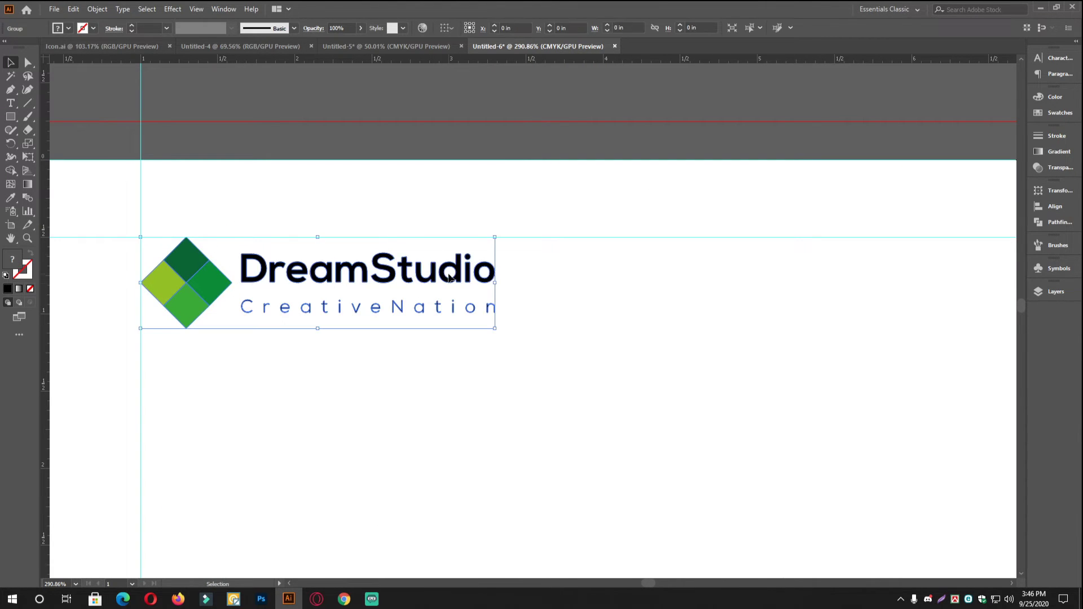
Scale the logo down proportionally to about 2 in wide, keeping it on the margin guides
left_click_drag(496, 283, 450, 282)
left_click(552, 304)
left_click_drag(208, 298, 207, 294)
scroll(560, 302, "down", 6)
left_click_drag(689, 331, 566, 326)
left_click_drag(570, 326, 559, 333)
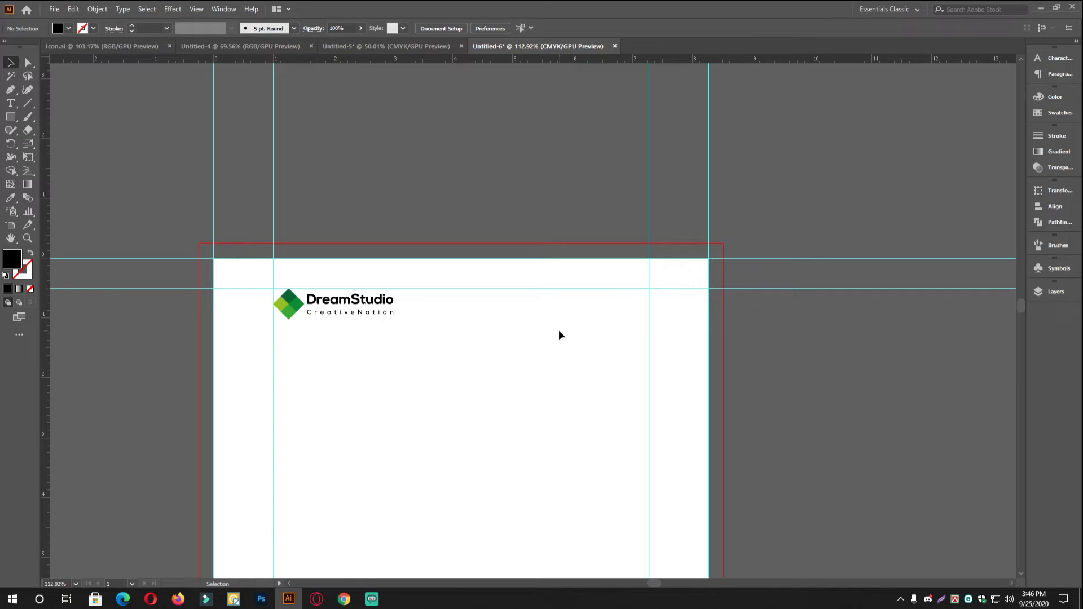
Switch to Icon.ai and select the solid, uncircled phone, location pin and website globe icons
left_click(63, 45)
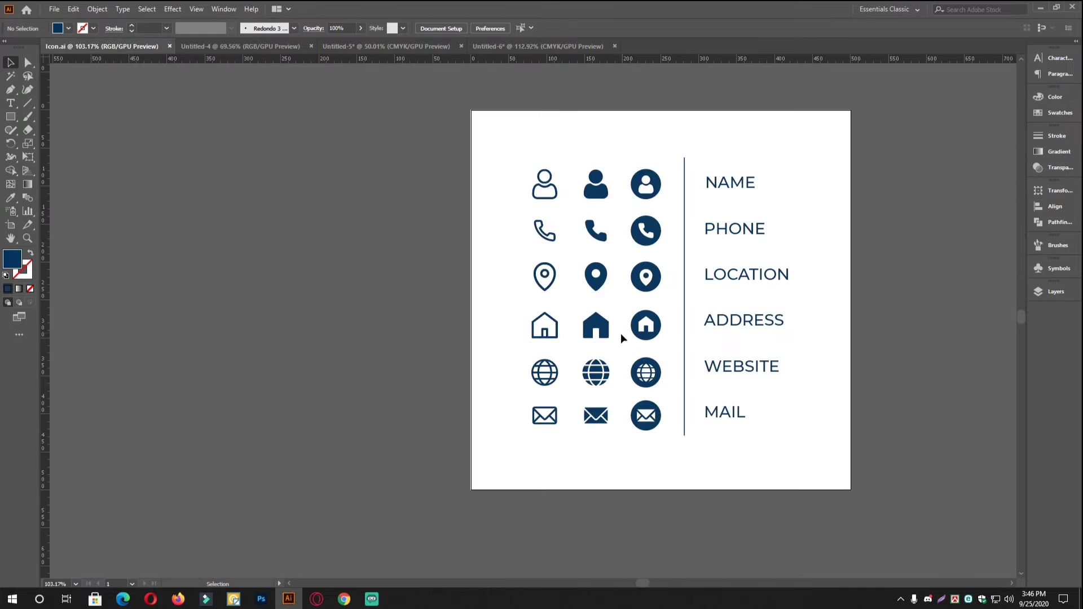
left_click_drag(671, 261, 589, 252)
scroll(471, 212, "up", 2)
left_click_drag(472, 212, 454, 215)
scroll(479, 223, "up", 1)
mouse_move(492, 246)
left_mouse_down()
mouse_move(475, 239)
mouse_move(491, 258)
left_mouse_up()
scroll(532, 314, "left", 2)
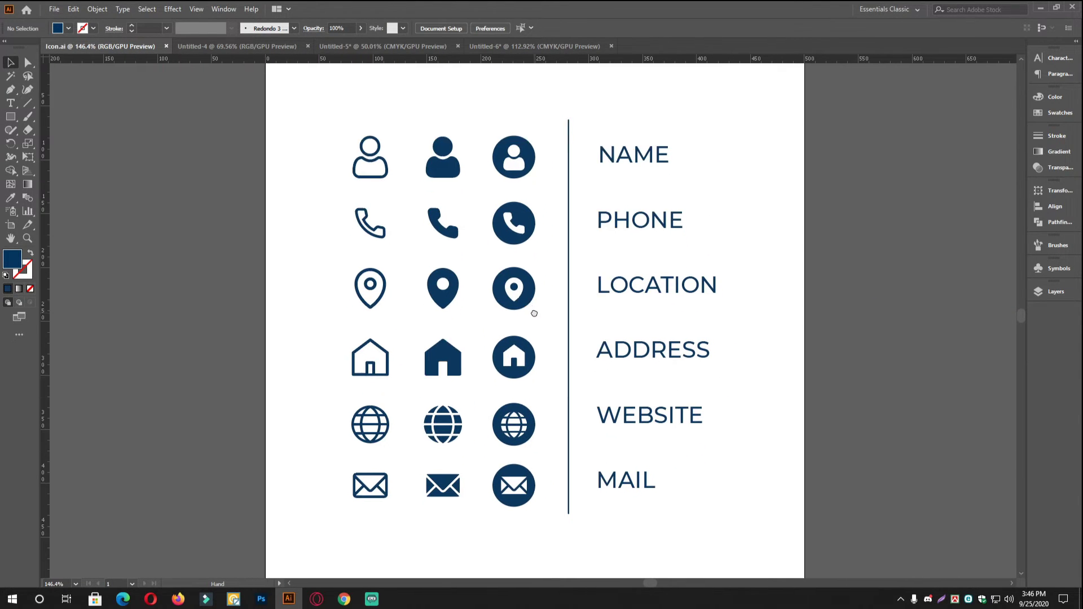
scroll(536, 328, "up", 1)
scroll(536, 328, "left", 1)
left_click(446, 370)
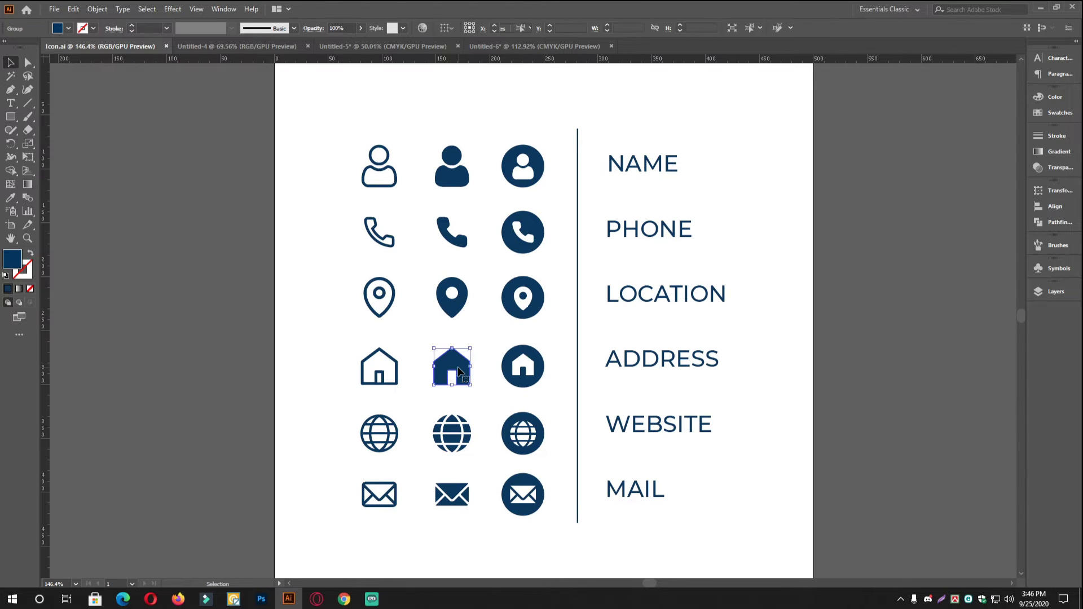
left_click(449, 233)
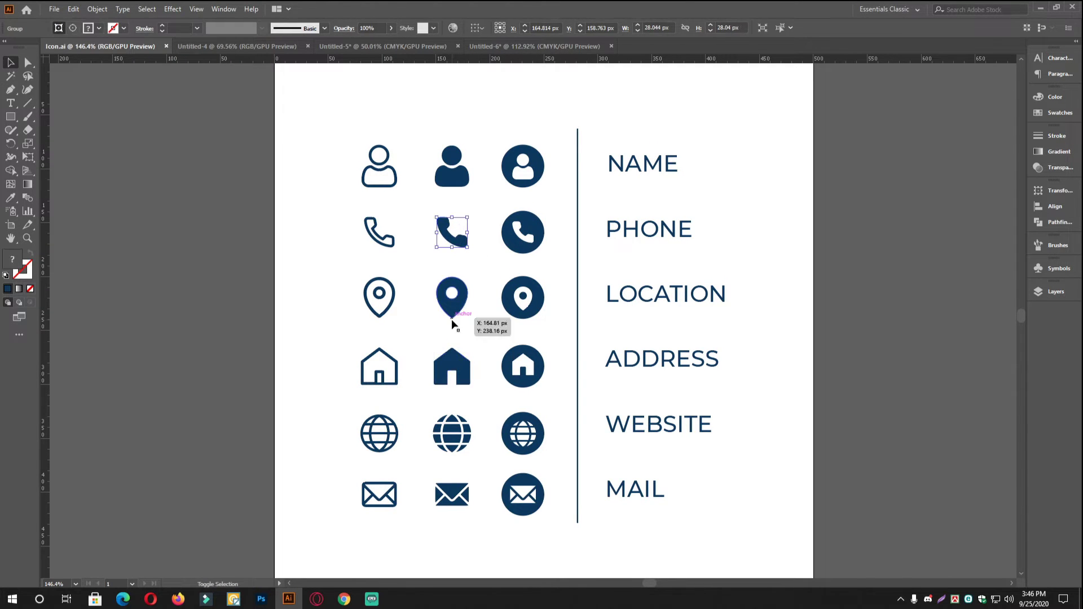
left_click(456, 305, "shift")
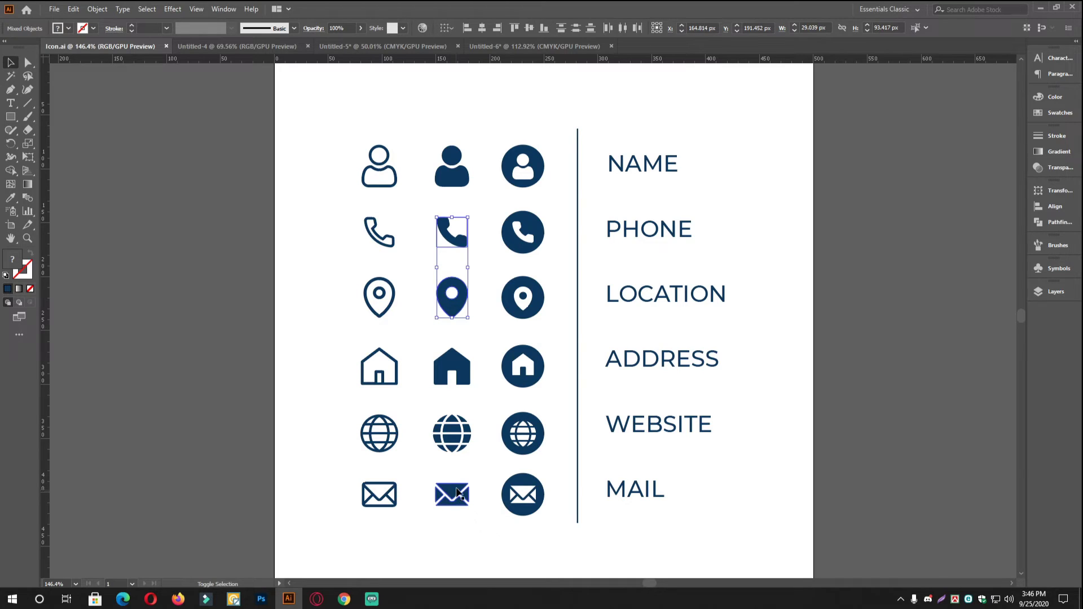
left_click(458, 438, "shift")
Bring the selected icons into the Untitled-6 letterhead and scale them down proportionally until the globe is about 0.2 in wide
left_click_drag(460, 441, 371, 48)
left_click_drag(510, 43, 457, 437)
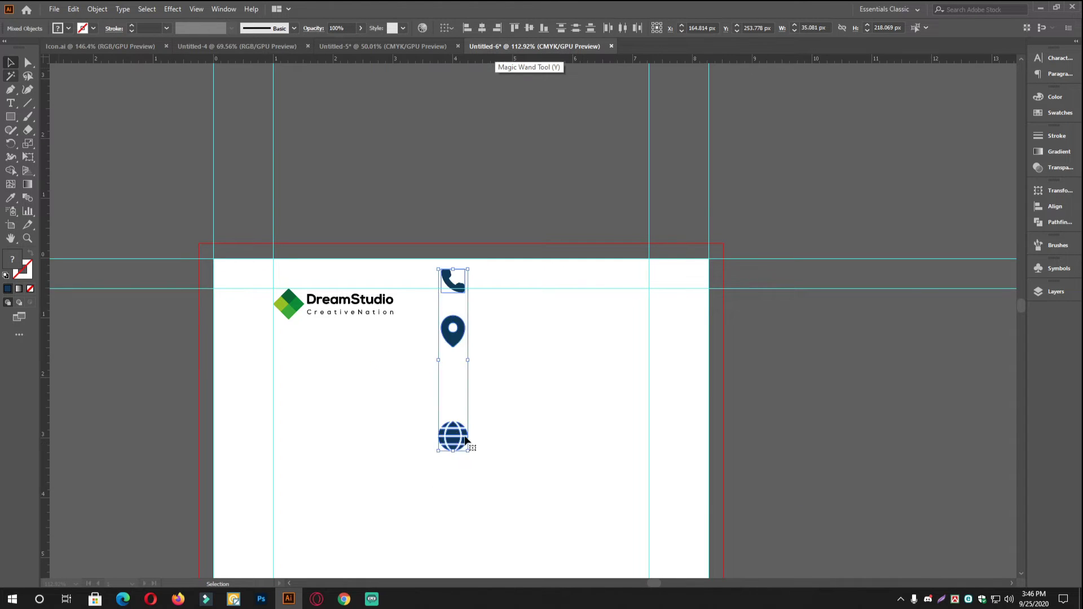
scroll(450, 305, "up", 2)
left_click_drag(427, 184, 430, 245)
left_click(589, 307)
scroll(474, 288, "up", 3)
scroll(444, 310, "down", 1)
left_click_drag(534, 281, 524, 306)
scroll(442, 310, "up", 1)
scroll(361, 273, "up", 4)
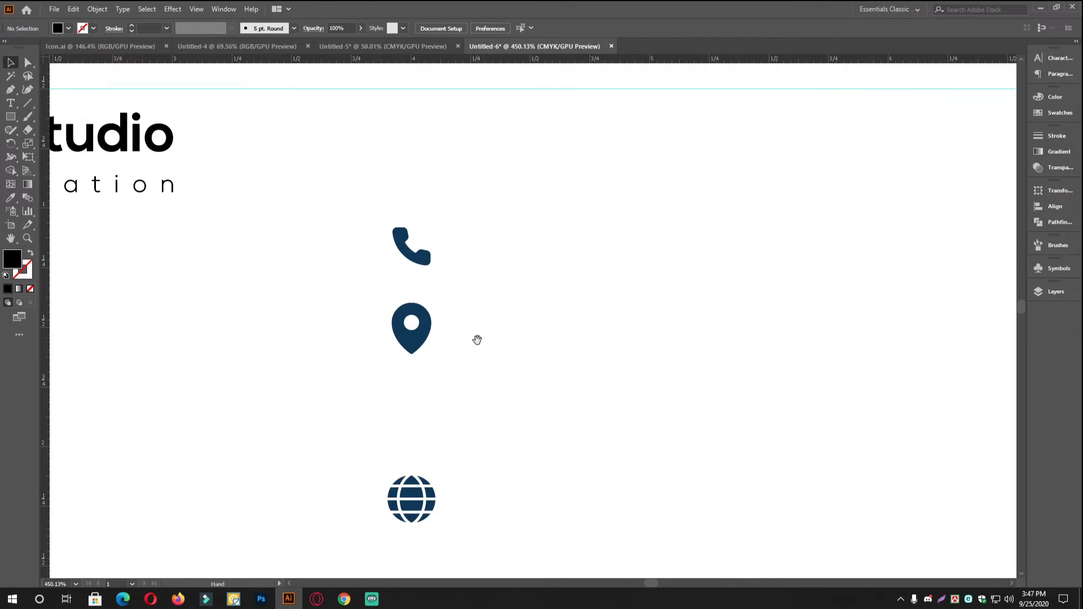
Draw a narrow black vertical rectangle about 0.23 x 1.2 in between the logo text and the icons
left_click(10, 117)
scroll(570, 295, "down", 2)
left_click_drag(213, 204, 267, 490)
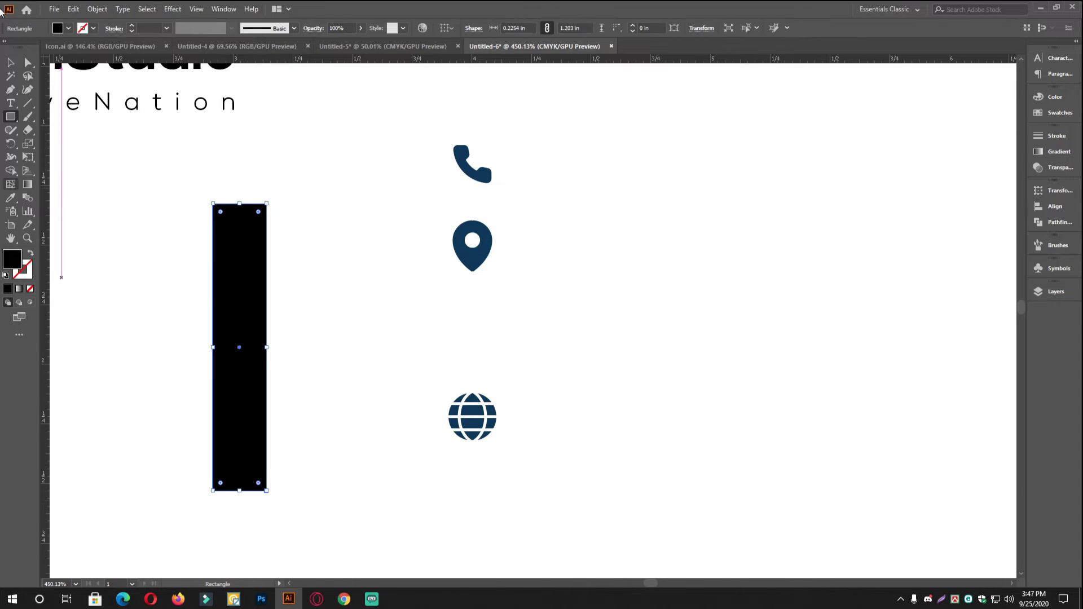
left_click(9, 64)
left_click_drag(458, 306, 401, 317)
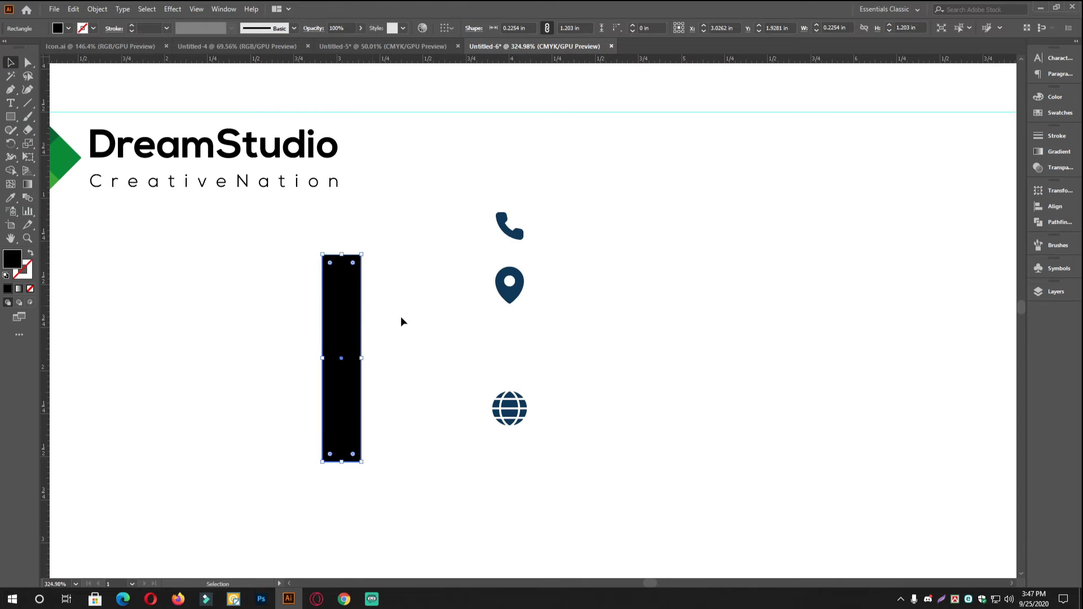
left_click(400, 316)
left_click(327, 294)
left_click(357, 298)
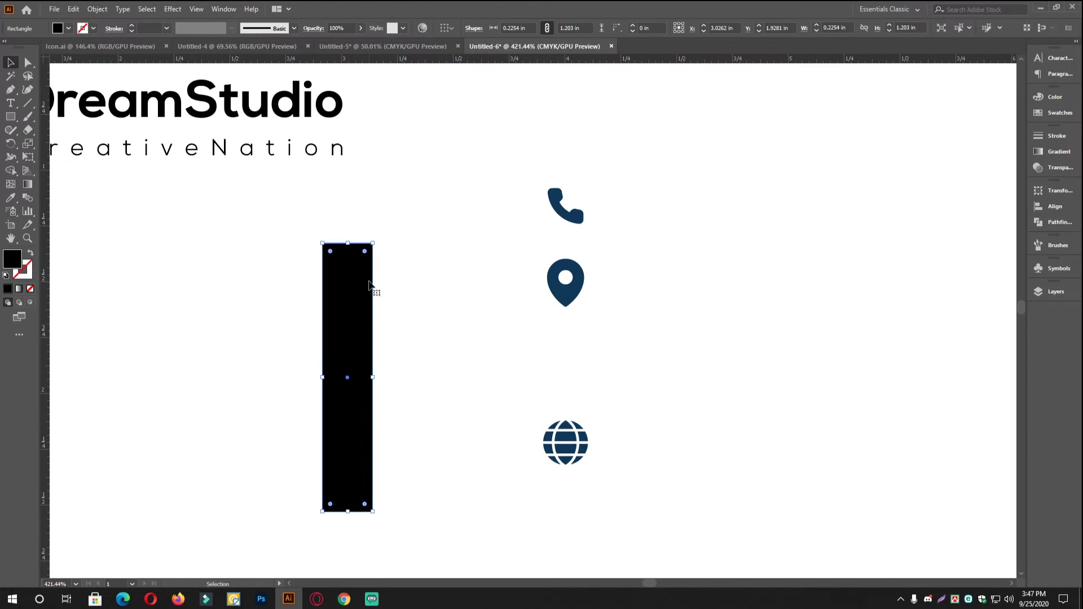
scroll(383, 356, "up", 2)
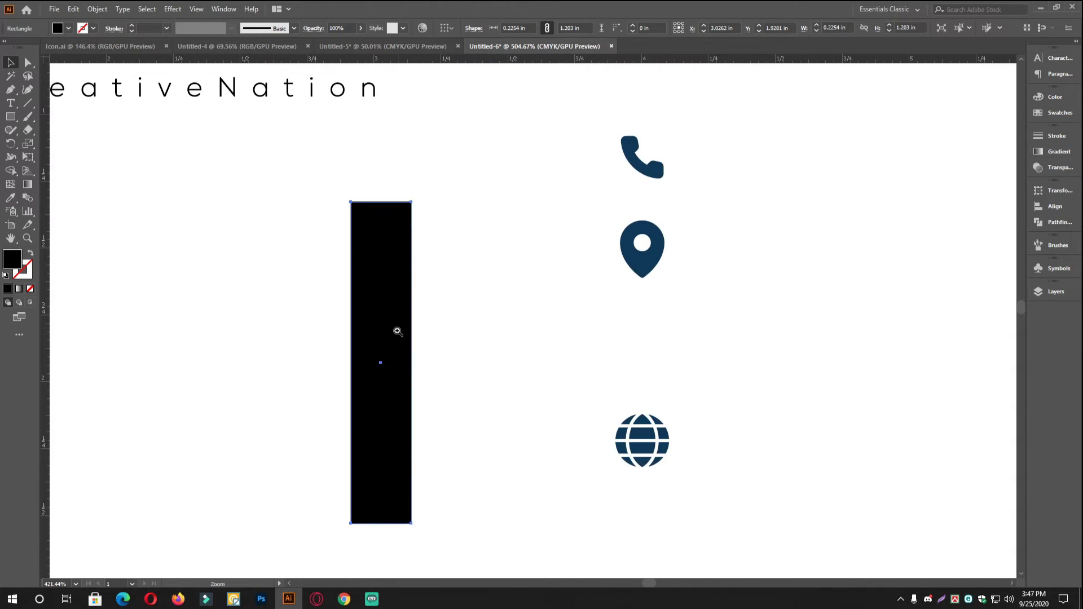
left_click_drag(339, 333, 330, 315)
left_click(432, 319)
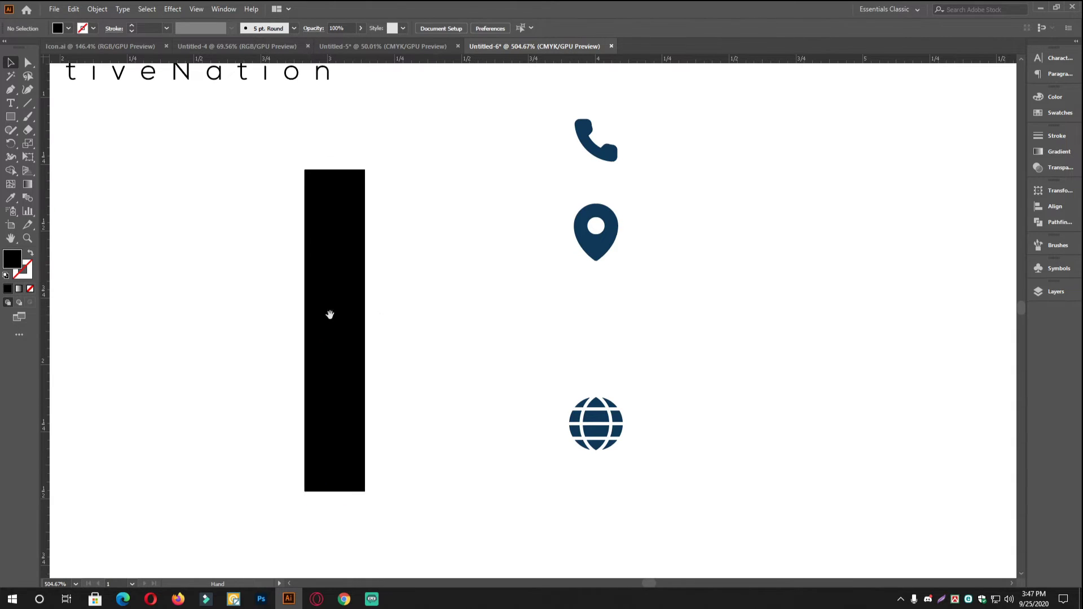
Draw a black horizontal line about 0.94 in long across the rectangle and duplicate it about 0.41 in lower
left_click(28, 103)
left_click(30, 253)
left_click_drag(188, 258, 442, 257)
left_click(10, 63)
left_click(209, 252)
left_click_drag(270, 262, 290, 367)
Group the two horizontal lines without the black rectangle
left_click_drag(467, 414, 172, 215)
left_click(312, 217, "shift")
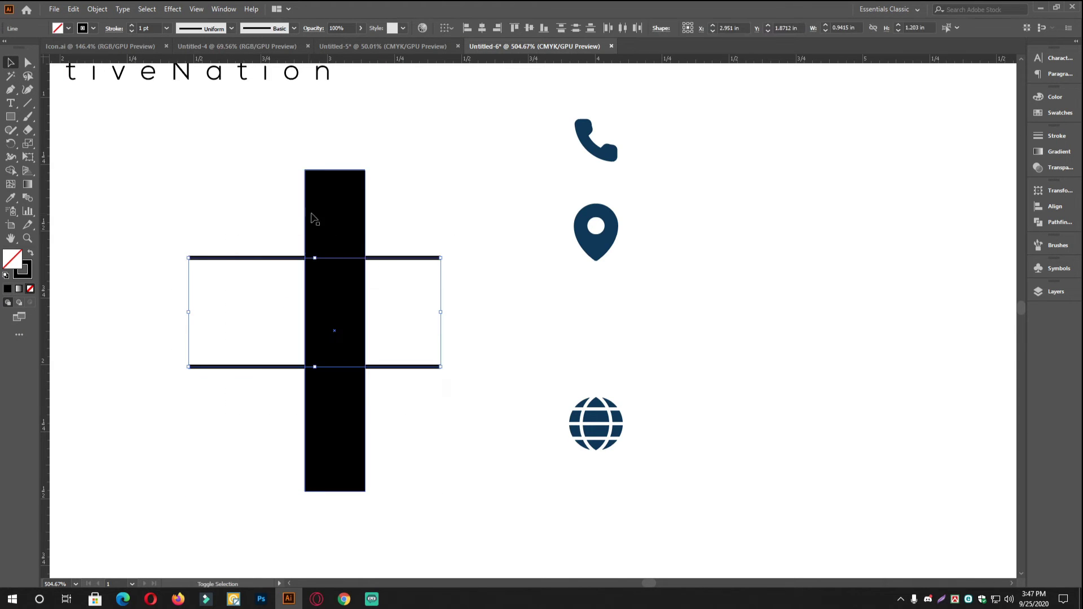
key("ctrl+g")
left_click(436, 446)
Align the line group and the black rectangle on their horizontal and vertical centres
left_click_drag(437, 450, 170, 219)
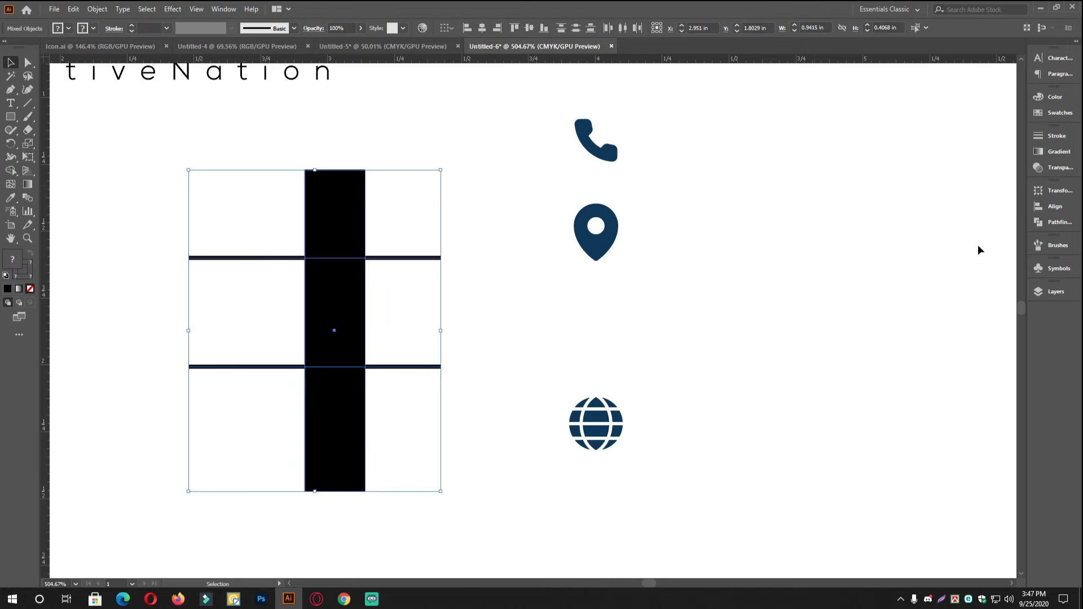
left_click(1053, 207)
left_click(931, 216)
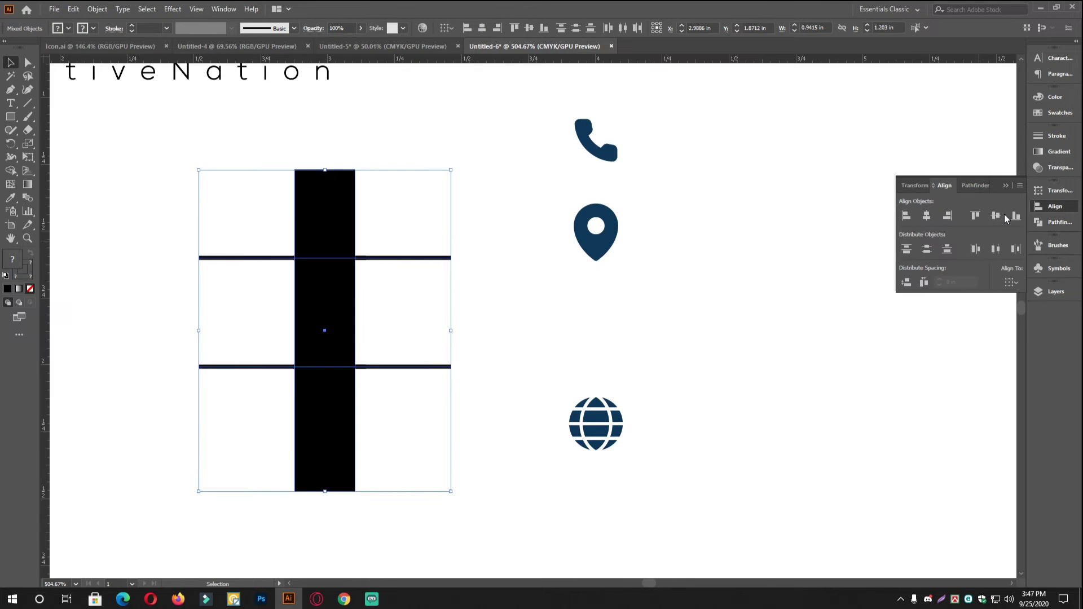
left_click(997, 216)
left_click(743, 320)
Move the group of two horizontal lines higher on the black rectangle
key("ctrl+space")
left_click_drag(320, 331, 344, 316)
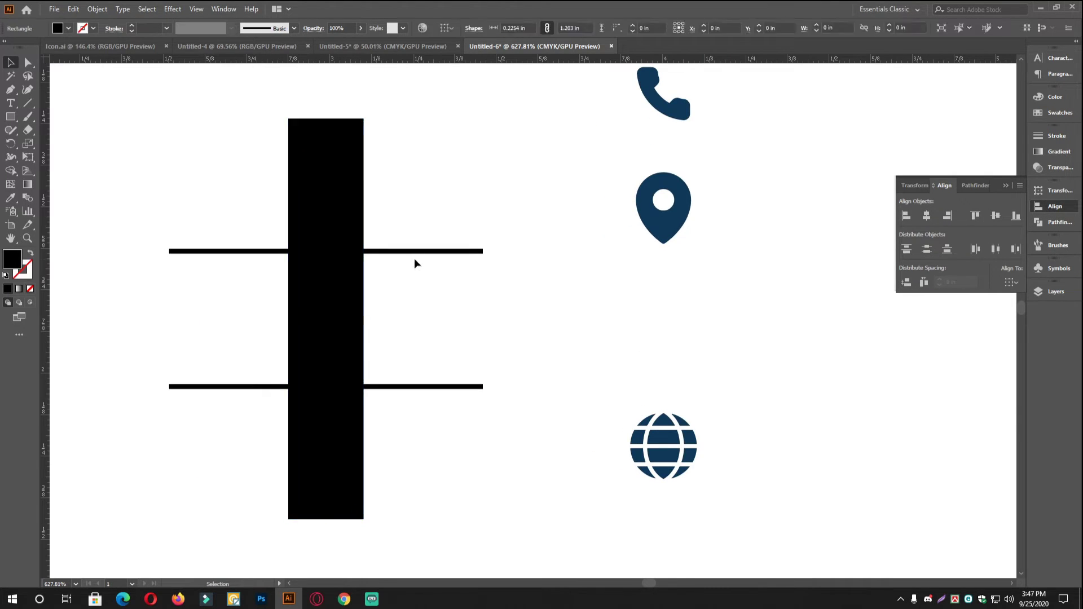
left_click_drag(520, 442, 171, 225)
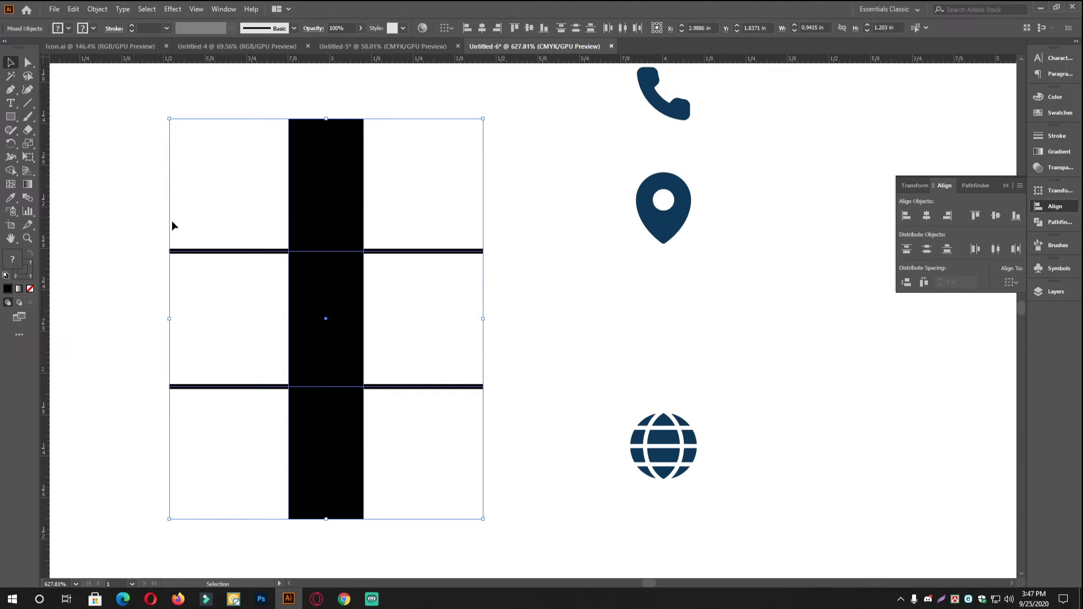
left_click(401, 333)
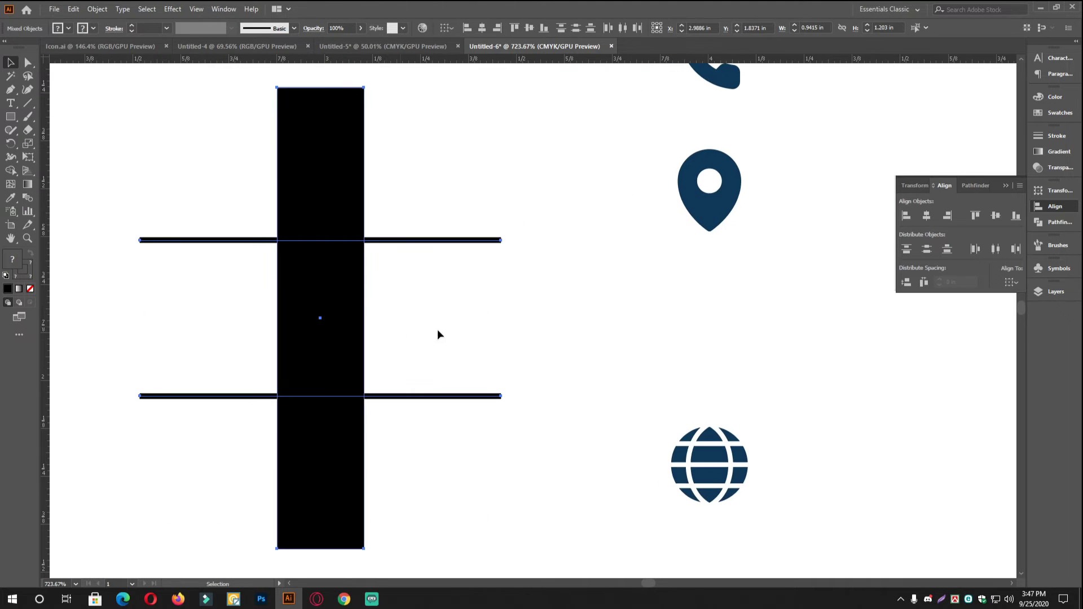
left_click(469, 337)
key("space")
left_click_drag(468, 337, 476, 367)
left_click_drag(421, 270, 413, 210)
left_click(525, 374)
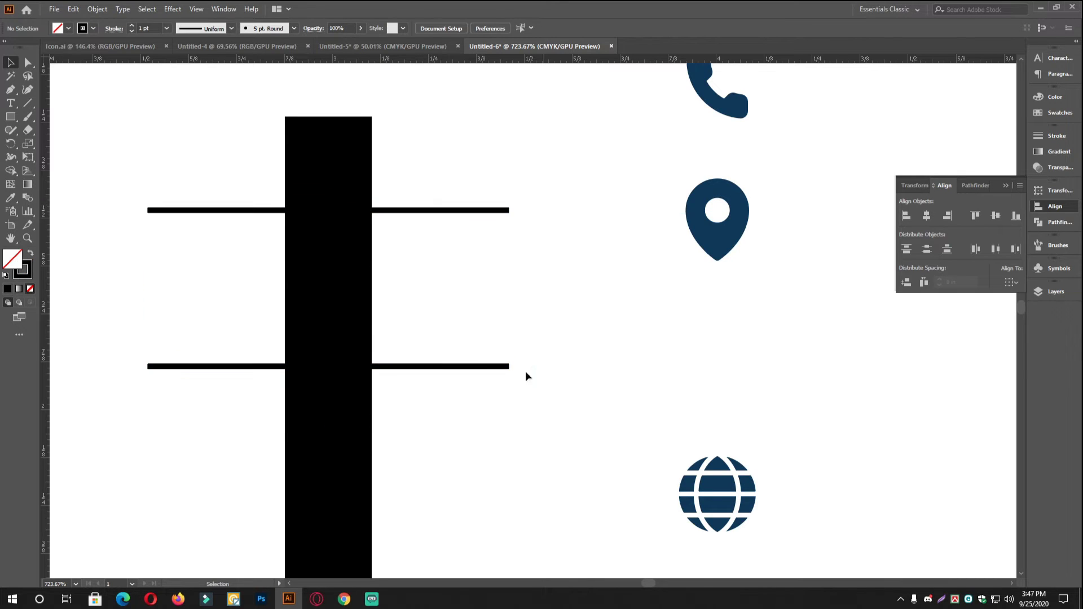
Ungroup the two horizontal lines and move the lower one closer to the upper one
right_click(440, 370)
left_click(474, 462)
left_click(415, 393)
left_click_drag(417, 367, 418, 295)
left_click_drag(414, 286, 416, 291)
left_click_drag(541, 346, 461, 185)
Shorten the black rectangle from its lower edge to a height of about 0.67 in
left_click_drag(466, 445, 487, 348)
left_click(314, 402)
left_click_drag(352, 482, 364, 274)
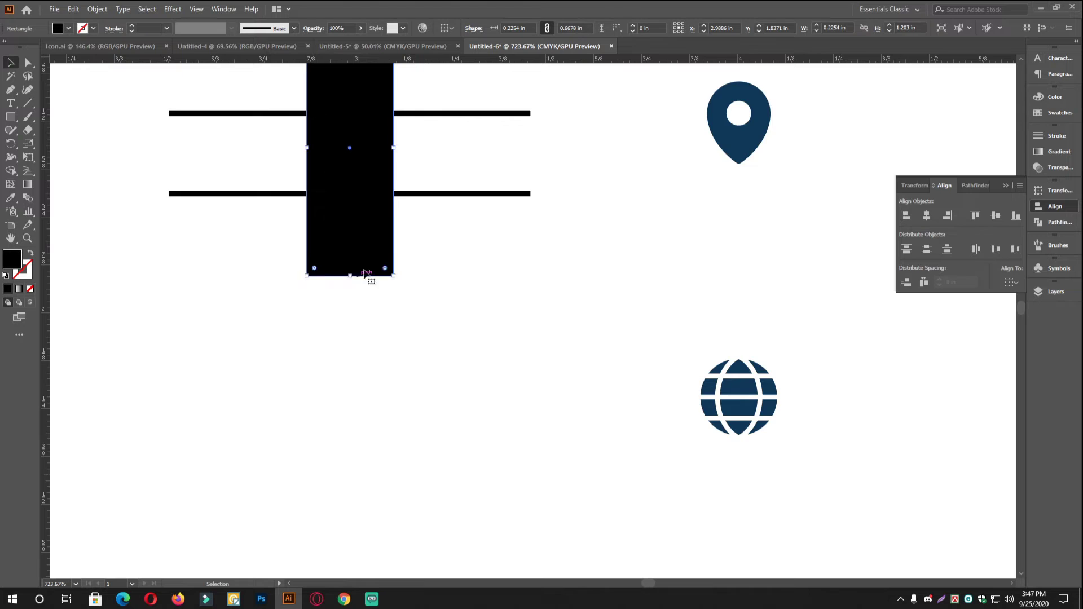
Try making a clipping mask from the black rectangle and the two lines, and undo it
scroll(433, 459, "up", 3)
left_click_drag(454, 521, 201, 233)
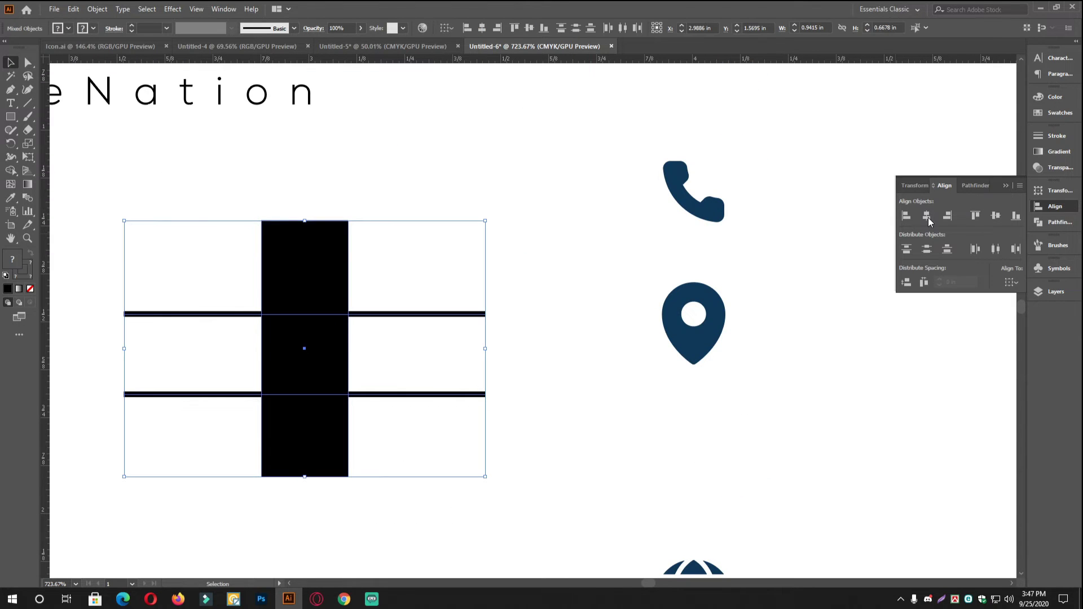
right_click(445, 317)
left_click(507, 414)
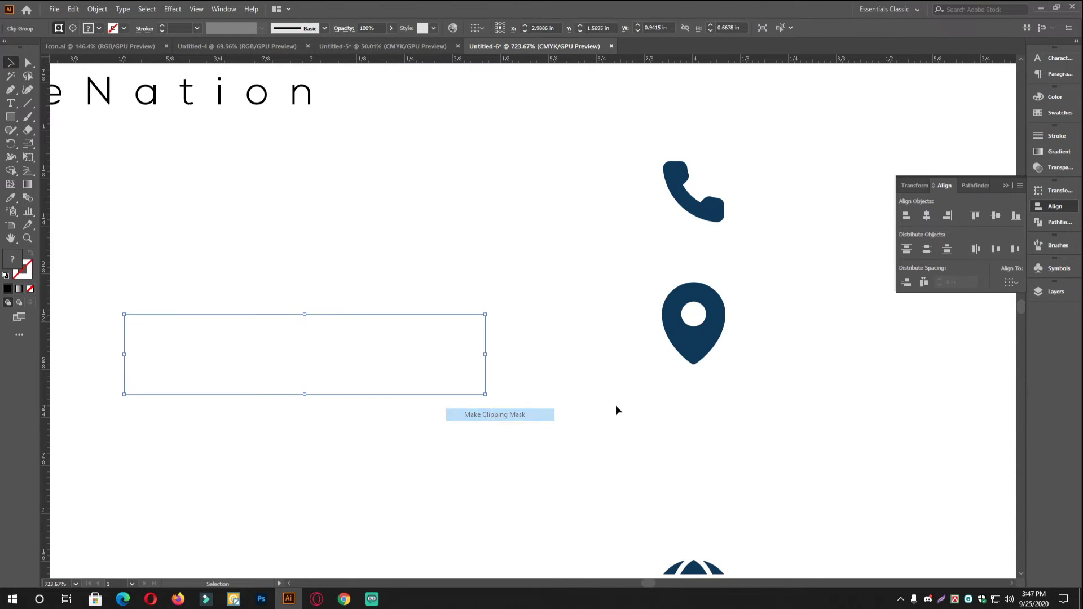
key("ctrl+z")
left_click(510, 463)
right_click(413, 252)
left_click(463, 355)
Try distributing and aligning the rectangle and both lines by their vertical centres, undoing each attempt
left_click_drag(502, 515, 242, 189)
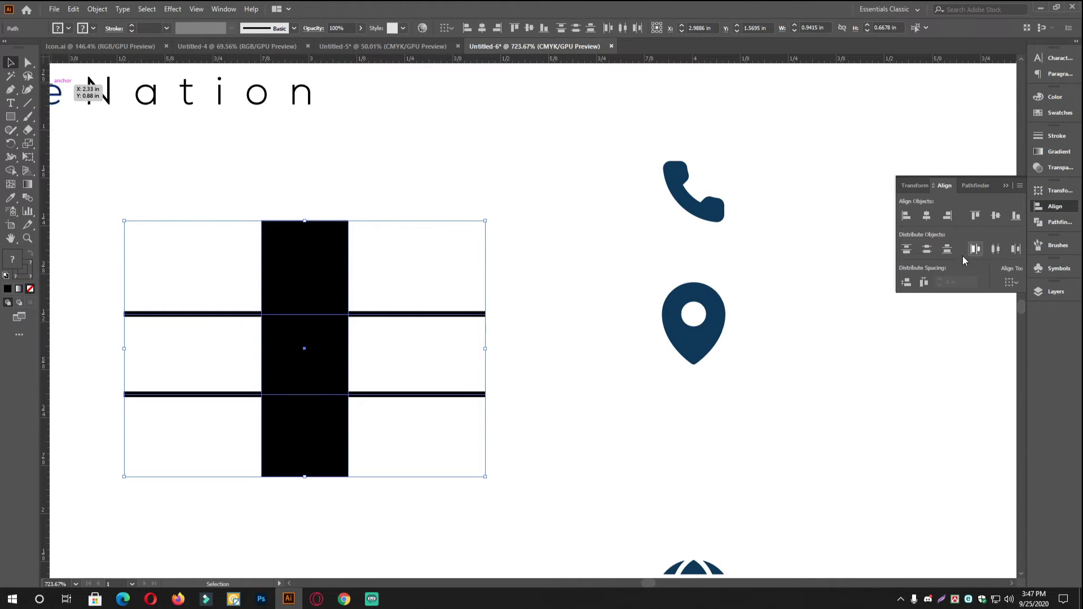
left_click(926, 252)
left_click(444, 353)
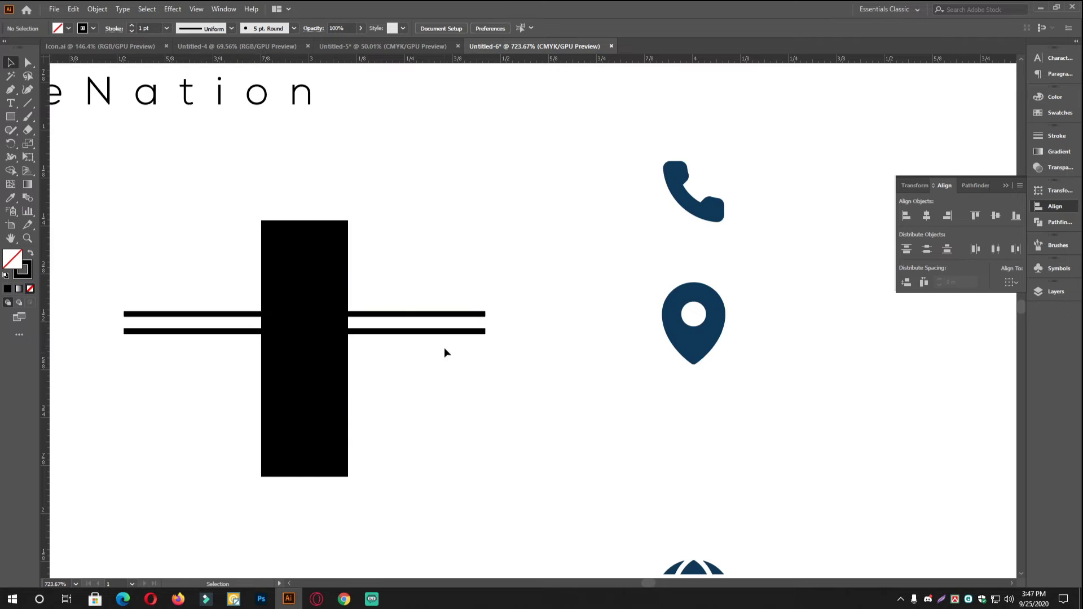
key("ctrl+z")
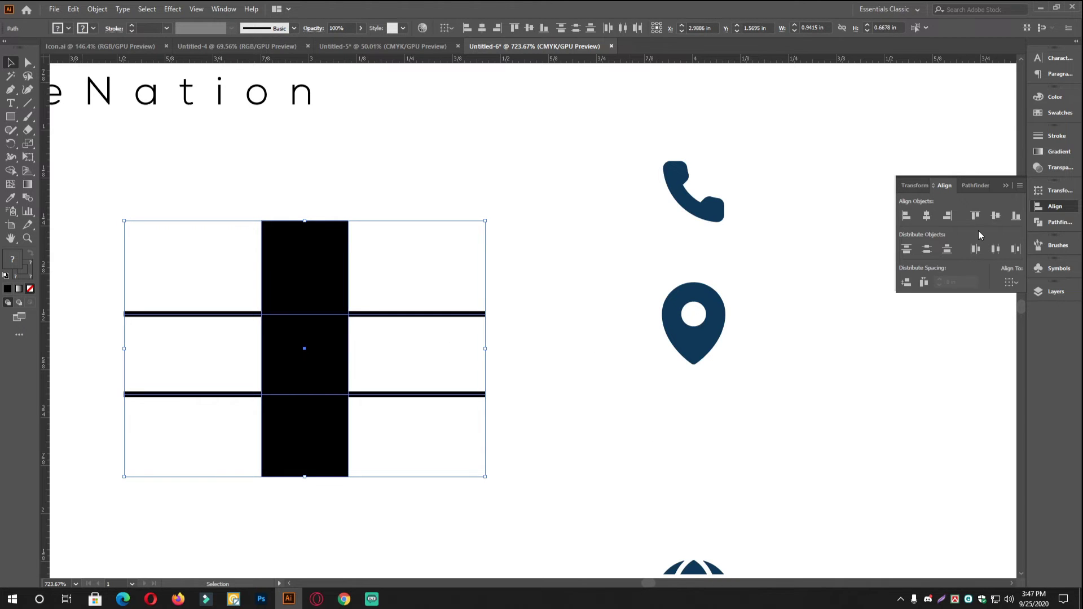
left_click(997, 216)
key("ctrl+z")
Delete the two horizontal lines and keep only the black rectangle
left_click(558, 386)
key("a")
scroll(406, 363, "up", 1)
left_click_drag(564, 438, 464, 290)
key("v")
left_click(443, 241)
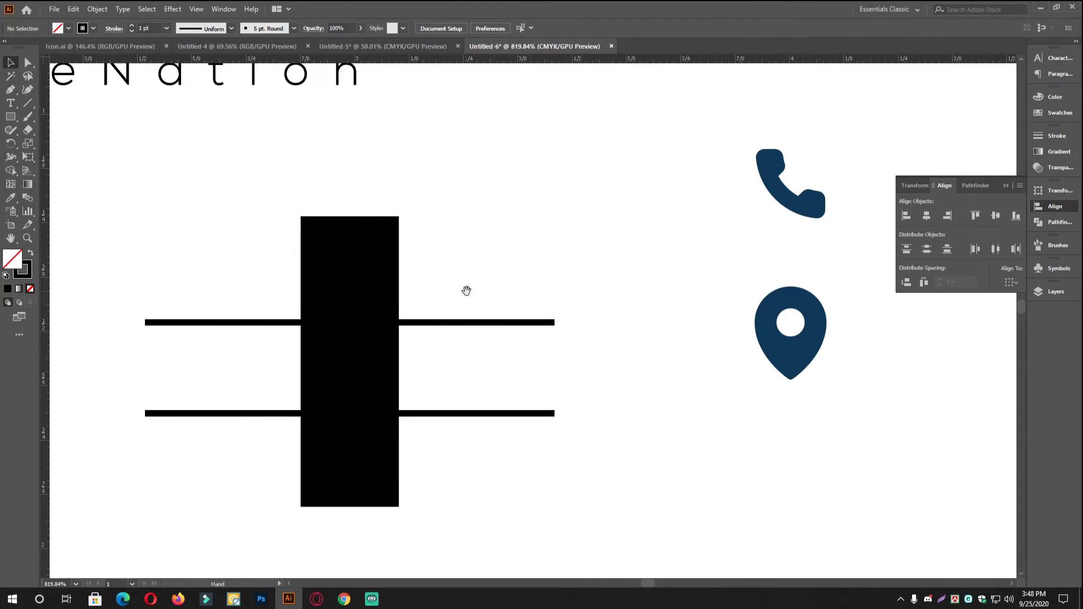
left_click_drag(506, 447, 482, 292)
key("Delete")
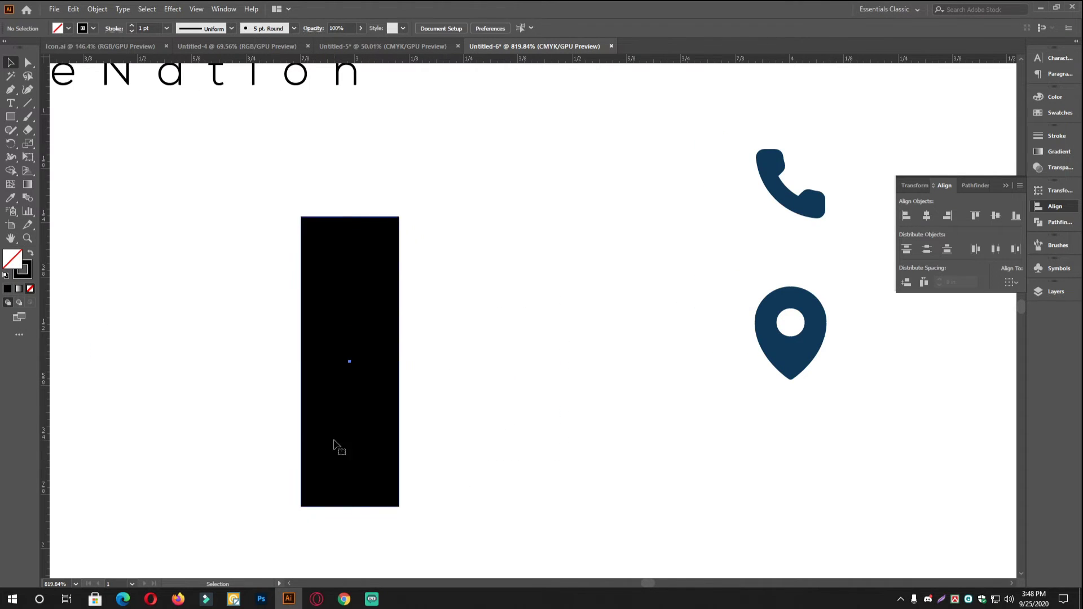
Shorten the black rectangle to about 0.22 in high and stack two copies directly beneath it
left_click(333, 446)
left_click_drag(346, 509, 372, 311)
left_click_drag(380, 273, 355, 360)
key("ctrl+d")
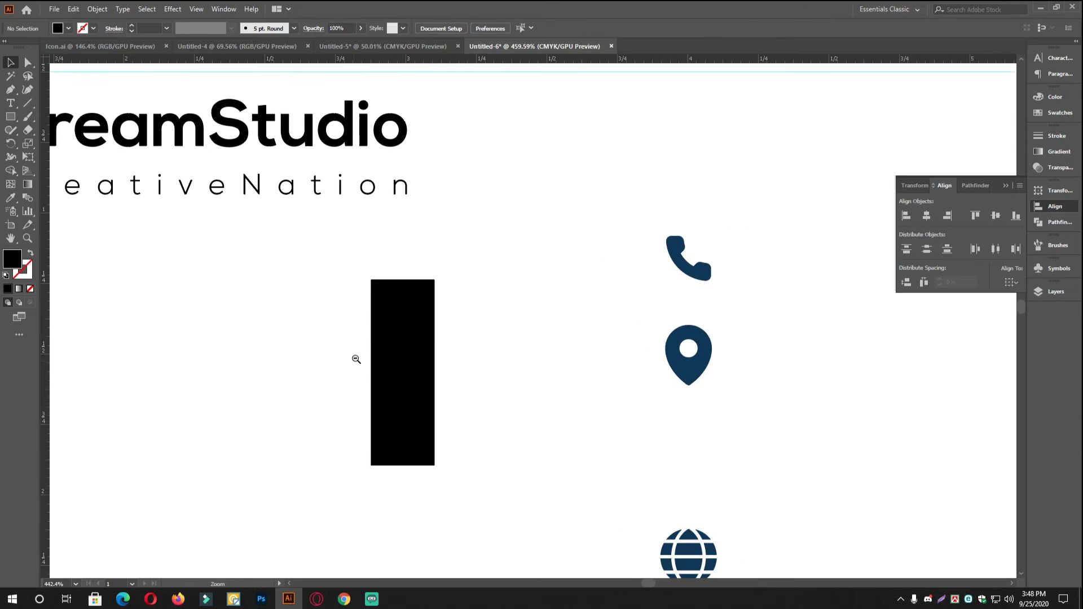
left_click(384, 358)
Fill the uppermost black square with the dark green sampled from the logo diamond
left_click_drag(551, 333, 457, 311)
left_click_drag(440, 304, 501, 335)
left_click(472, 361)
left_click(529, 353)
left_click(13, 200)
left_click(220, 210)
key("v")
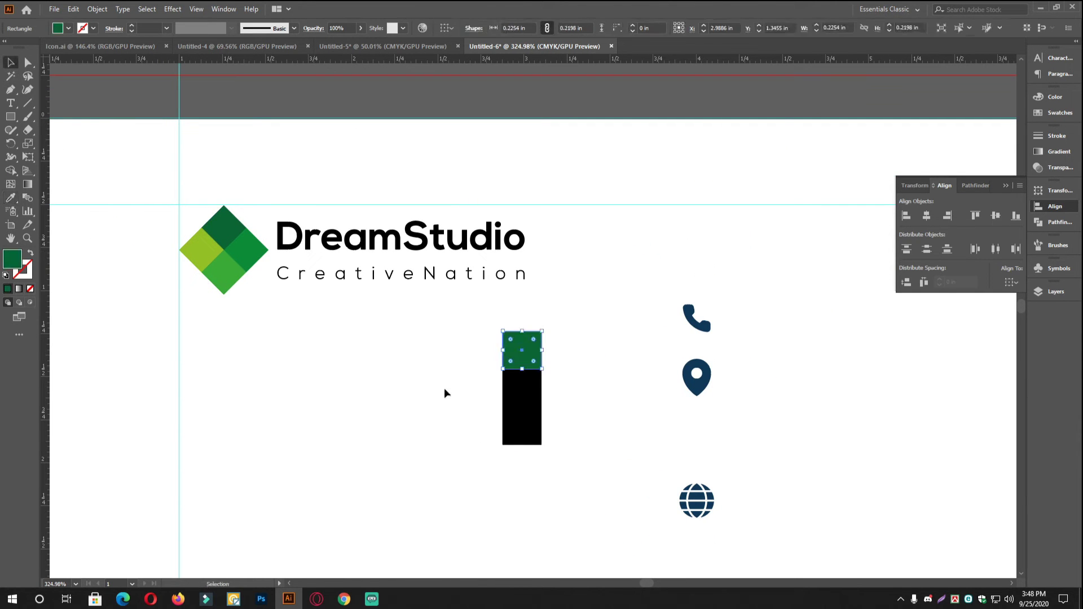
Fill the middle square with the logo's medium green and the lowest square with its lighter green
left_click(536, 394)
left_click(11, 198)
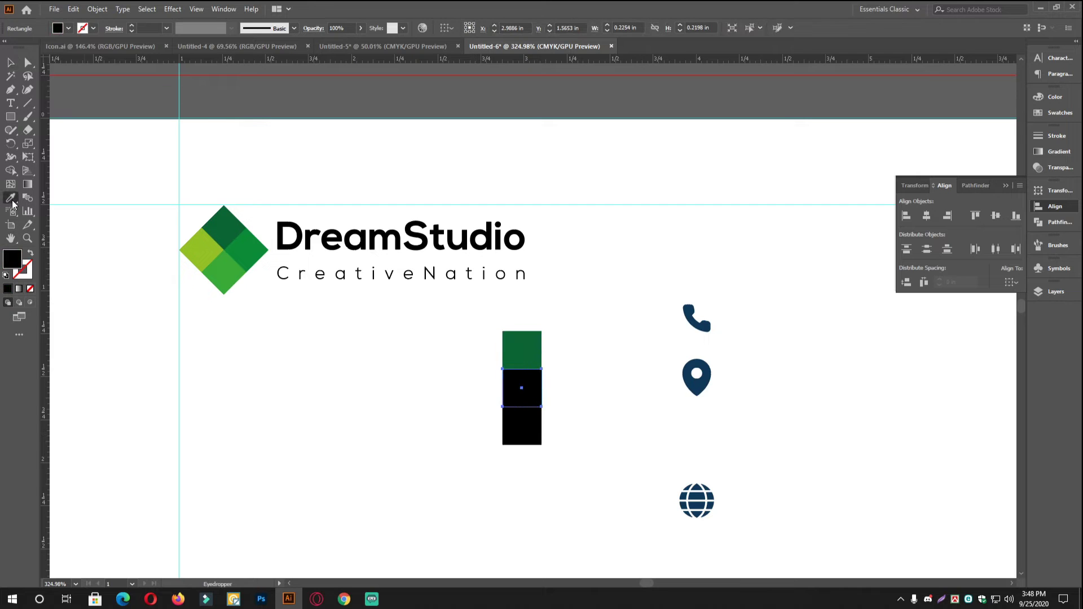
left_click(260, 242)
key("v")
left_click(536, 424)
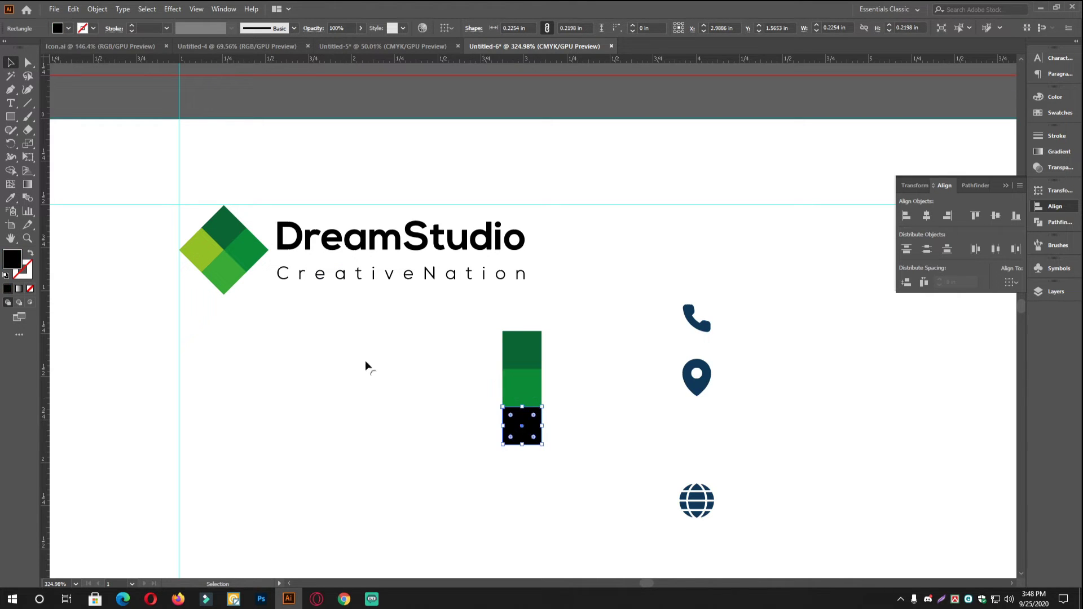
left_click(11, 198)
left_click(224, 279)
left_click(9, 63)
left_click(557, 403)
Move the globe icon up, closer to the location pin
left_click_drag(557, 402, 592, 414)
left_click_drag(524, 389, 438, 385)
left_click_drag(435, 384, 505, 405)
left_click_drag(750, 281, 670, 262)
left_click_drag(689, 350, 707, 272)
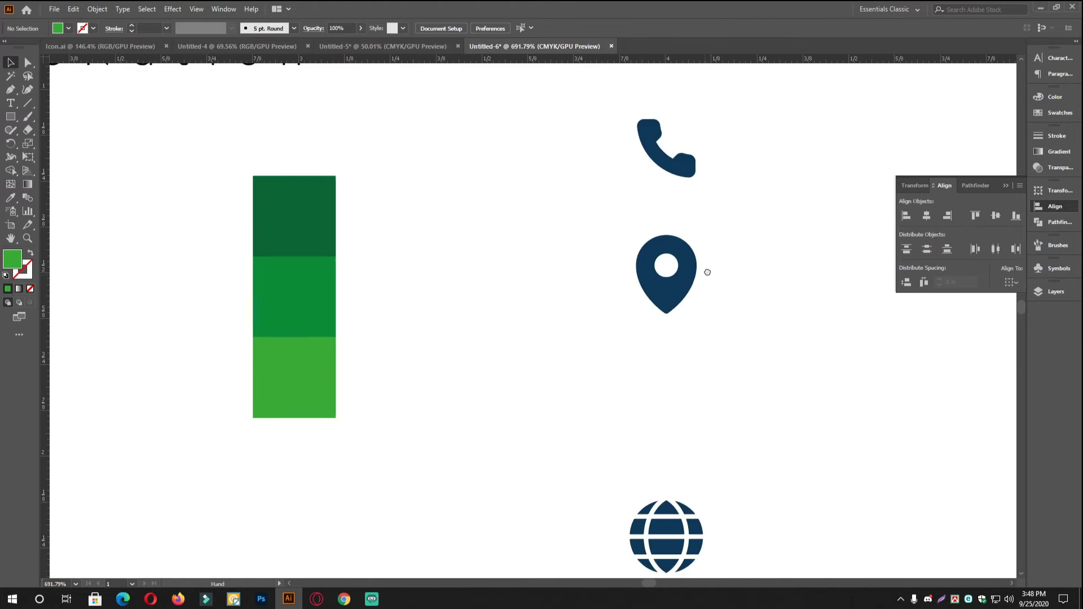
left_click_drag(704, 333, 692, 334)
left_click(691, 476, "shift")
left_click_drag(662, 510, 674, 395)
Scale down the phone, pin and globe icons and place them in front of the three green squares, one icon per square
left_click_drag(740, 405, 629, 133)
left_click_drag(691, 353, 700, 172)
left_click_drag(686, 105, 340, 195)
left_click_drag(245, 236, 410, 234)
left_click(529, 273)
left_click_drag(411, 233, 369, 273)
Try to recolour the grouped phone icon with the white of the page, and undo it
left_click(372, 265)
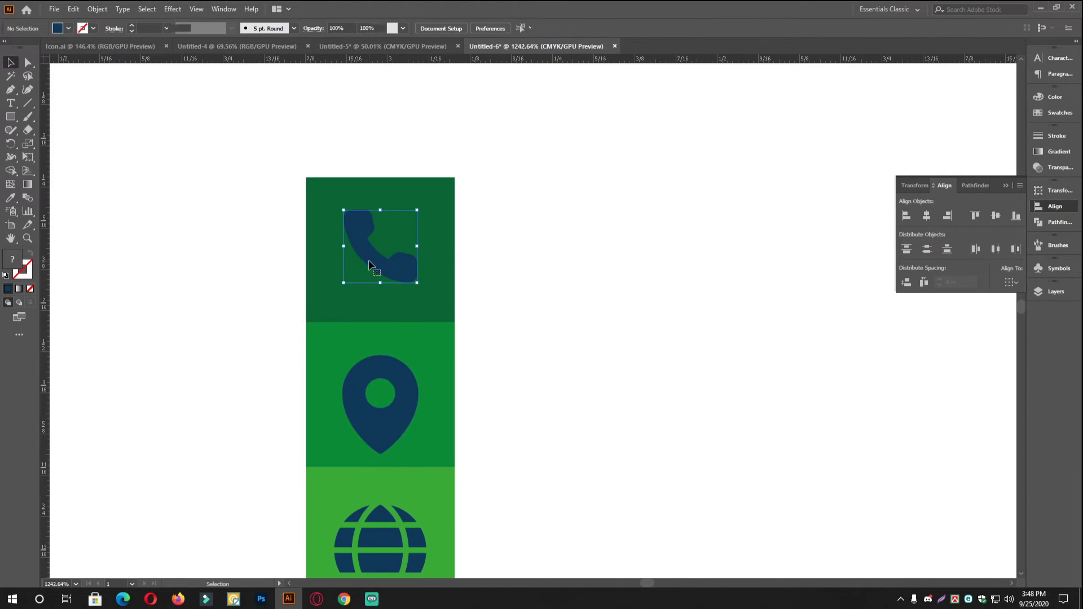
left_click(80, 199)
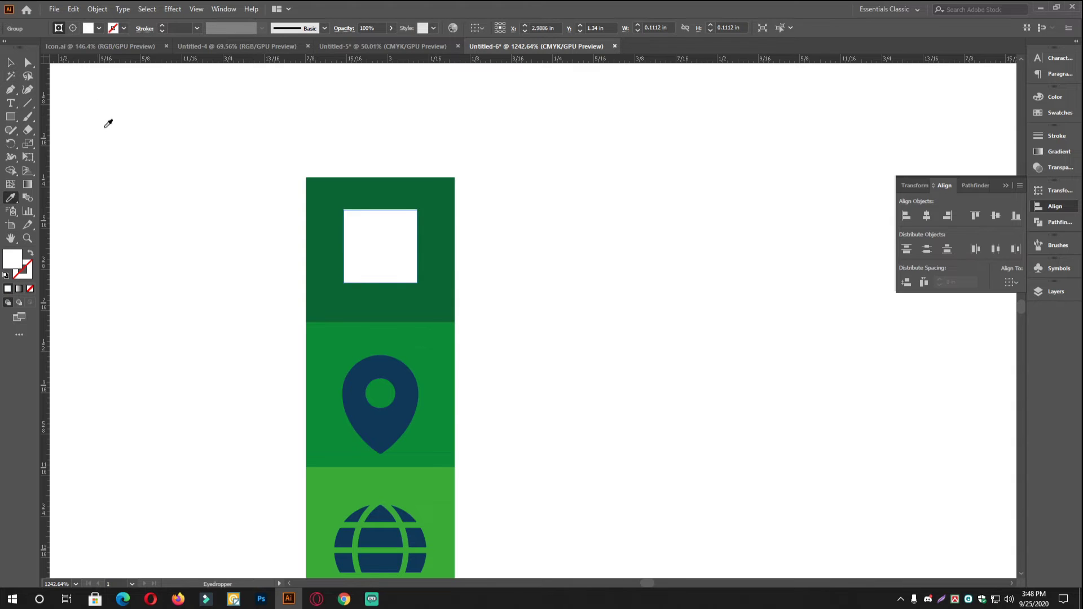
key("ctrl+z")
Ungroup the phone icon until its handset shape can be selected separately
right_click(310, 153)
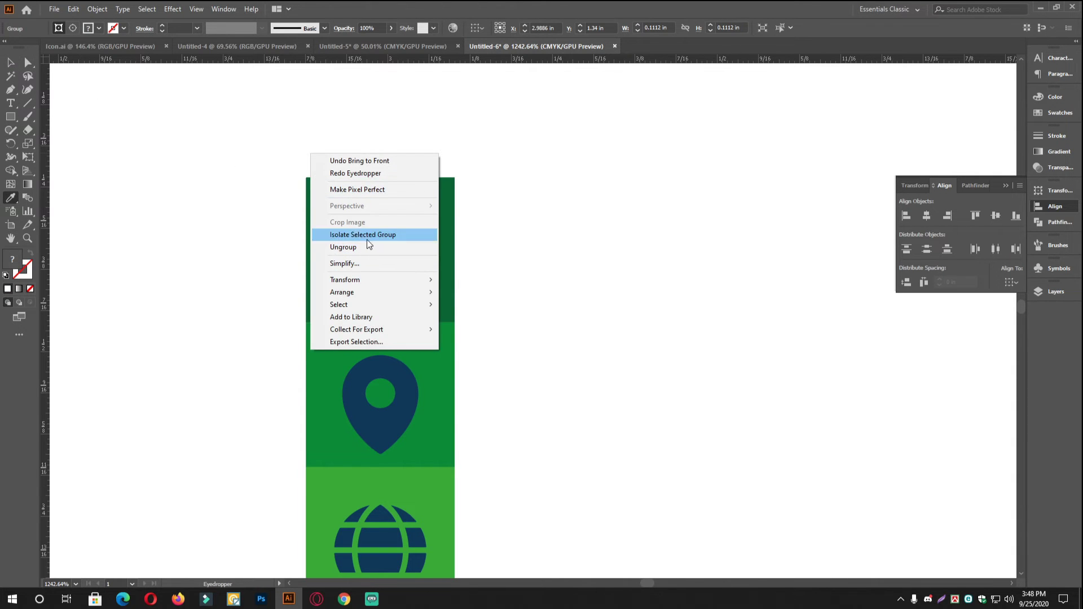
left_click(368, 247)
left_click(457, 245)
left_click_drag(399, 261, 474, 271)
key("ctrl+z")
right_click(344, 196)
left_click(390, 289)
left_click(468, 262)
left_click_drag(370, 264, 560, 294)
key("ctrl+z")
Recolour the phone handset and the location pin with white sampled from the page
left_click(10, 197)
left_click(221, 156)
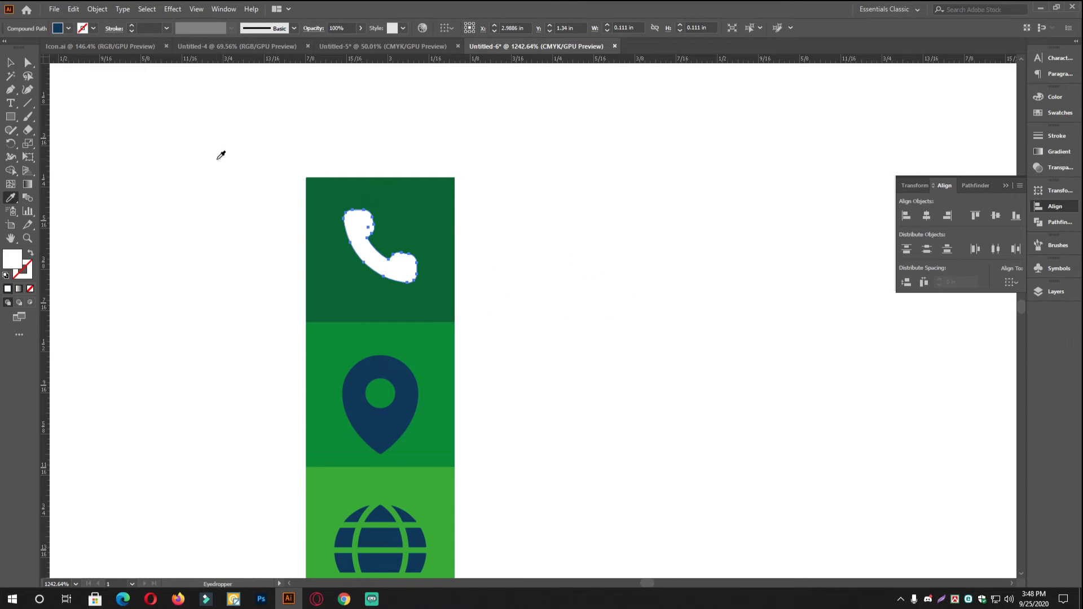
left_click(10, 63)
left_click_drag(362, 396, 346, 343)
left_click(346, 343)
left_click(10, 197)
left_click(227, 193)
Recolour the globe icon with white sampled from the page
left_click(10, 62)
left_click_drag(355, 459, 349, 343)
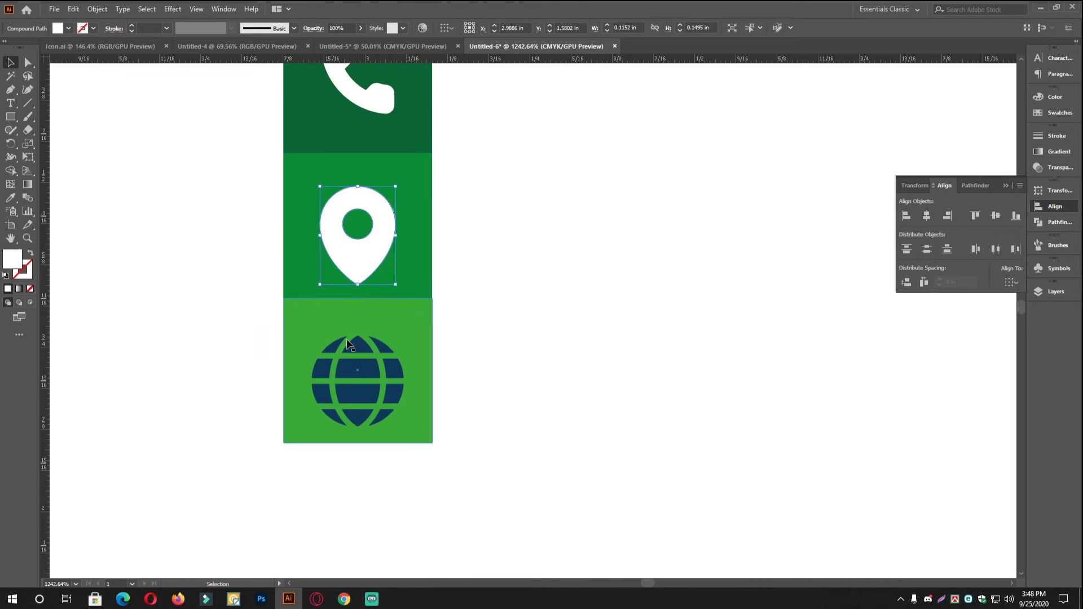
left_click(347, 342)
left_click(9, 200)
left_click(136, 163)
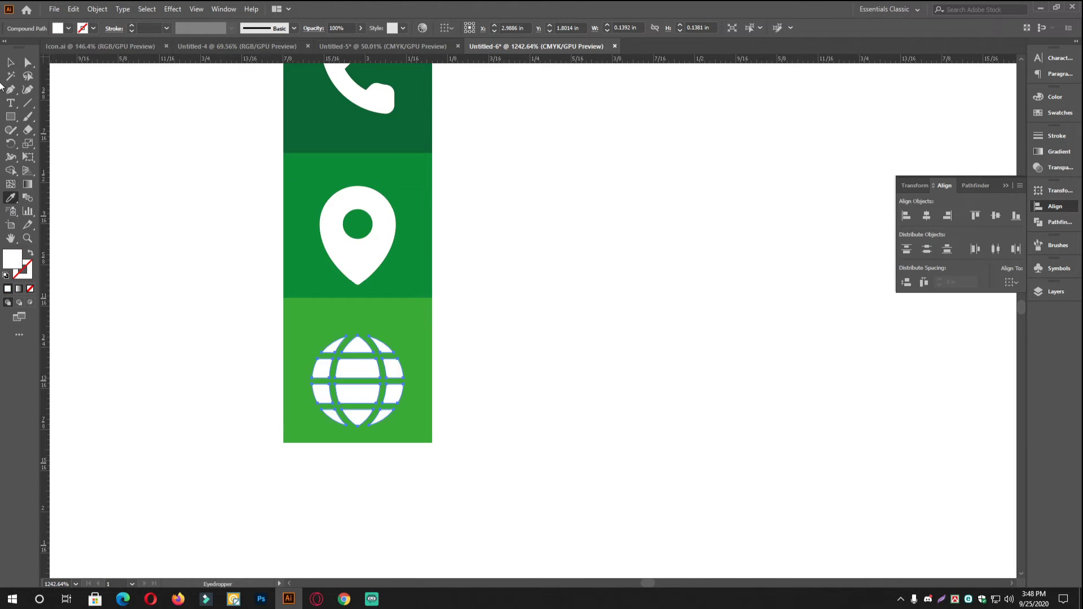
left_click(11, 62)
Nudge the phone icon slightly down in its dark green square
scroll(170, 231, "up", 2)
left_click(347, 220)
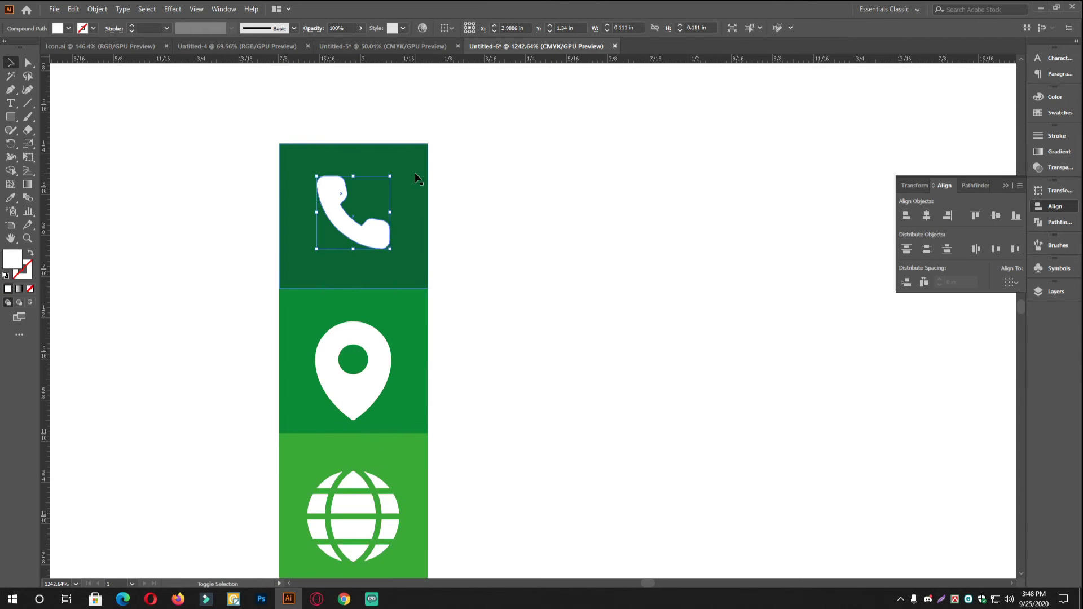
key("Down")
key("Down")
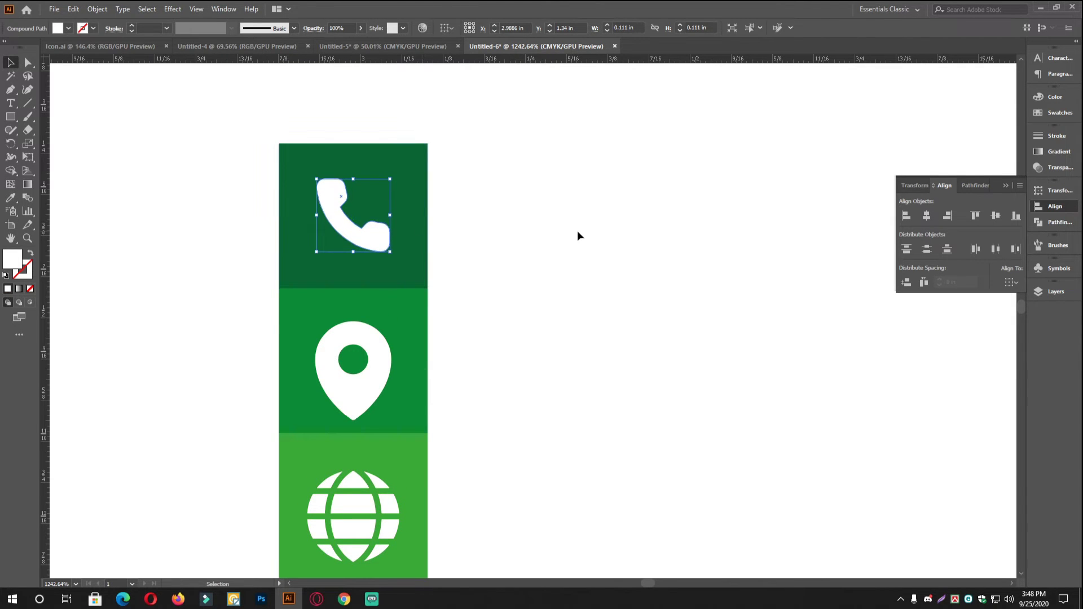
left_click(577, 236)
Nudge the location pin up to centre it in the middle square
left_click(350, 410)
key("Up")
key("Up")
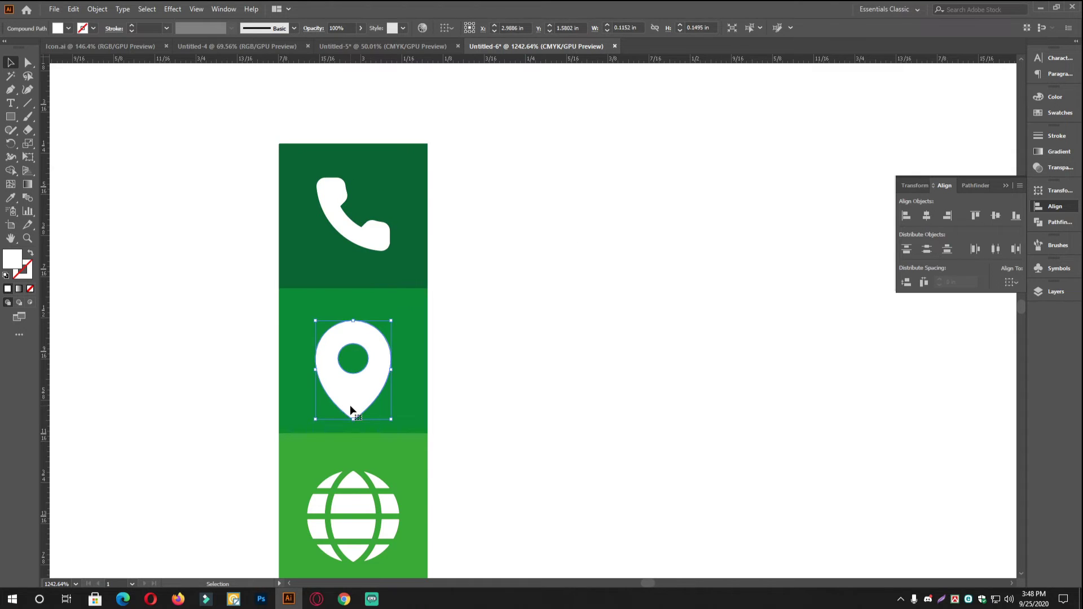
key("Up")
key("Up")
key("Up")
key("Up")
key("Up")
key("space")
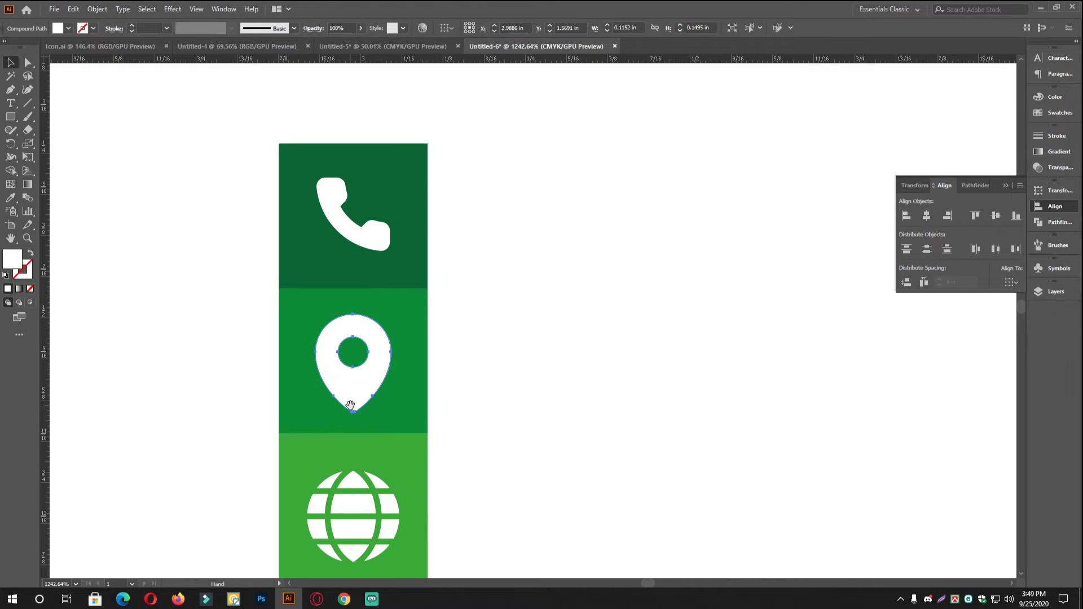
Nudge the globe icon up to centre it in the lowest square
left_click_drag(399, 412, 367, 342)
left_click(332, 427)
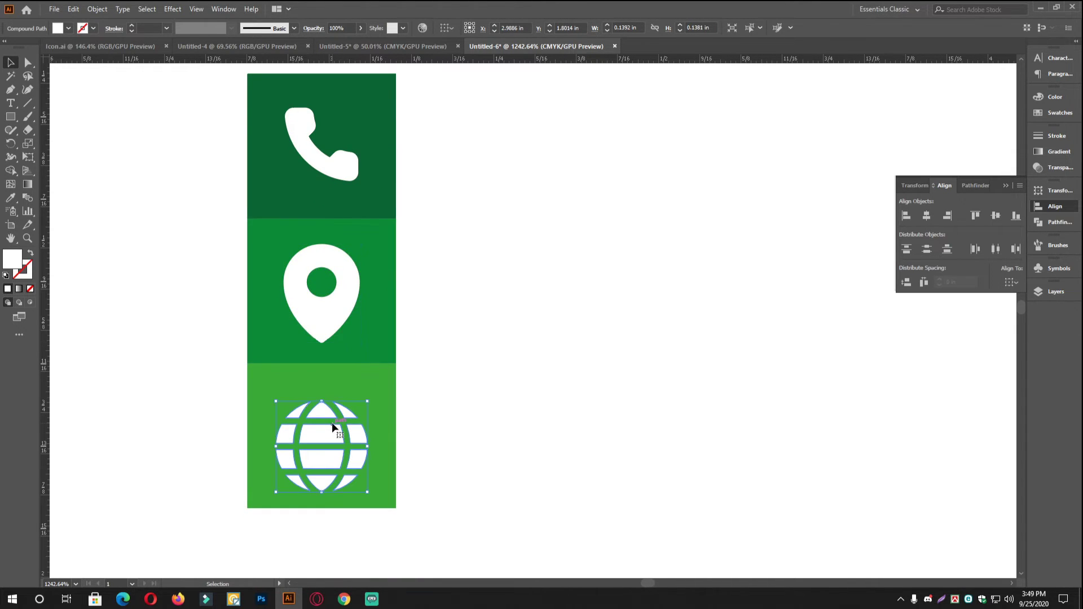
key("Up")
left_click(512, 489)
Move the whole green icon block to the page corner where the top and right margin guides meet
key("ctrl+space")
left_click_drag(512, 488, 440, 433)
left_click_drag(494, 463, 338, 280)
left_click(361, 350)
key("ctrl+space")
left_click_drag(364, 356, 449, 377)
key("space")
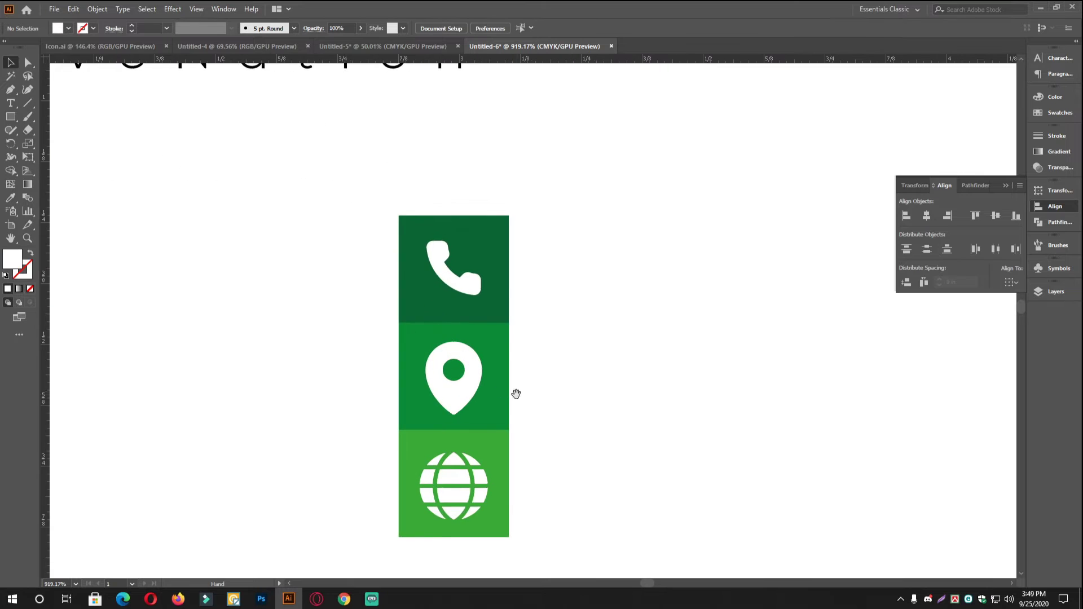
left_click_drag(515, 394, 456, 366)
left_click_drag(545, 546, 292, 152)
left_click(581, 321)
scroll(406, 314, "down", 8)
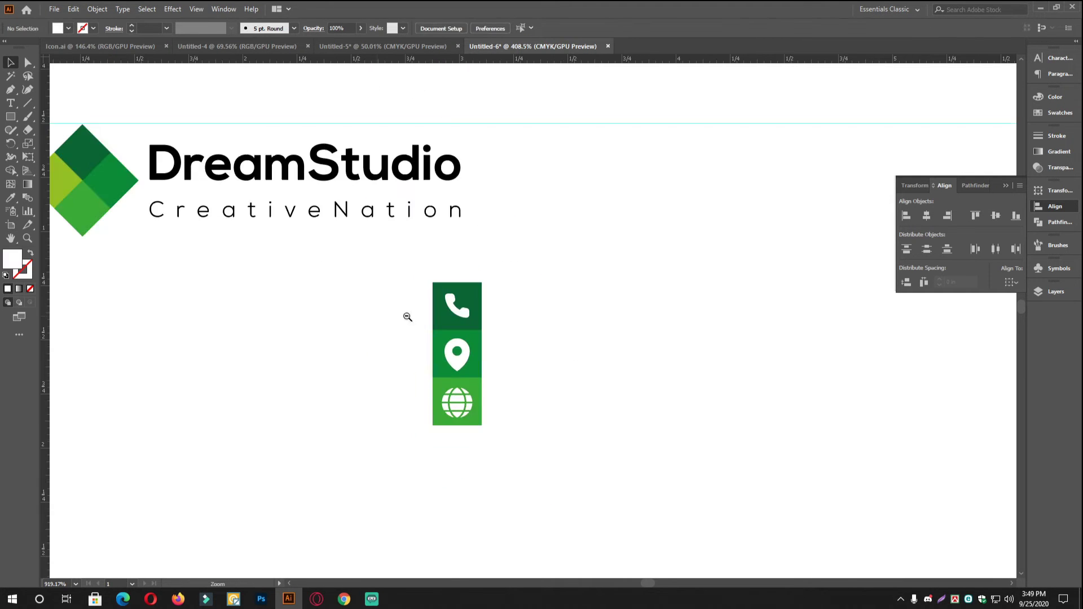
left_click_drag(285, 351, 709, 272)
scroll(628, 327, "up", 6)
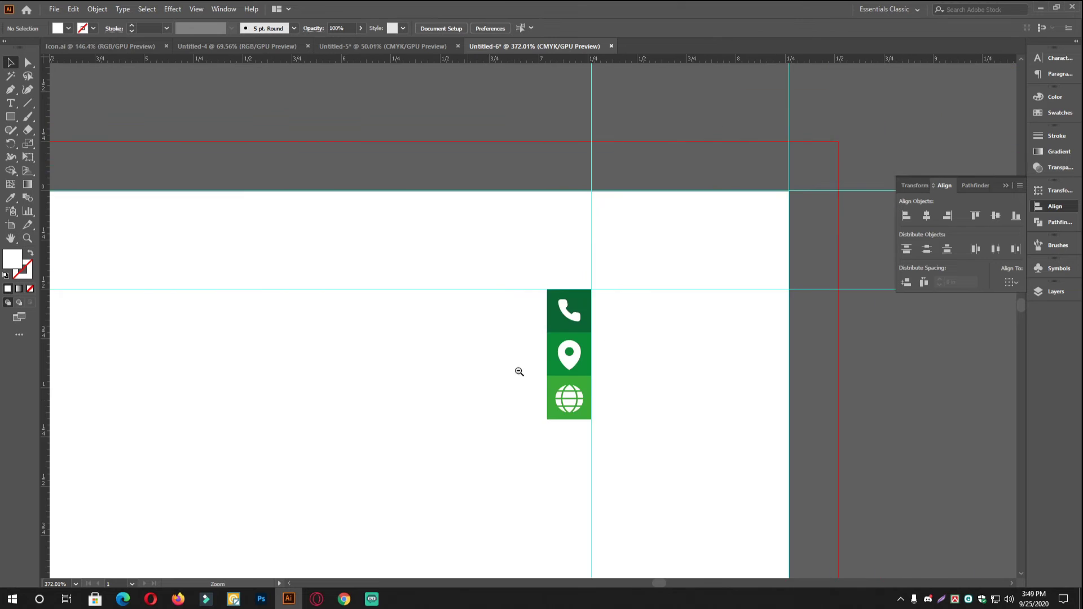
Add a 12 pt Nexa Light text line beside the phone icon and set its tracking to 0
left_click_drag(469, 350, 484, 381)
left_click(10, 104)
left_click(389, 336)
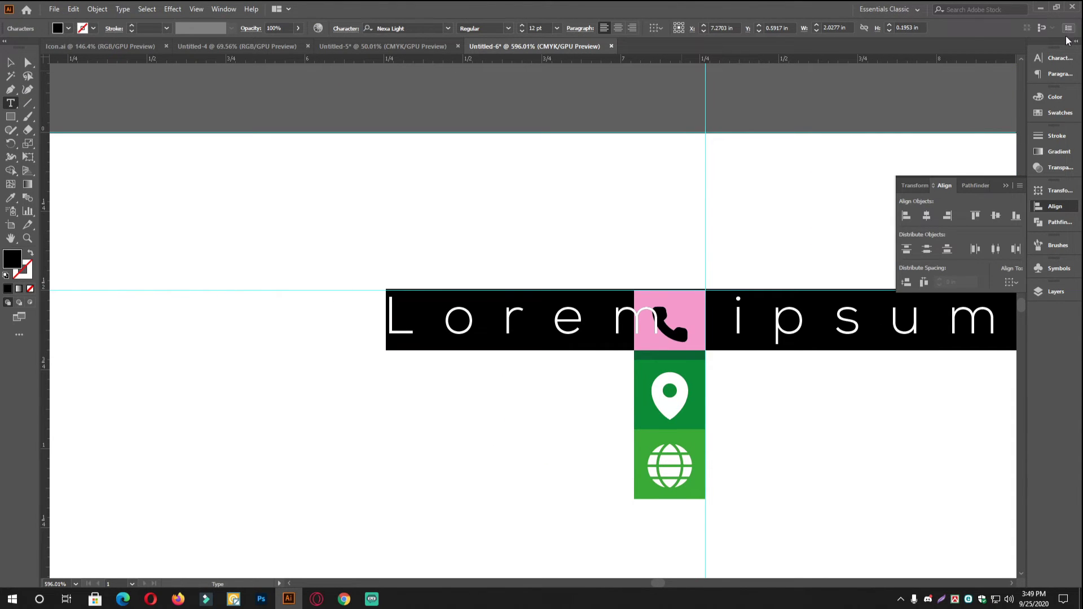
left_click(1050, 58)
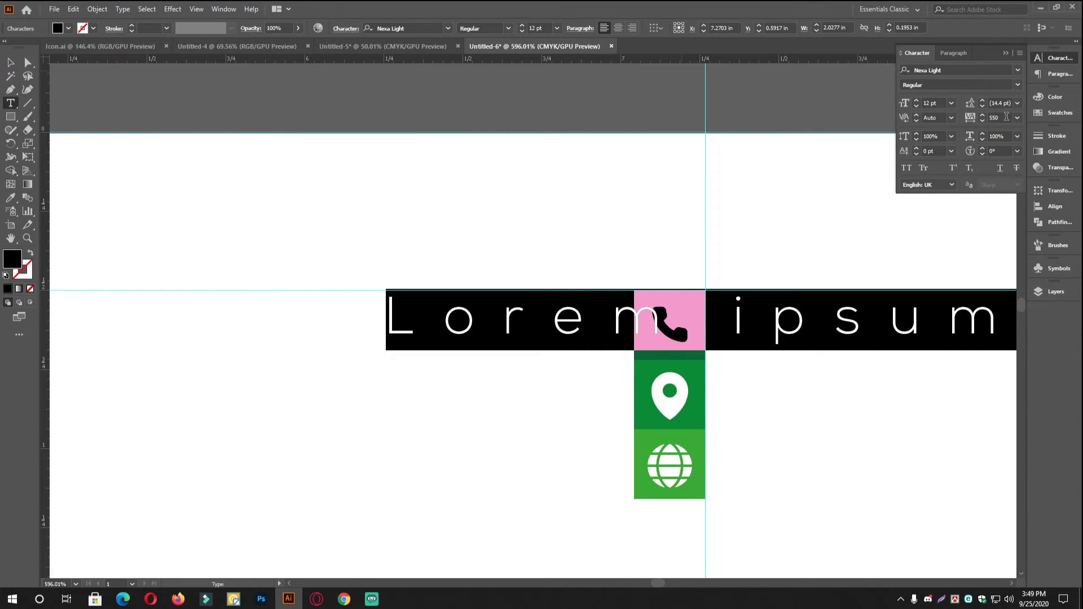
left_click(1017, 118)
left_click(1033, 207)
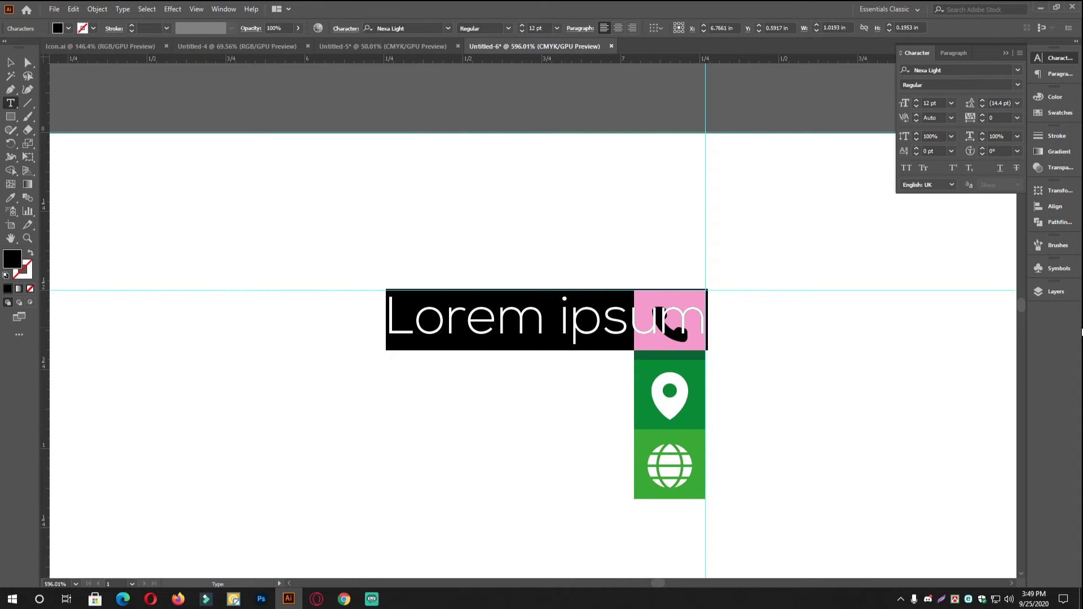
Replace the placeholder text beside the phone icon with a sample phone number
type("+09")
key("BackSpace")
type("00")
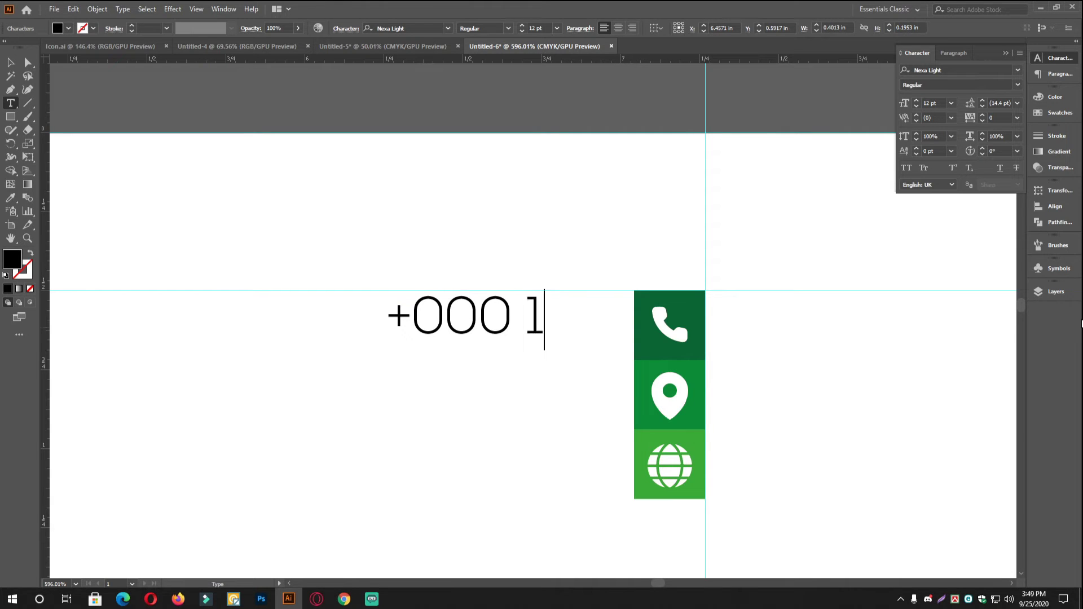
type(" 123 4567")
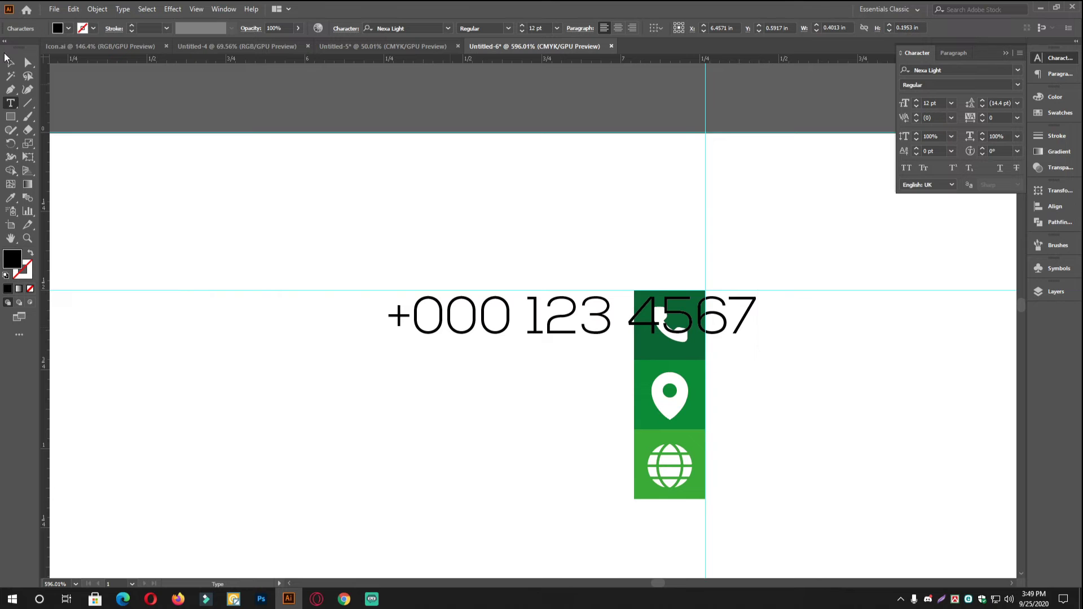
Move the phone number line clear of the green icon block and set its font size to 8 pt
left_click(11, 63)
left_click_drag(541, 311, 395, 311)
left_click(916, 106)
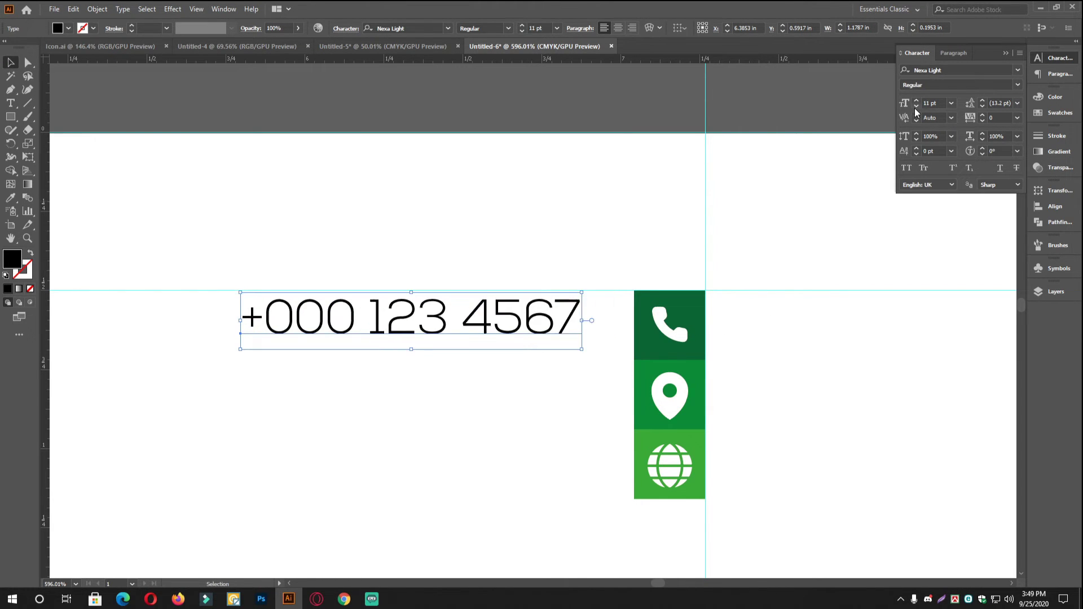
left_click(916, 107)
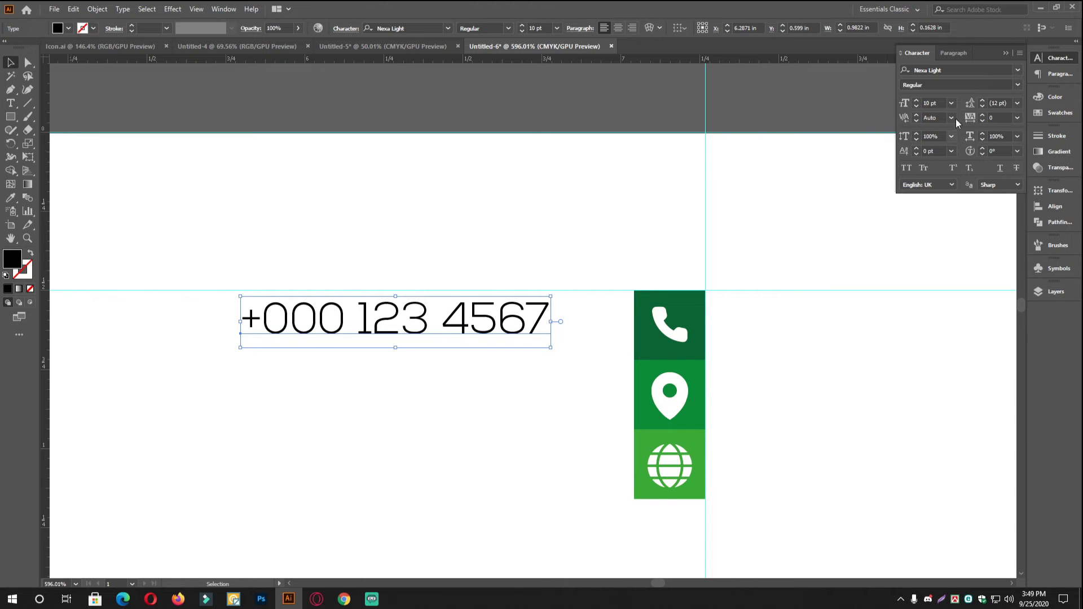
left_click(916, 107)
left_click(916, 107)
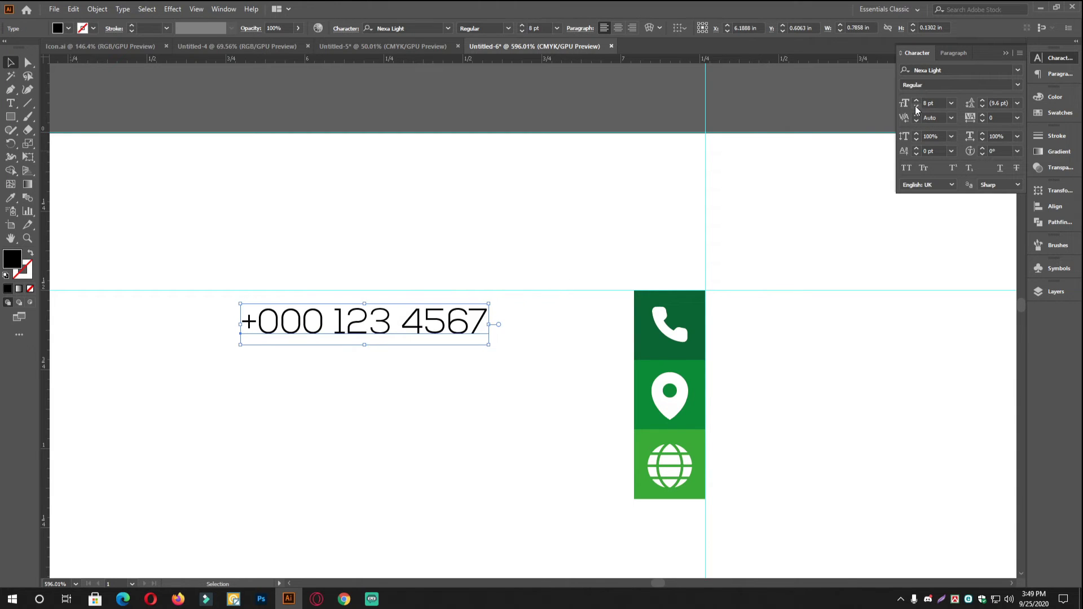
Enlarge the green icon block proportionally, keeping its upper outer corner on the margin guides
left_click_drag(698, 291, 491, 254)
left_click_drag(662, 300, 781, 304)
left_click_drag(723, 321, 712, 296)
left_click(604, 378)
left_click_drag(596, 410, 581, 455)
left_click(500, 413)
Set the phone number line's font size to 10 pt
left_click(445, 257)
left_click(916, 101)
left_click(916, 101)
left_click(508, 217)
Repeat the phone number on a second line within the same text object
scroll(478, 241, "up", 1)
left_click(465, 246)
double_click(436, 257)
left_click(440, 261)
key("ctrl+a")
key("ctrl+c")
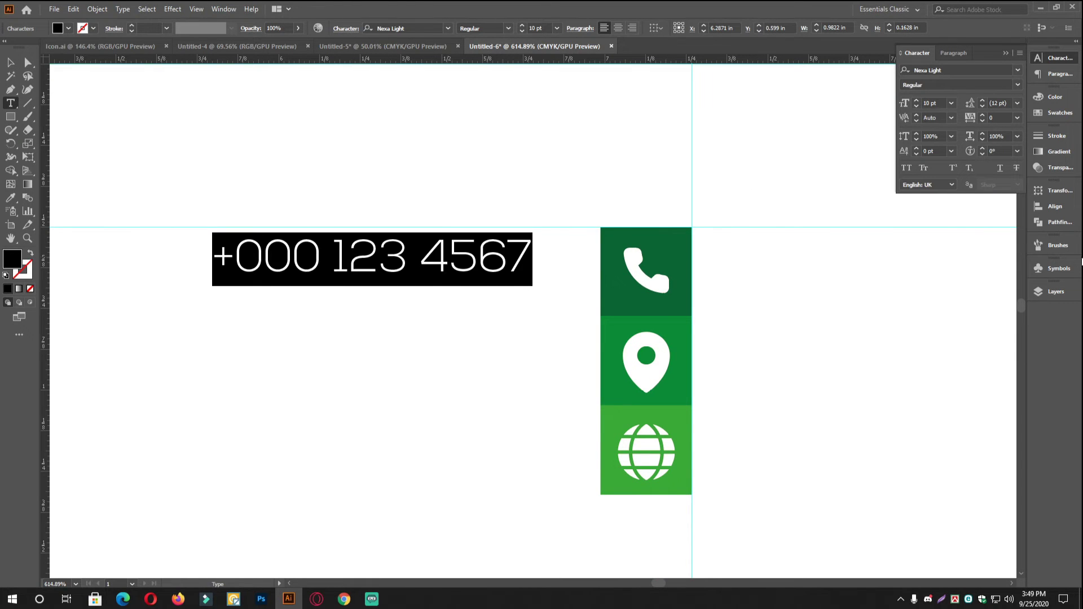
key("Right")
key("Return")
key("ctrl+v")
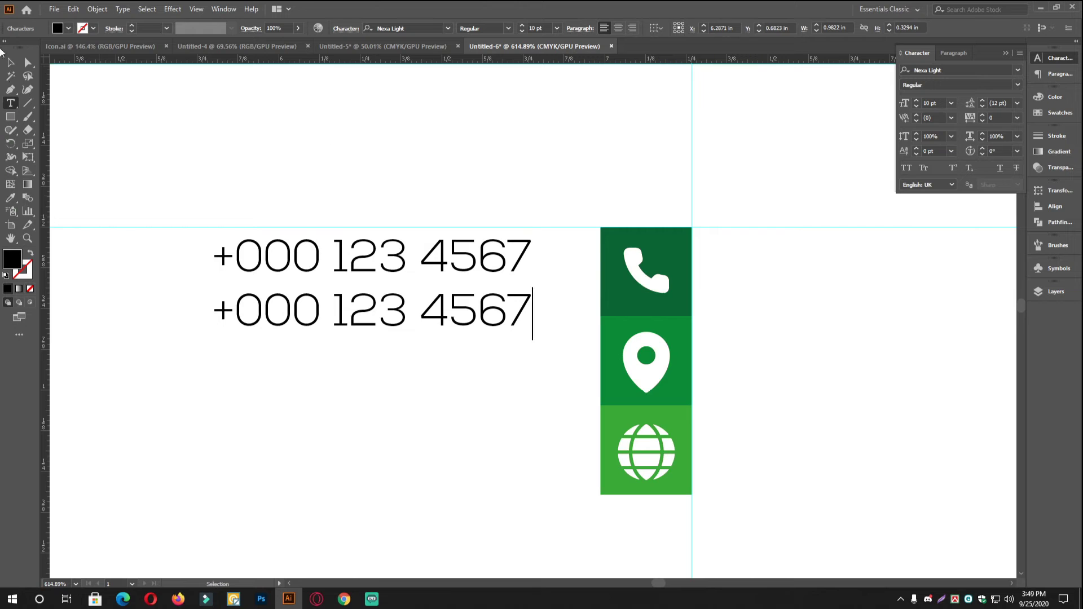
Set the font size of the two phone number lines to 8 pt
left_click(10, 62)
left_click(916, 106)
left_click(916, 106)
left_click(916, 106)
left_click(916, 106)
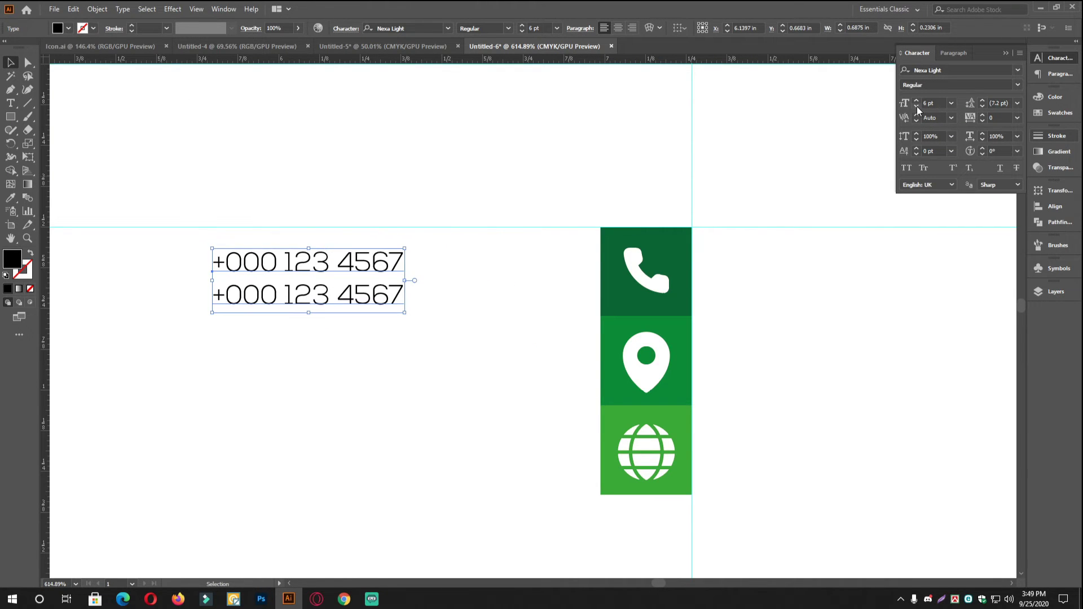
left_click(917, 100)
left_click(918, 100)
Scale the green icon block up further from the margin guide corner to suit the two-line contact text
left_click_drag(739, 271, 576, 334)
left_click_drag(666, 361, 700, 317)
mouse_move(734, 302)
left_mouse_down()
mouse_move(583, 281)
mouse_move(739, 309)
left_mouse_up()
left_click(657, 370)
left_click(651, 354)
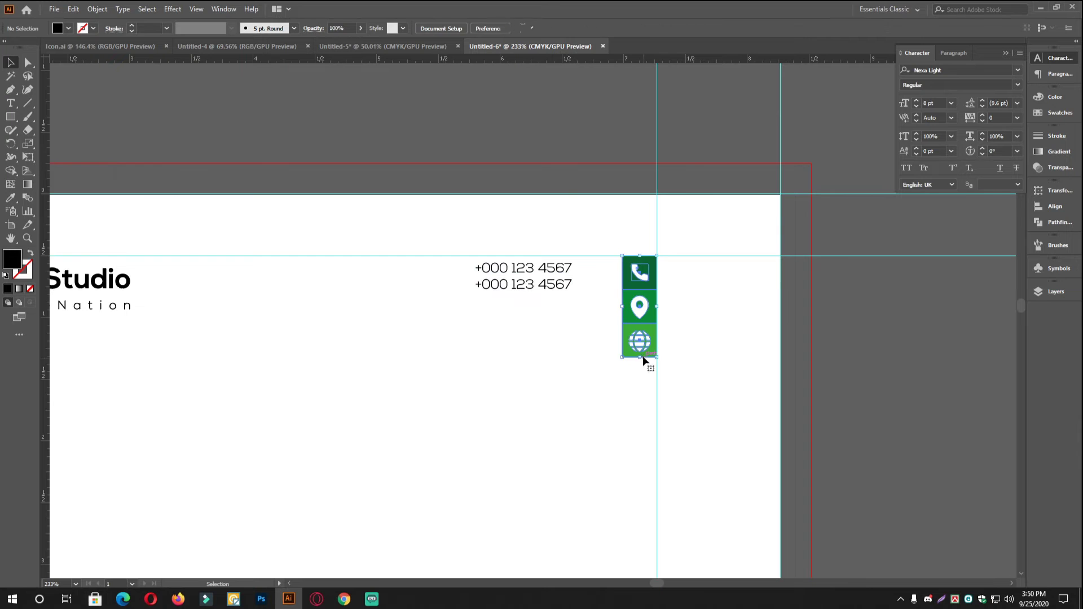
left_click_drag(623, 359, 614, 381)
left_click(645, 413)
left_click_drag(647, 413, 623, 361)
key("ctrl+semicolon")
Move the two phone lines close to the phone icon square and set their font size to 9 pt
left_click(472, 317)
left_click_drag(475, 311, 580, 341)
left_click_drag(509, 334, 595, 333)
mouse_move(599, 333)
left_mouse_down()
mouse_move(554, 316)
mouse_move(589, 317)
left_mouse_up()
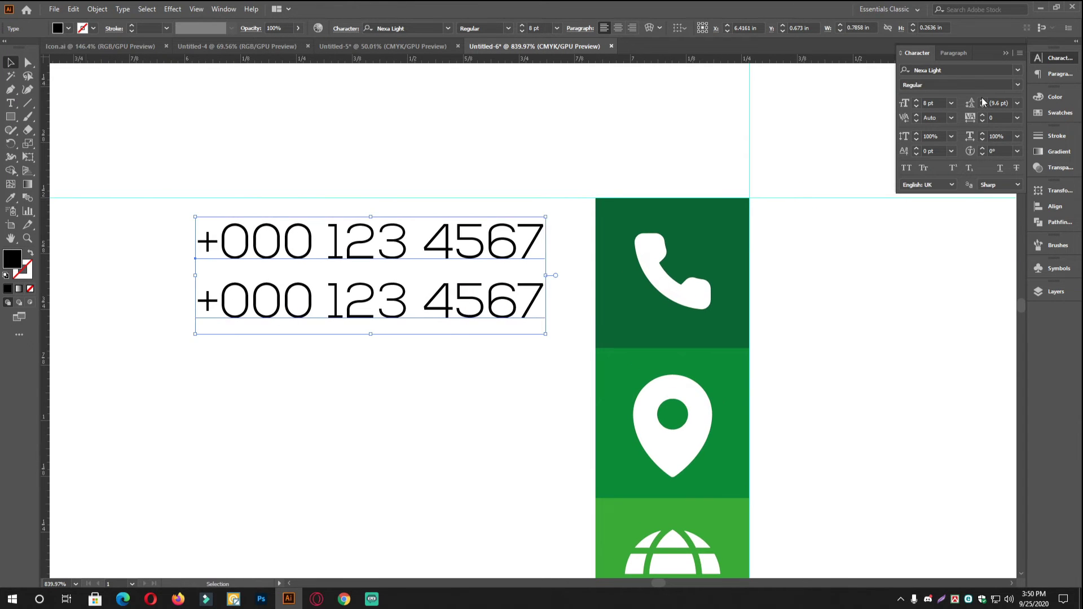
left_click(917, 100)
left_click_drag(498, 299, 479, 299)
left_click(555, 421)
left_click_drag(567, 418, 524, 334)
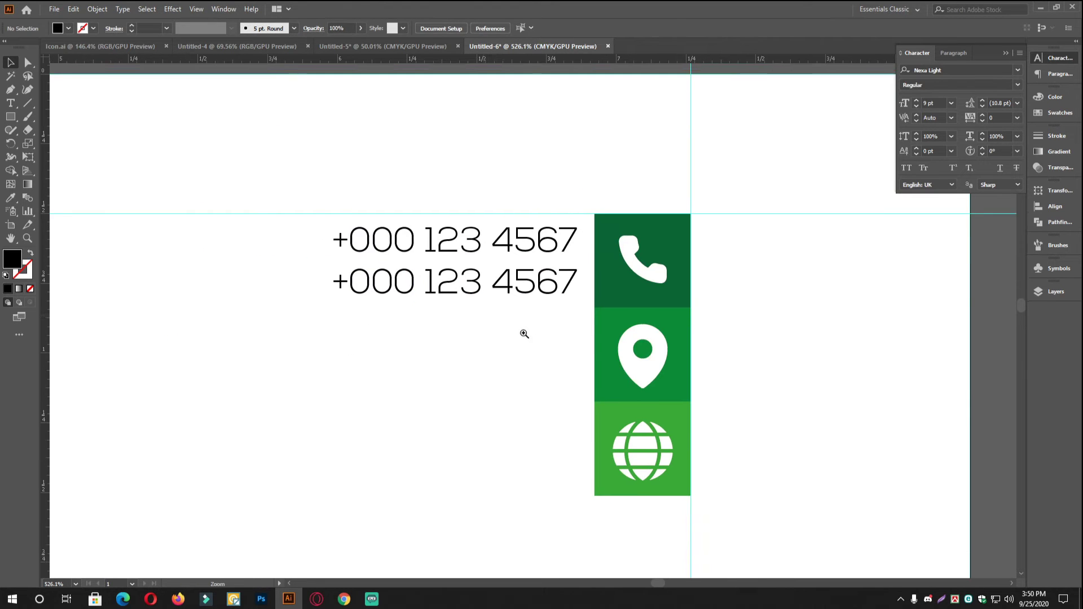
Tighten the leading of the two phone lines to 9 pt
scroll(524, 333, "up", 2)
left_click(508, 279)
scroll(525, 368, "down", 1)
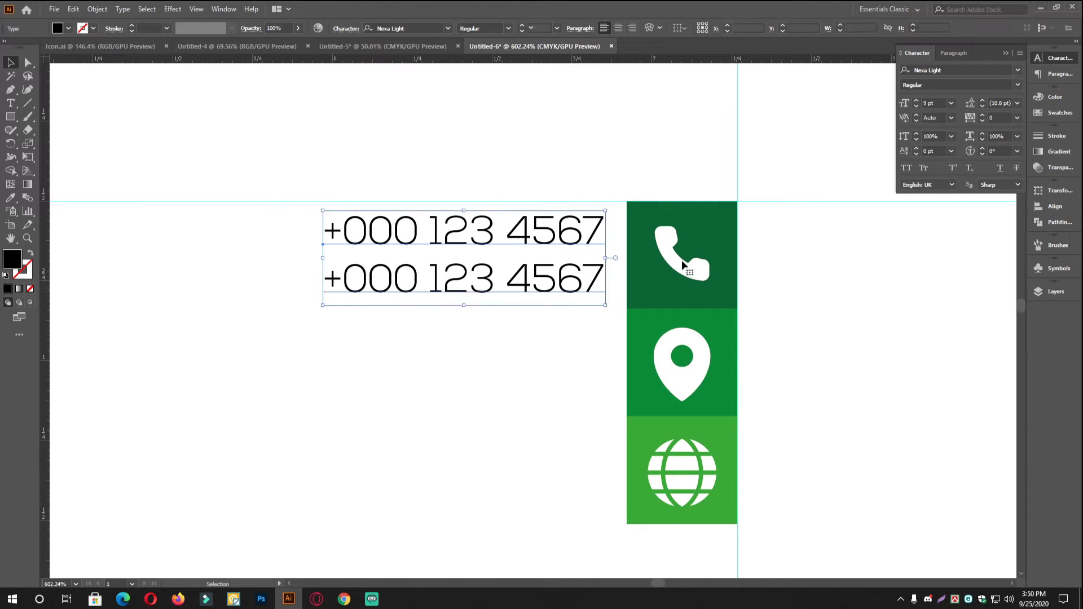
scroll(681, 260, "up", 1)
left_click(982, 108)
left_click(982, 107)
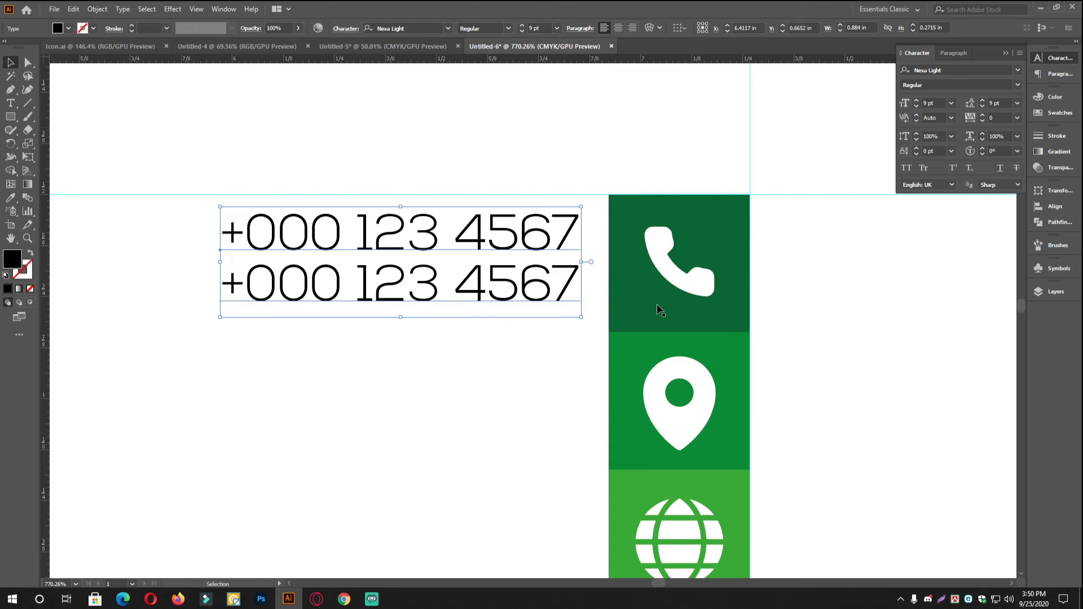
scroll(508, 339, "down", 2)
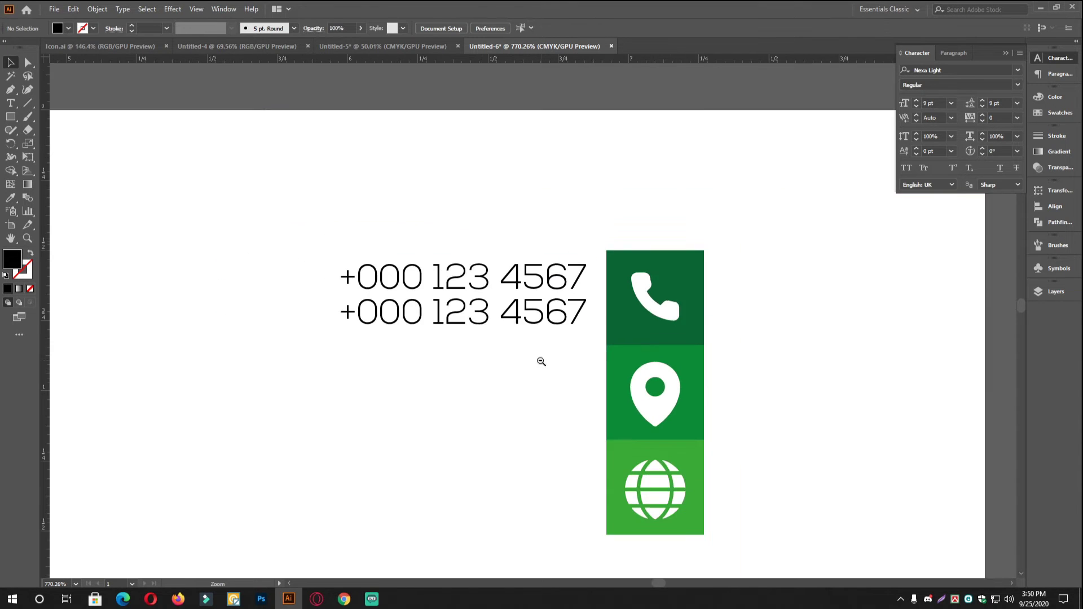
Duplicate the phone text block straight down beside the location pin square
scroll(550, 282, "up", 2)
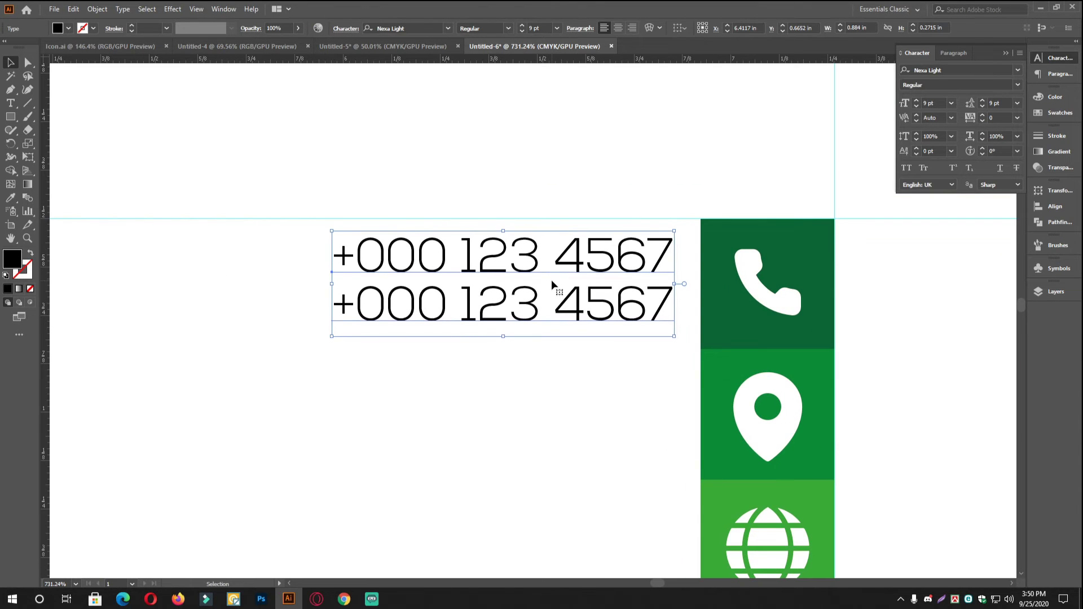
scroll(513, 269, "down", 2)
scroll(457, 322, "up", 1)
left_click(456, 324)
left_click_drag(458, 259, 457, 361)
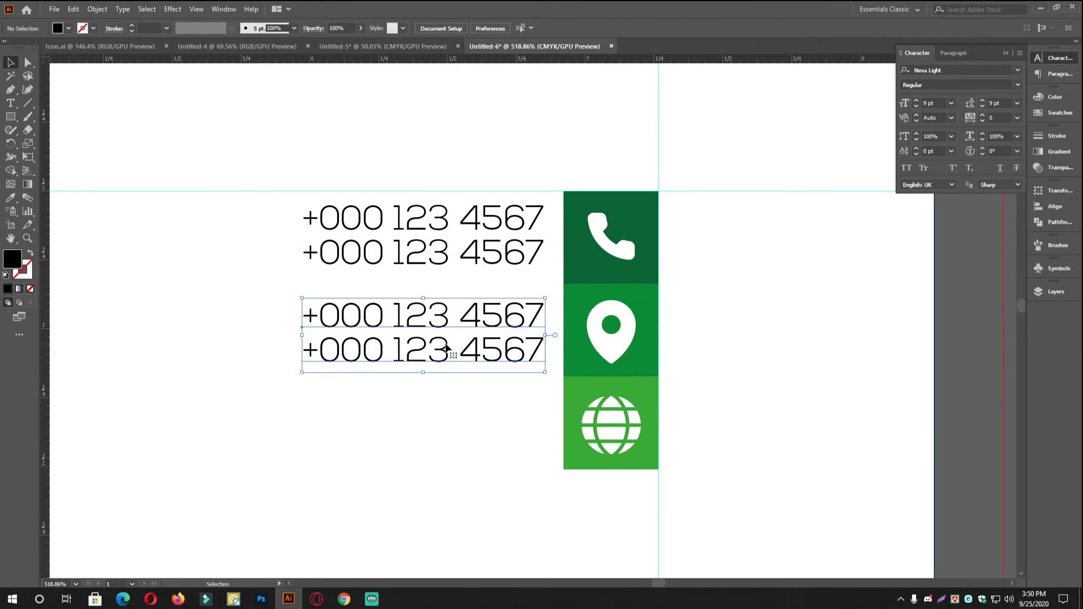
Replace the duplicated text beside the location pin with a two-line placeholder home address
double_click(451, 350)
key("ctrl+a")
type("your")
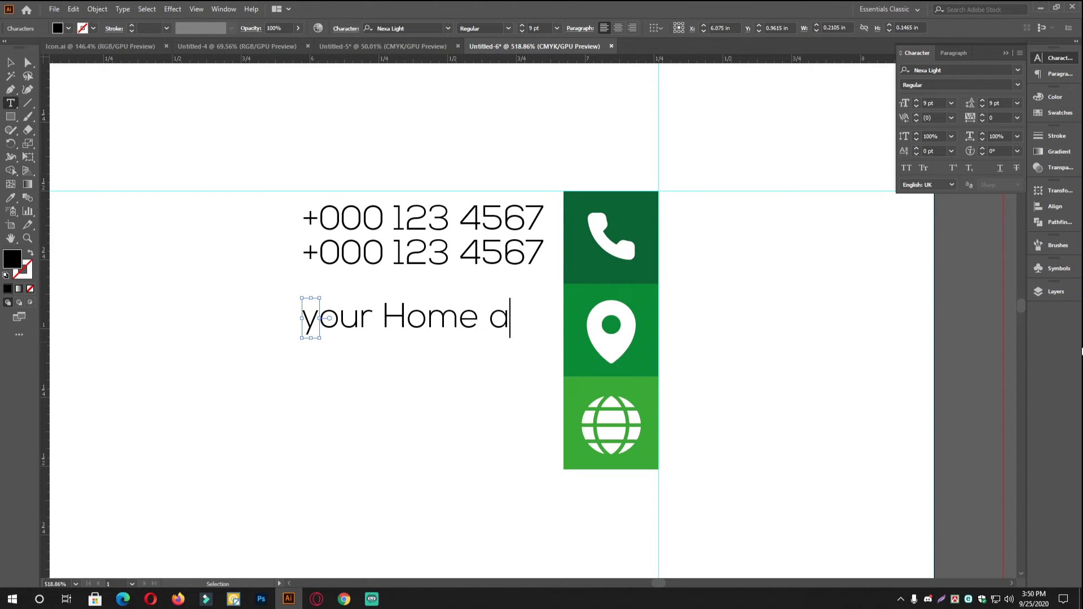
type(" Home address")
key("Escape")
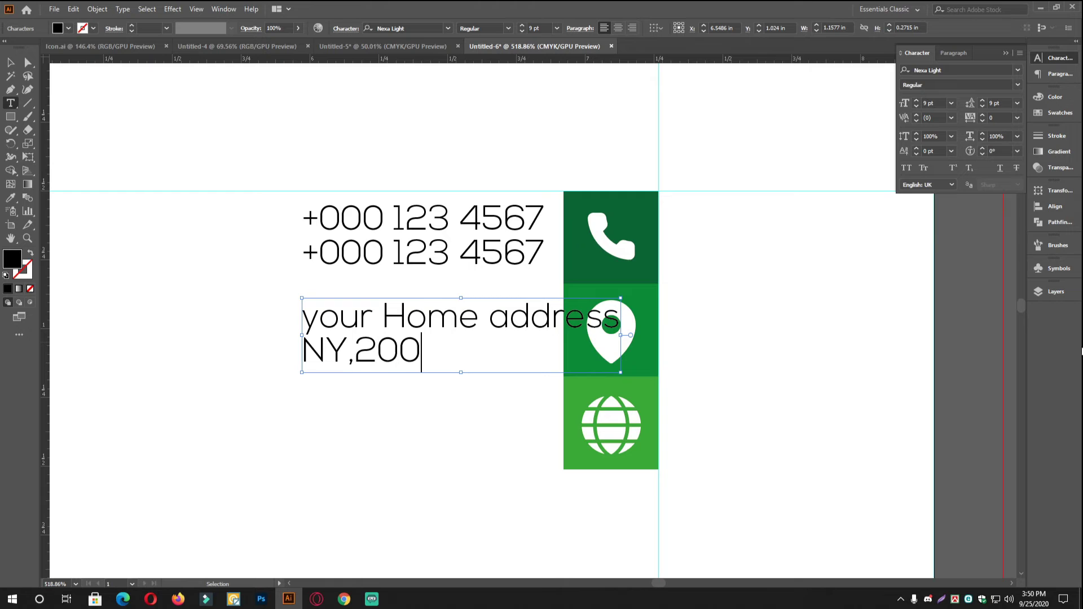
key("v")
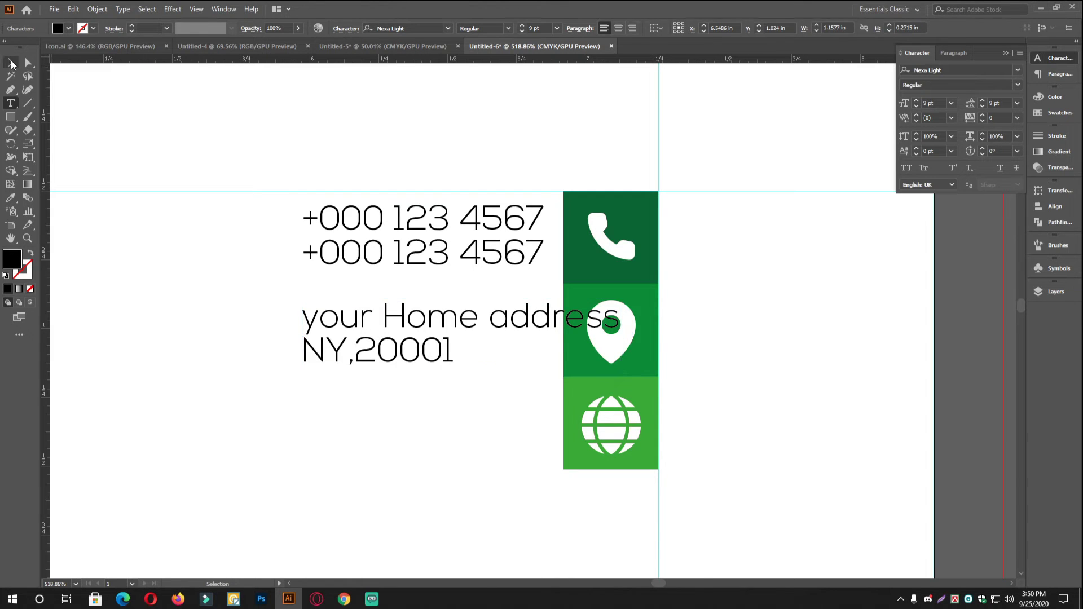
Right-align the address and phone text blocks and move both back beside the icon block
left_click(1052, 74)
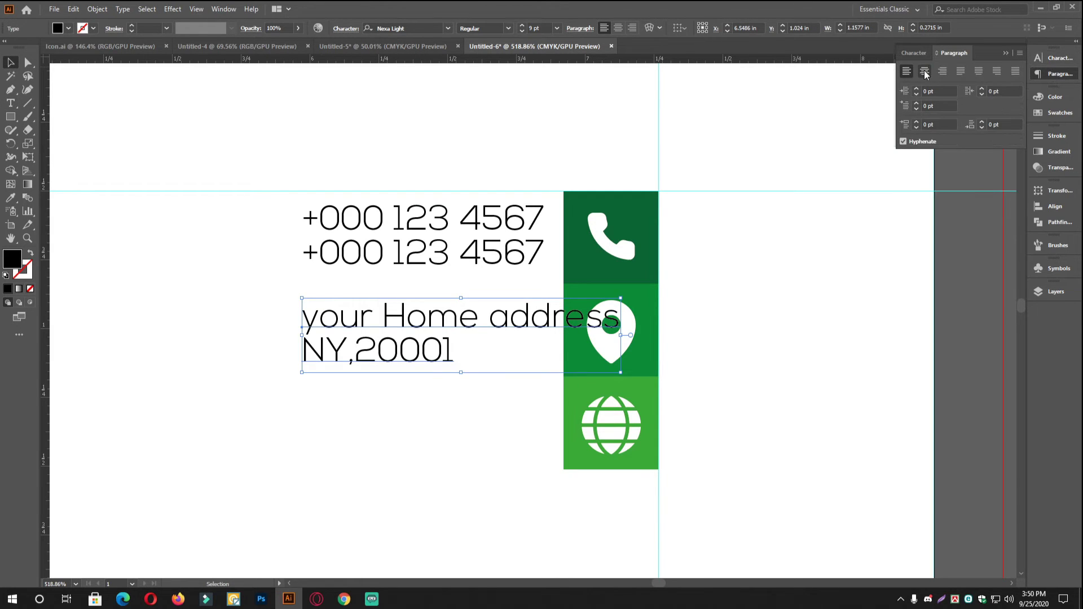
left_click(941, 71)
left_click(475, 265)
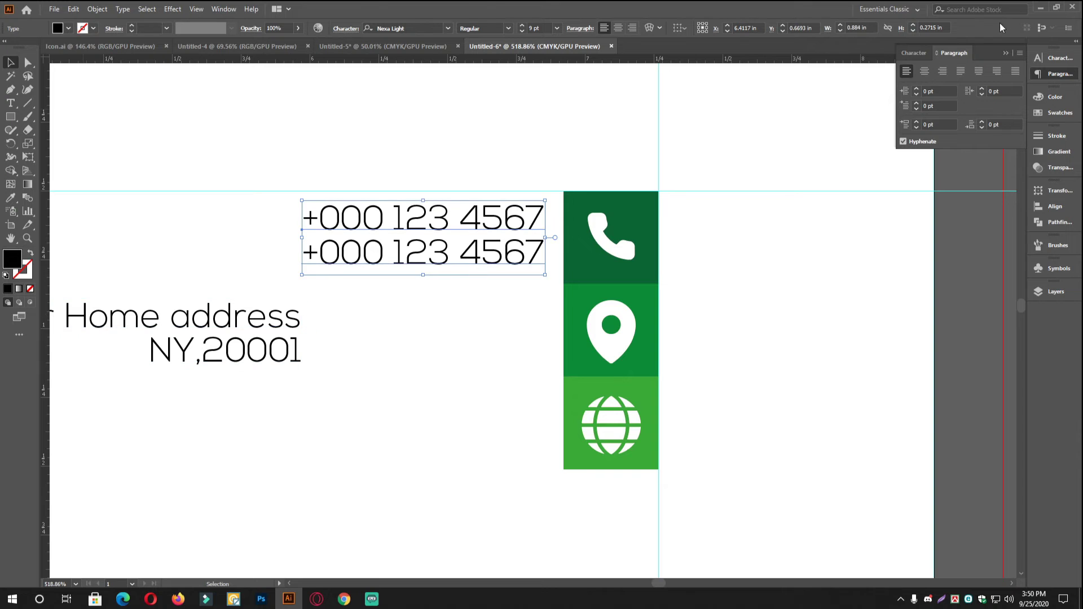
left_click(942, 71)
left_click_drag(347, 382, 518, 253)
left_click(456, 388)
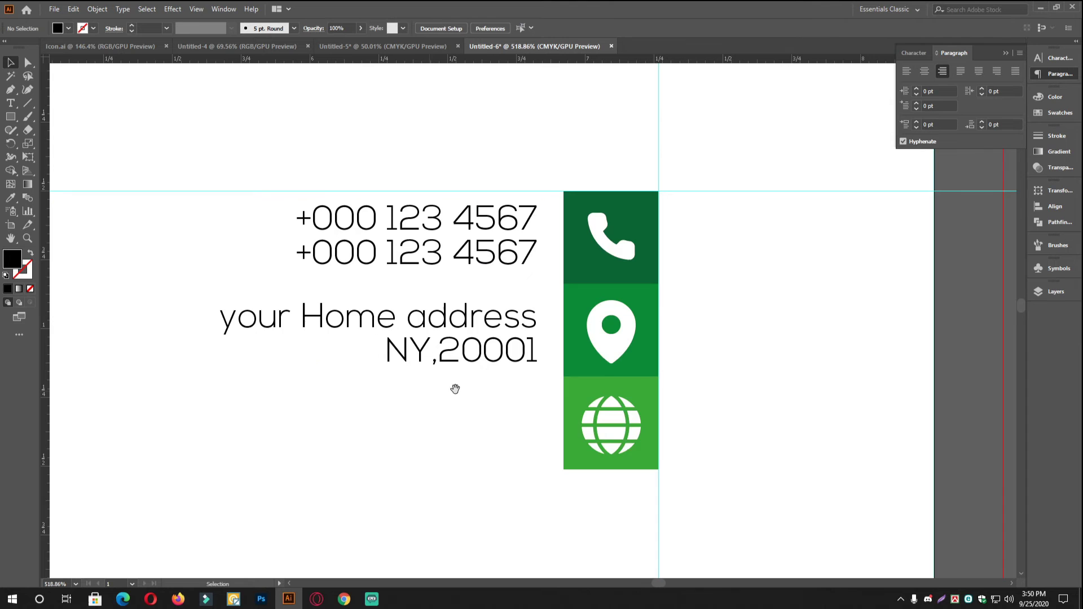
Duplicate the address block down beside the globe icon and replace its text with a sample e-mail address
left_click_drag(456, 387, 403, 341)
left_click_drag(458, 307, 458, 391, "alt")
double_click(458, 391)
key("ctrl+a")
type("yourmail@")
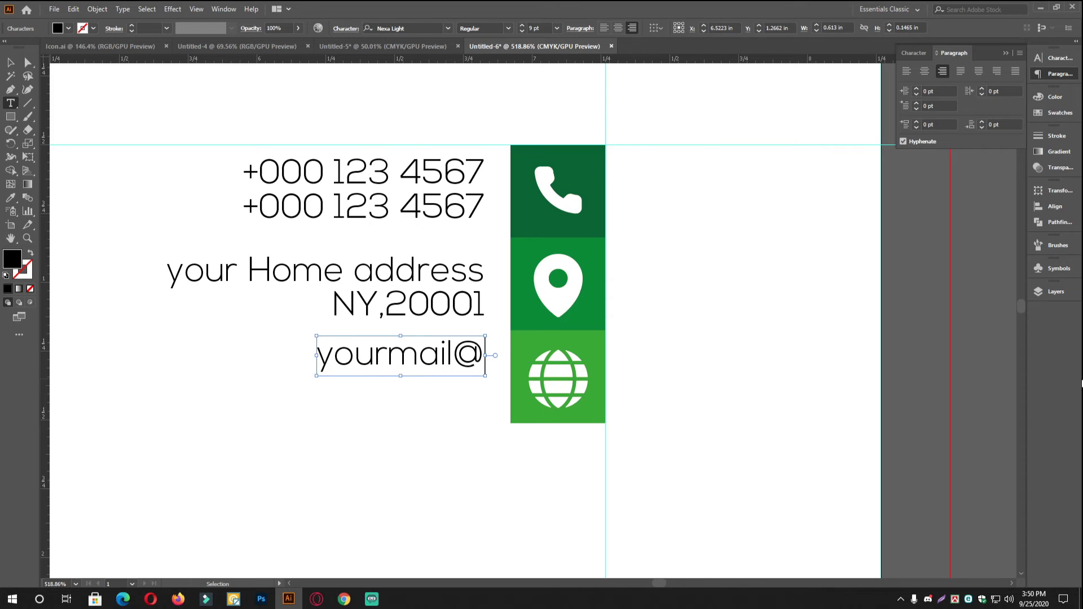
type("gma9i")
key("BackSpace")
key("BackSpace")
type("il")
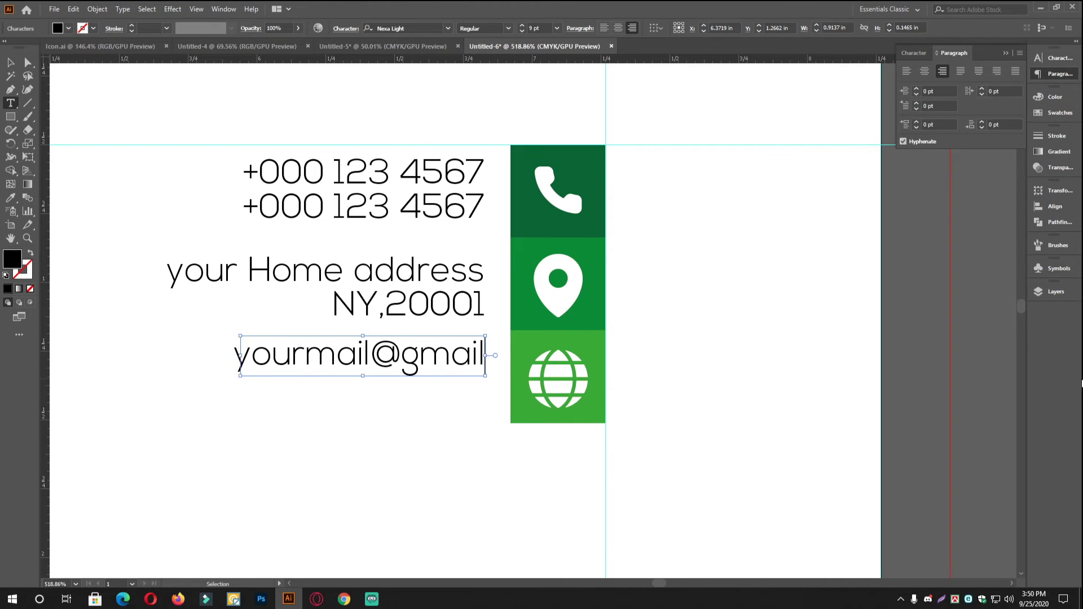
type(".com")
Add "yourwebsite.com/" as a second line below the e-mail address
key("Return")
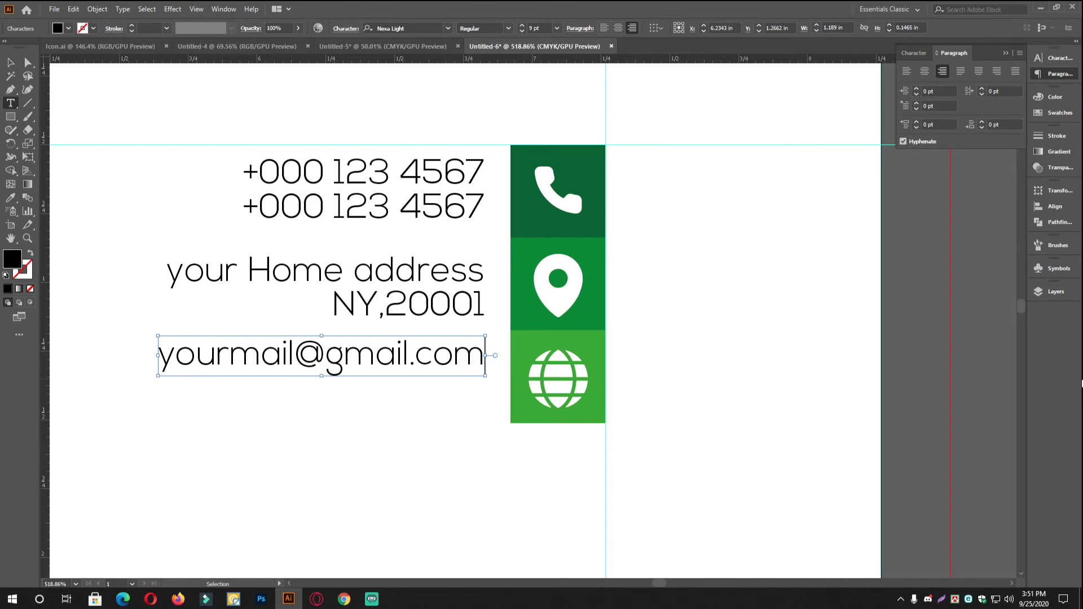
type("bsite.com/")
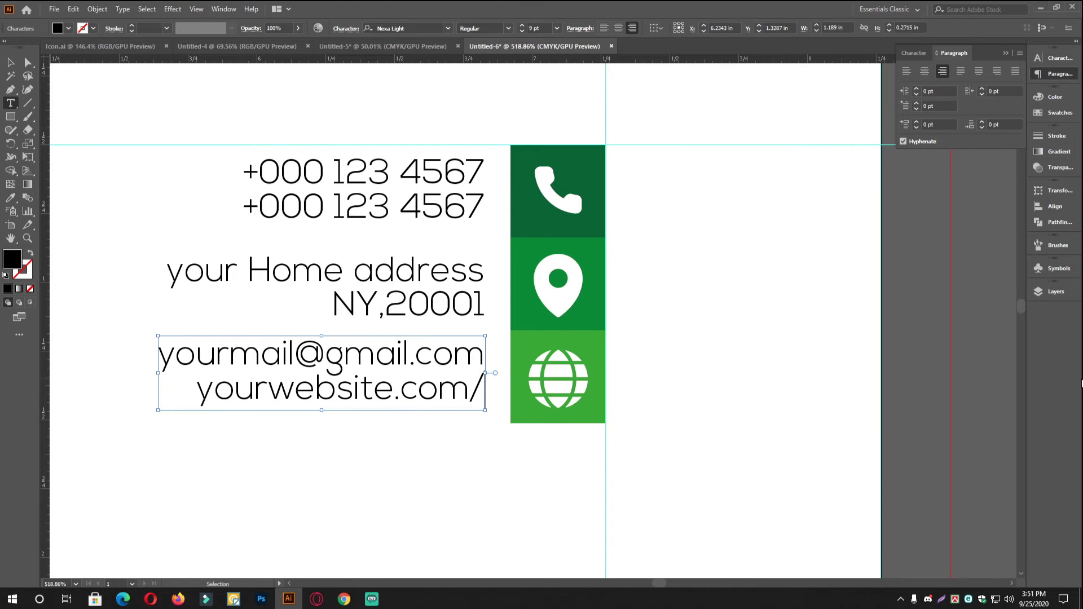
left_click(11, 62)
Nudge the address text up and the e-mail and website text slightly down to space the contact blocks
left_click(499, 369)
left_click_drag(505, 370, 467, 340)
left_click_drag(375, 359, 480, 365)
left_click(479, 365)
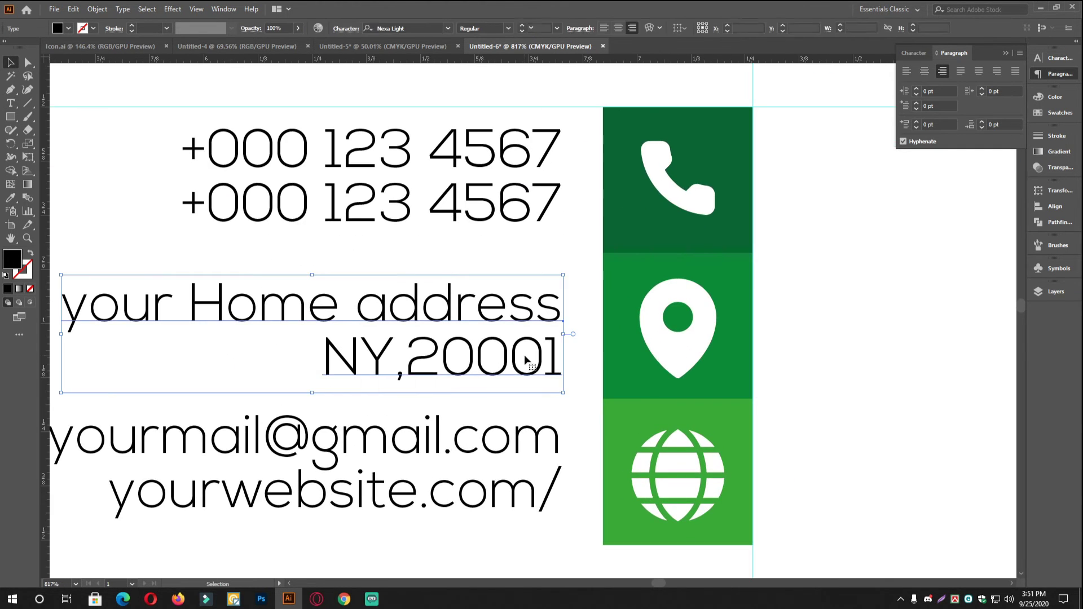
key("ctrl+=")
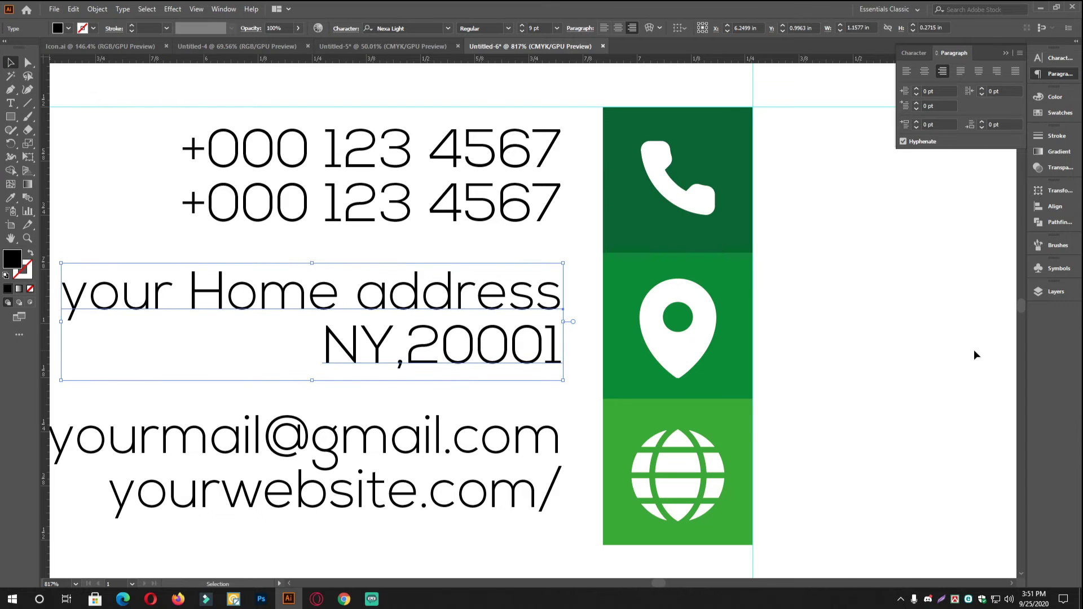
left_click(543, 509)
left_click_drag(543, 509, 543, 514)
Select the phone, address and web text blocks together and set their font size to 8 pt
left_click_drag(599, 322, 480, 365)
left_click_drag(480, 365, 566, 361)
scroll(498, 317, "up", 5)
scroll(566, 361, "down", 2)
scroll(612, 388, "down", 4)
left_click(613, 389)
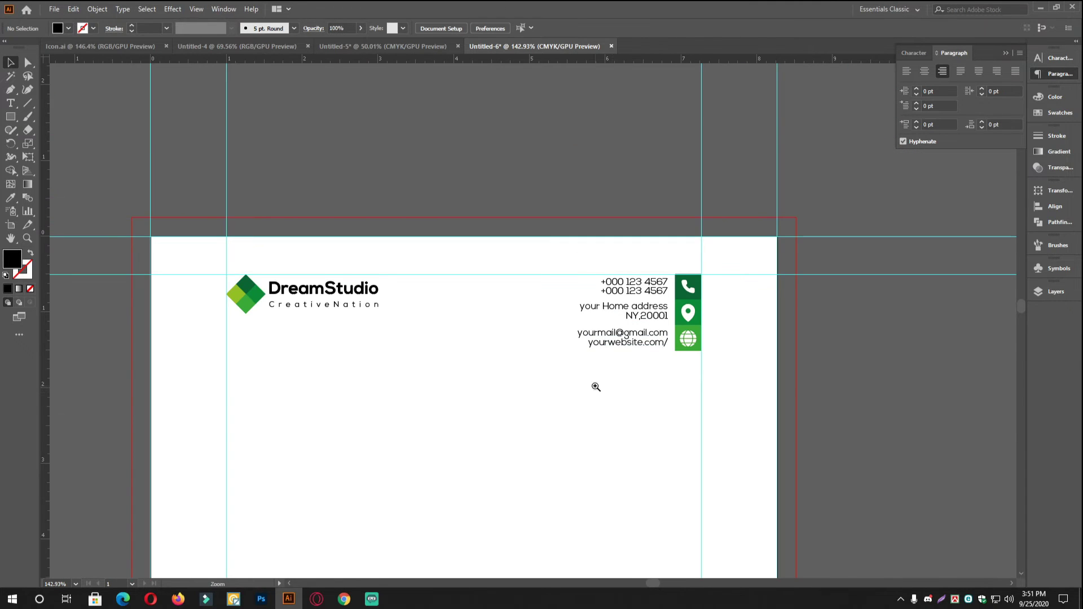
scroll(604, 384, "up", 6)
mouse_move(686, 340)
left_mouse_down()
mouse_move(646, 330)
mouse_move(699, 337)
left_mouse_up()
left_click(659, 329)
left_click(669, 286, "shift")
left_click(682, 239, "shift")
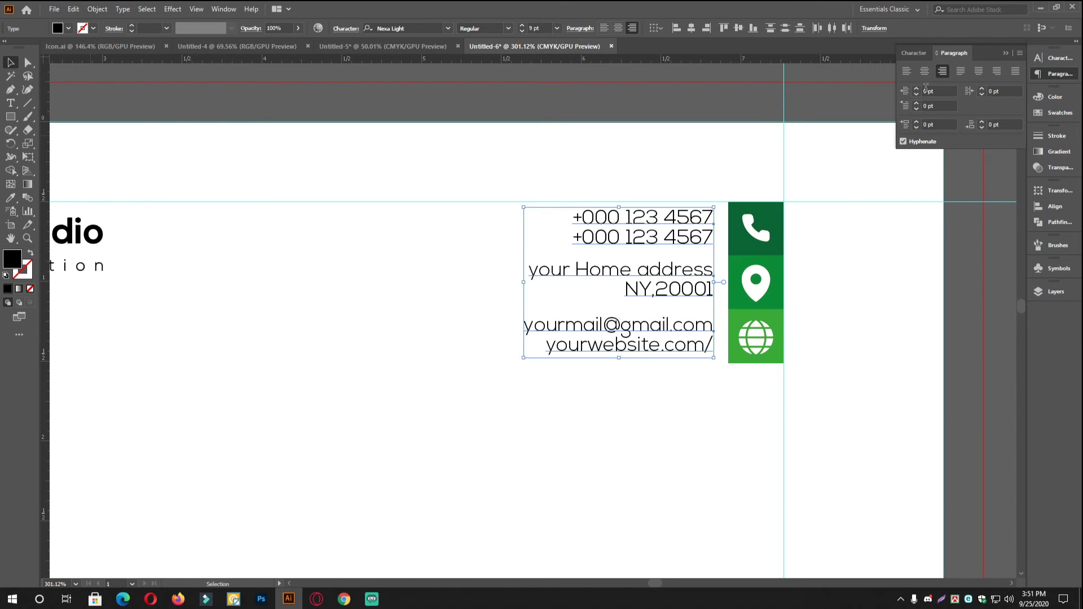
key("ctrl+t")
left_click(917, 106)
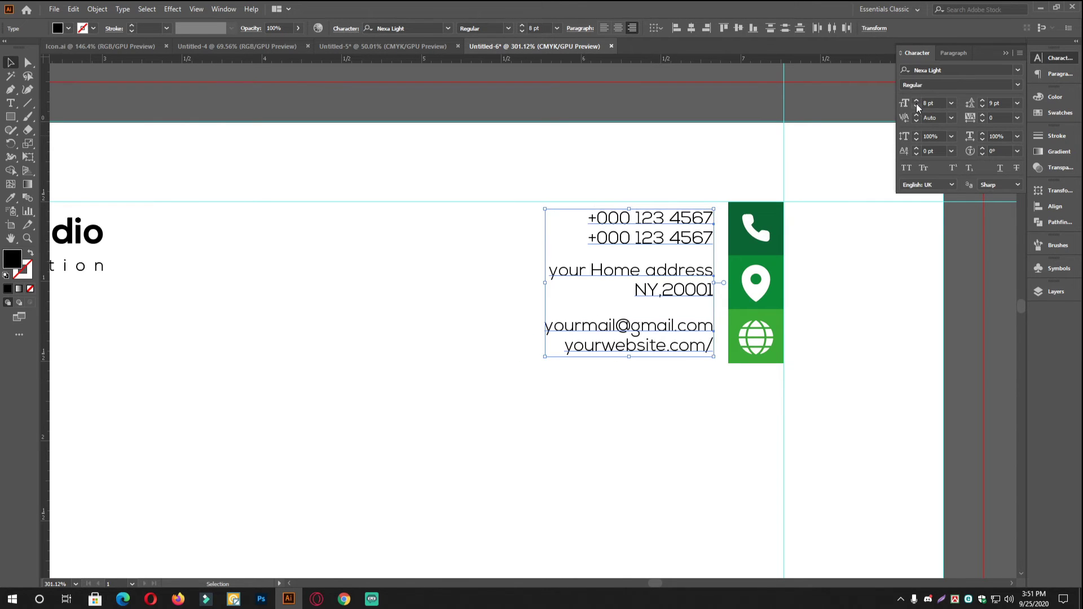
left_click(915, 108)
left_click(916, 101)
Scale the green icon block down, keeping its upper outer corner on the margin guides
left_click_drag(684, 248, 706, 245)
left_click(734, 446)
left_click(737, 391)
left_click_drag(710, 417, 723, 381)
scroll(666, 339, "up", 1)
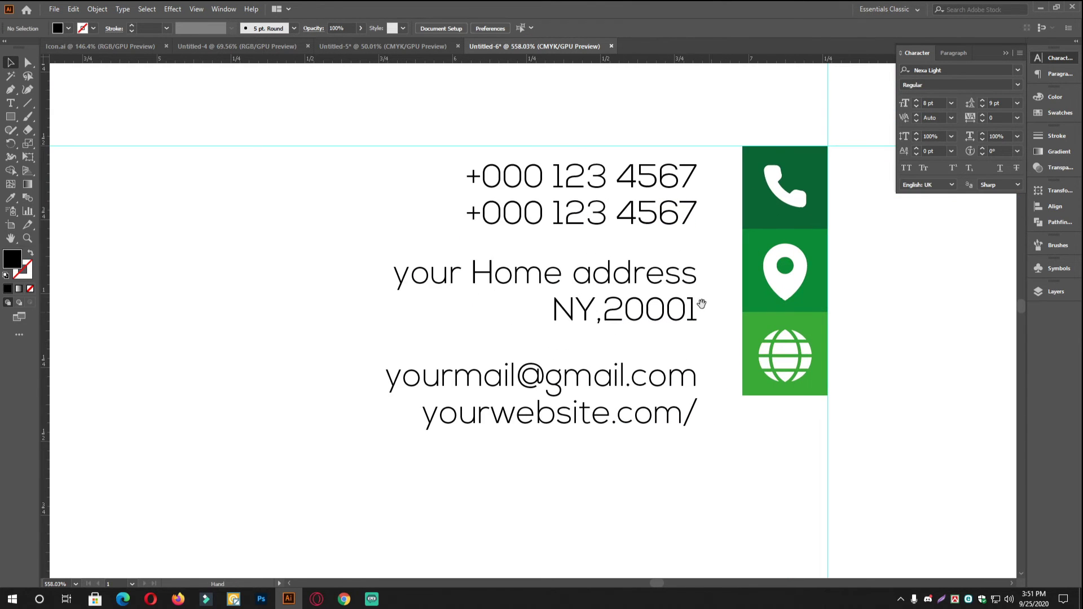
Move the three contact text blocks together closer to the reduced icon block
left_click(692, 186)
left_click_drag(689, 417, 709, 416)
left_click(750, 423)
Nudge the phone, address and web text blocks up to line up with their icon squares
left_click_drag(701, 214, 703, 209)
left_click_drag(700, 277, 699, 253)
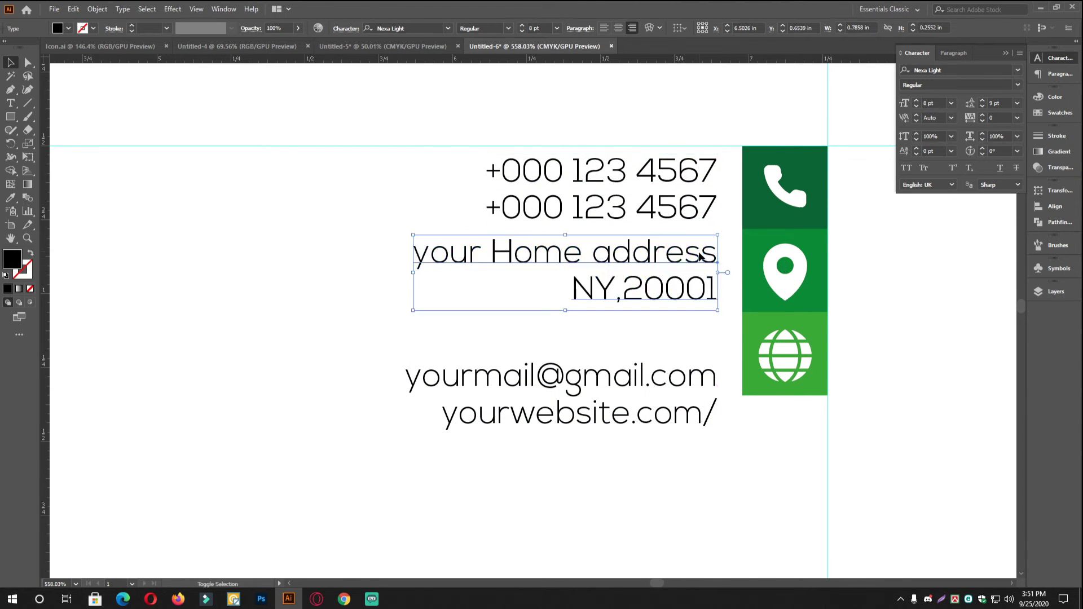
left_click(709, 417)
left_click_drag(685, 423, 744, 396)
left_click(780, 438)
Enlarge the DreamStudio logo to about 2.4 in wide at the left margin guide and shift it slightly down
left_click_drag(734, 325, 428, 287)
left_click_drag(568, 300, 583, 309)
left_click_drag(583, 314, 496, 268)
left_click_drag(514, 249, 469, 316)
left_click(426, 300)
left_click(622, 327)
mouse_move(565, 327)
left_mouse_down()
mouse_move(496, 322)
mouse_move(564, 332)
left_mouse_up()
left_click(362, 273)
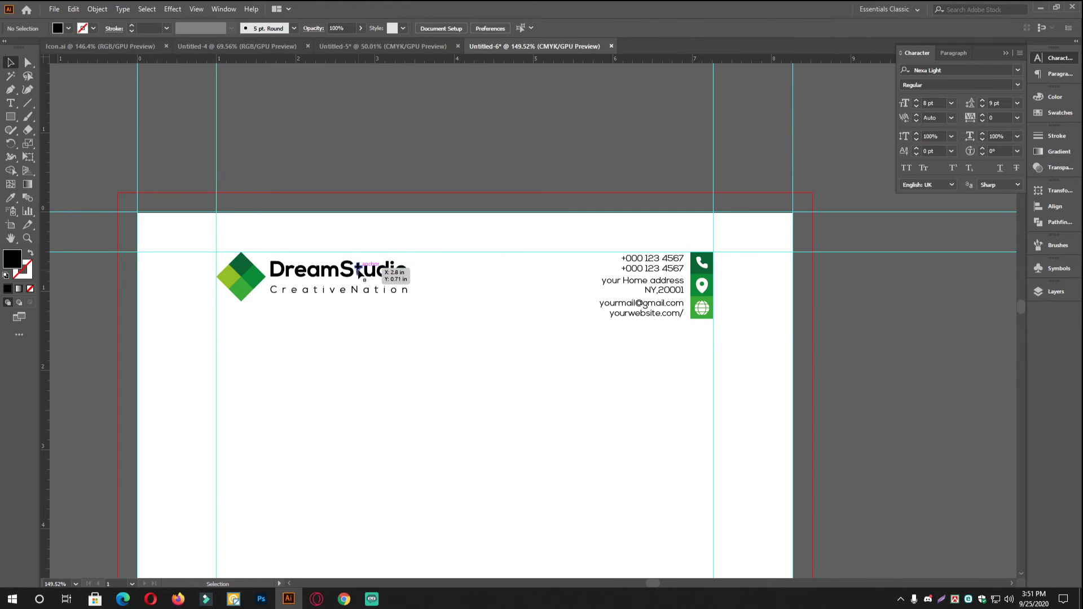
left_click_drag(358, 269, 355, 273)
key("ctrl+z")
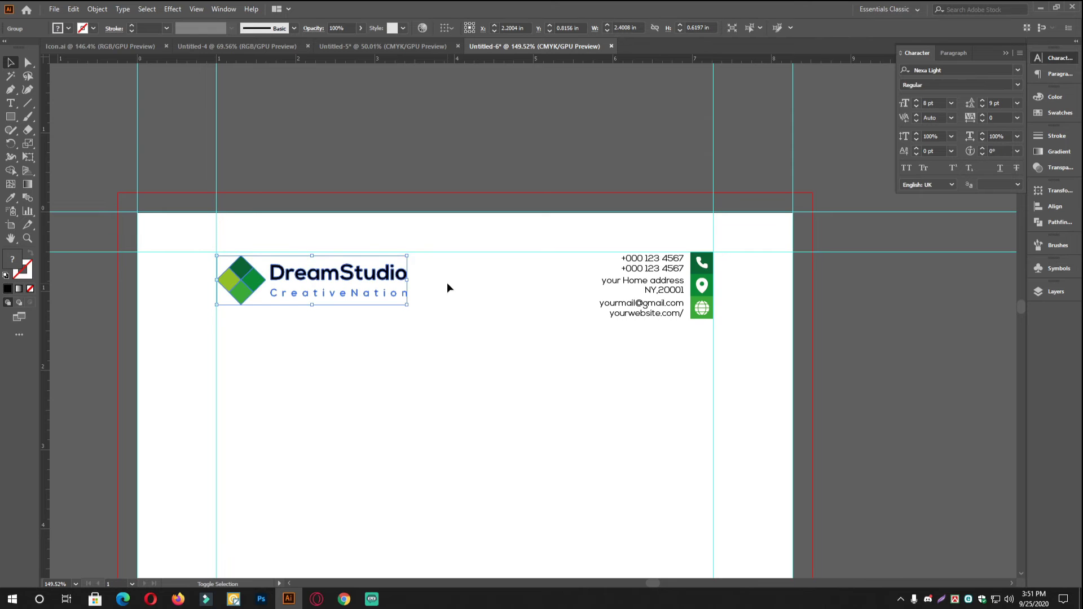
Draw a black footer rectangle about 8.27 in wide and 0.5 in high, filling the page's bottom margin edge to edge
left_click(518, 333)
left_click_drag(524, 429, 488, 348)
left_click_drag(488, 348, 430, 254)
left_click_drag(440, 380, 413, 278)
left_click_drag(265, 382, 325, 428)
mouse_move(326, 428)
left_mouse_down()
mouse_move(238, 409)
mouse_move(430, 414)
mouse_move(337, 413)
mouse_move(357, 408)
left_mouse_up()
left_click(8, 116)
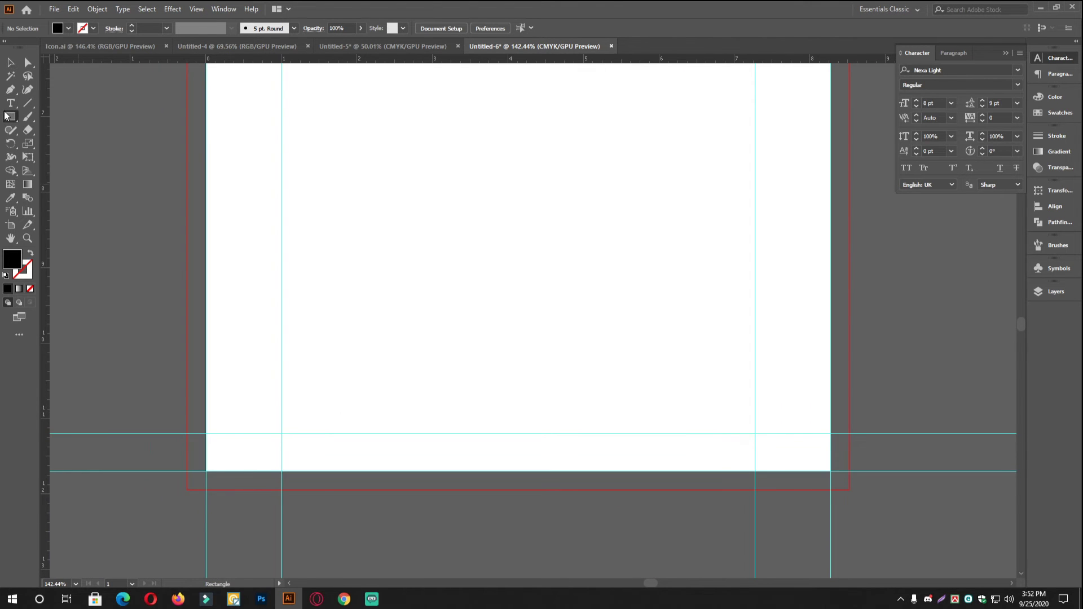
scroll(367, 404, "up", 1)
scroll(380, 404, "down", 2)
scroll(160, 494, "up", 2)
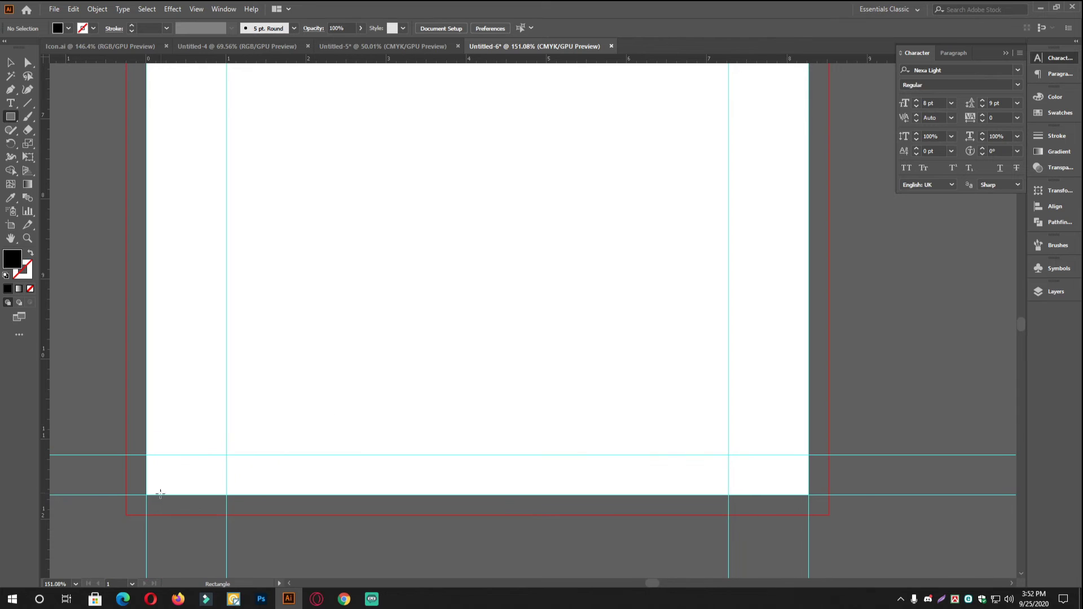
left_click_drag(145, 494, 808, 455)
left_click_drag(519, 411, 526, 358)
left_click(10, 63)
left_click(75, 211)
left_click_drag(162, 225, 227, 203)
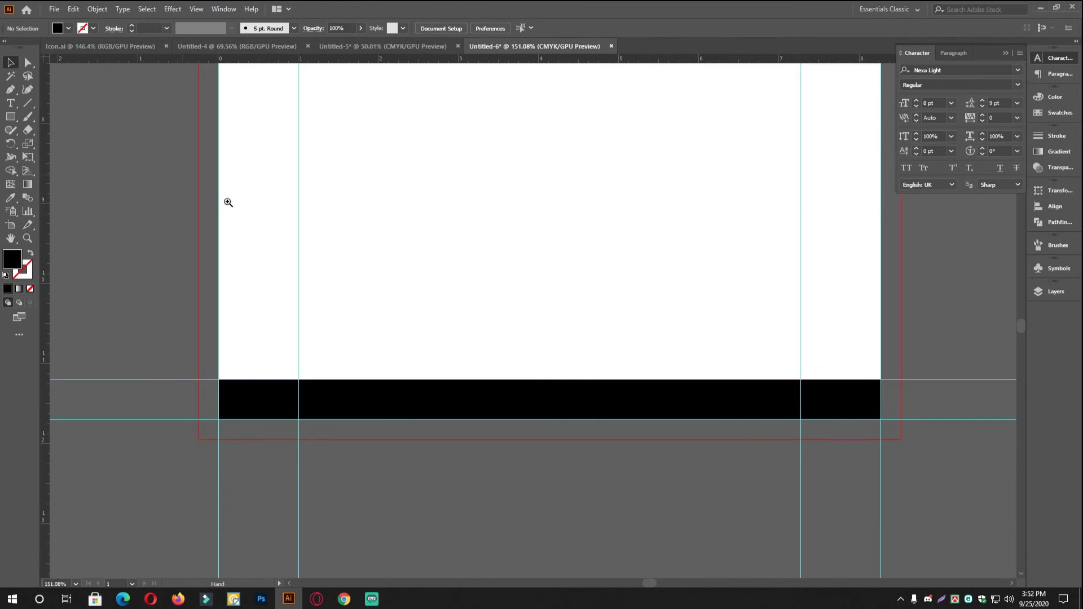
Examine the letterhead's header and full page layout together with the new footer band
scroll(416, 320, "down", 3)
left_click_drag(416, 320, 412, 438)
scroll(414, 434, "down", 5)
left_click_drag(417, 276, 461, 280)
left_click_drag(425, 220, 588, 332)
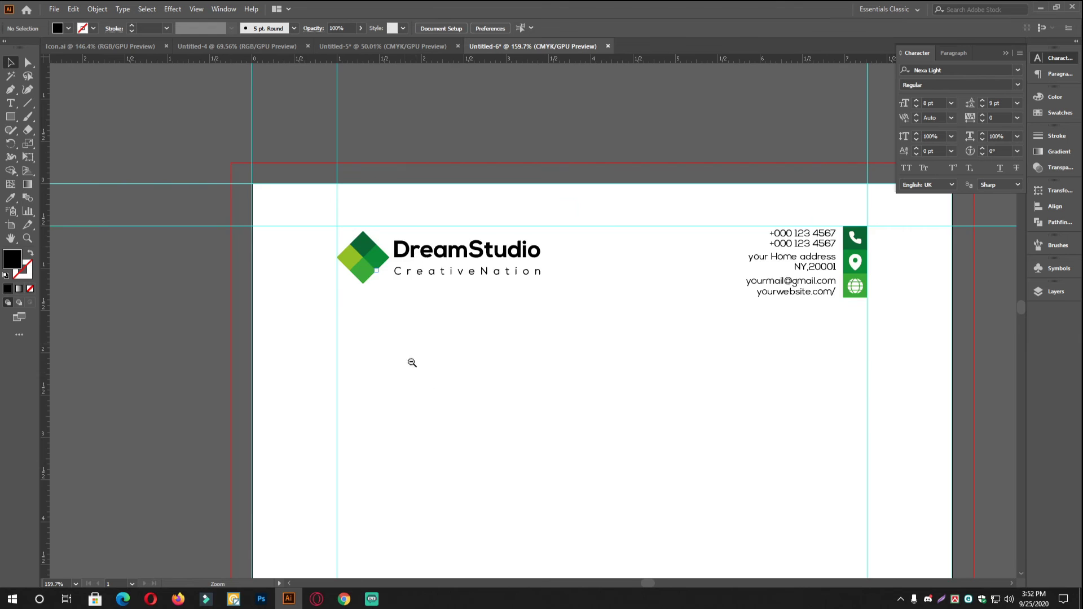
scroll(412, 362, "down", 6)
scroll(481, 401, "down", 3)
scroll(375, 372, "down", 2)
scroll(510, 395, "up", 2)
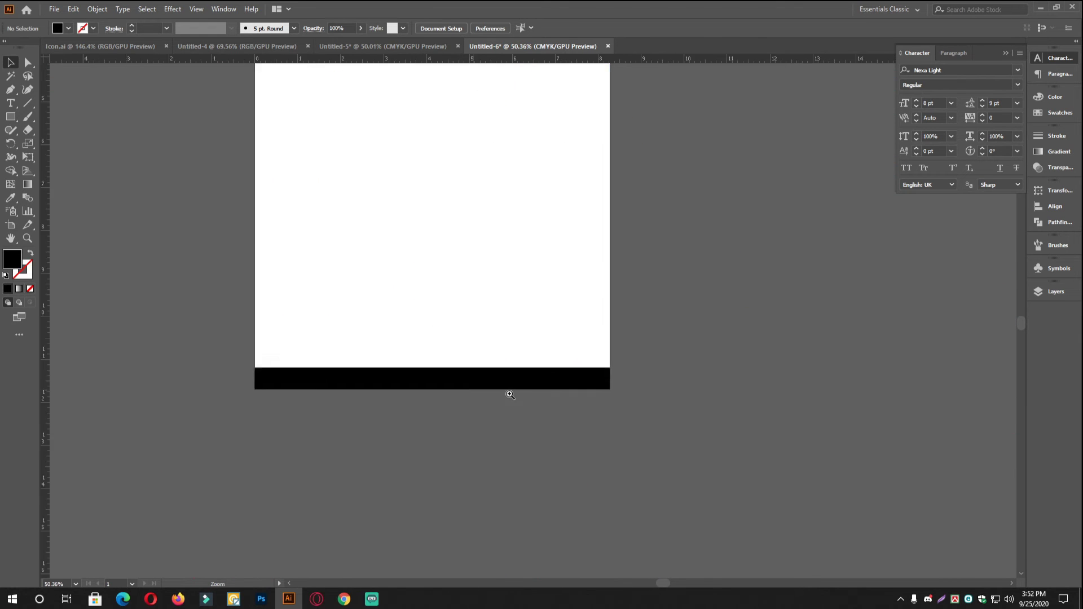
scroll(321, 381, "up", 5)
Draw a 45° diagonal line about 1.93 in wide and high across the footer band, with a black 1 pt stroke and no fill
left_click_drag(321, 382, 419, 391)
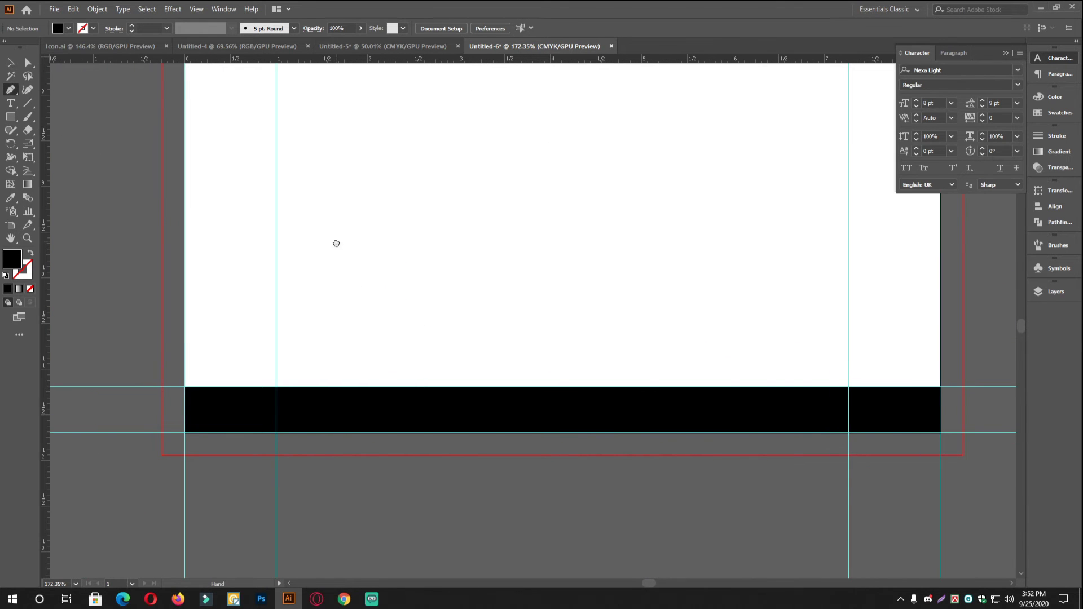
scroll(336, 243, "down", 1)
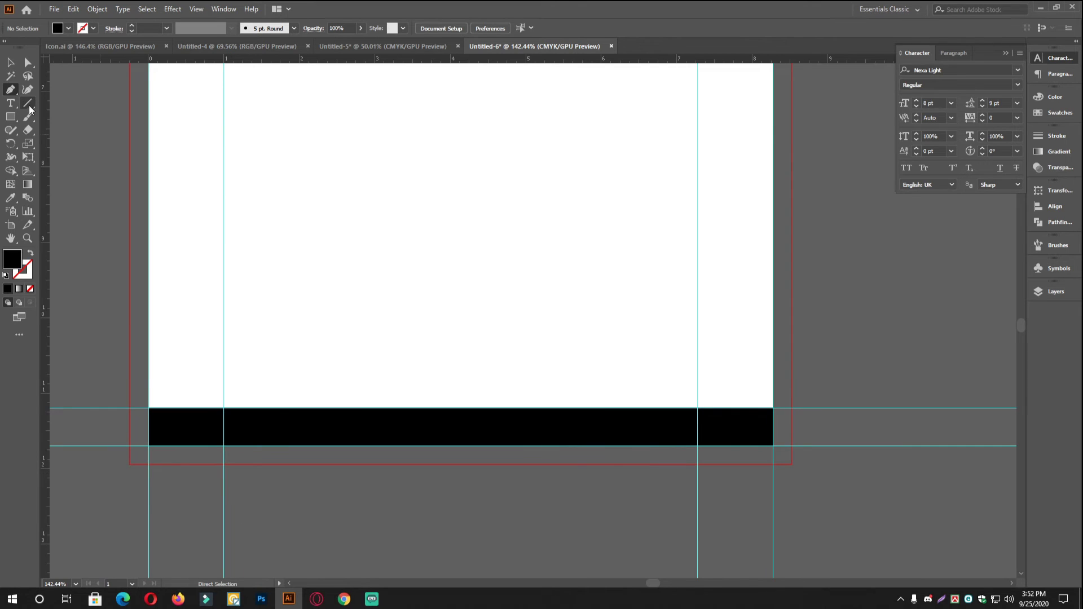
mouse_move(207, 492)
left_mouse_down()
mouse_move(321, 329)
mouse_move(352, 346)
left_mouse_up()
left_click(19, 61)
scroll(333, 420, "up", 1)
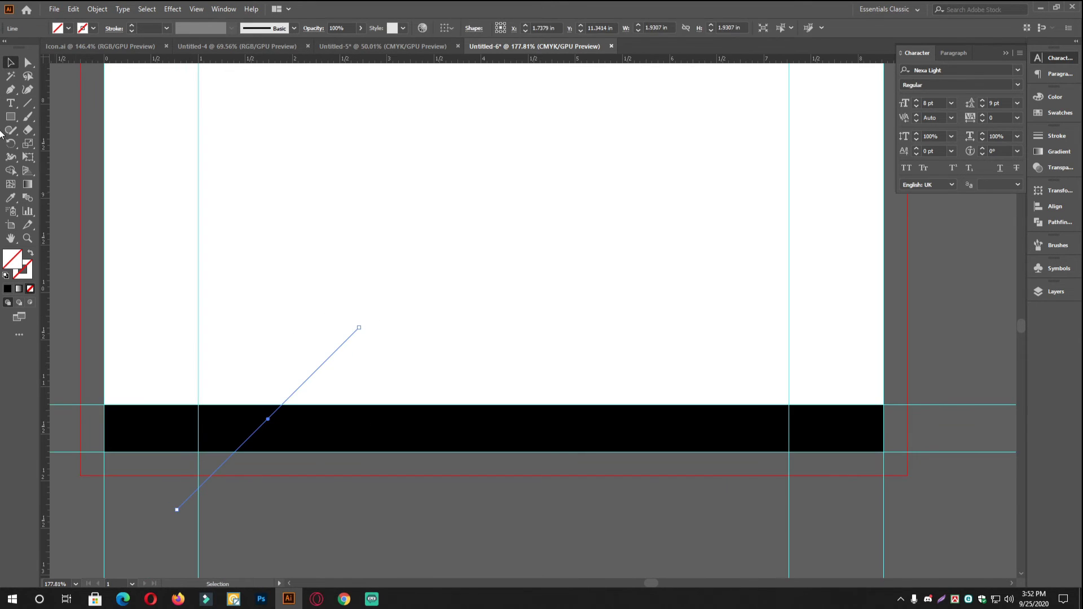
left_click(6, 276)
left_click(30, 288)
left_click(374, 299)
left_click_drag(394, 344, 275, 271)
Make three evenly spaced copies of the diagonal line along the footer band, about 1.9 in apart
left_click_drag(212, 288, 391, 290)
key("ctrl+d")
key("ctrl+d")
scroll(551, 346, "down", 1)
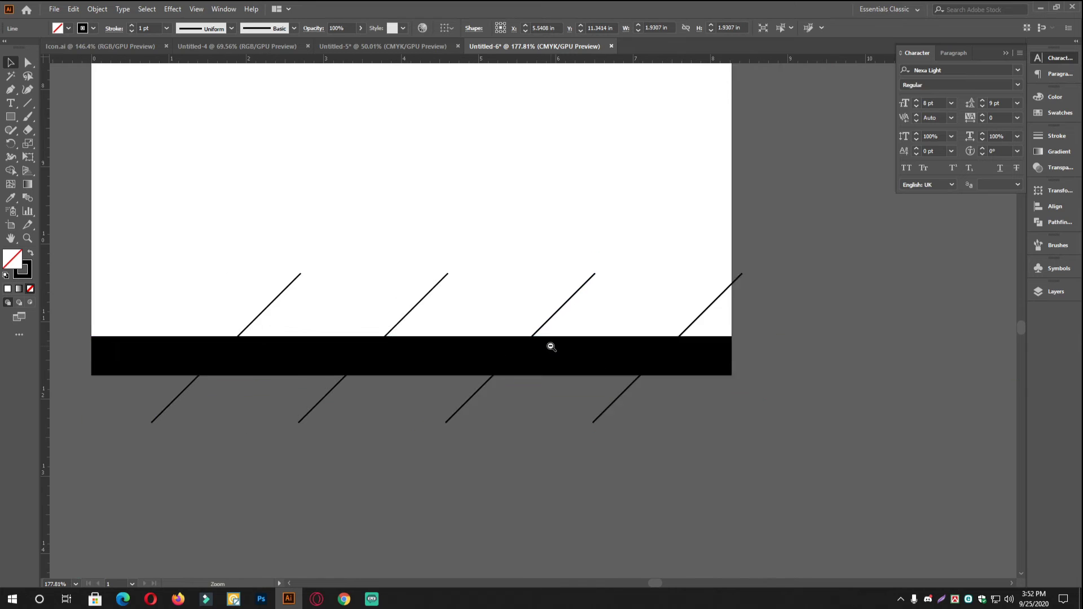
scroll(621, 373, "left", 2)
Group the four diagonal lines and centre the group horizontally on the artboard
left_click(561, 430, "shift")
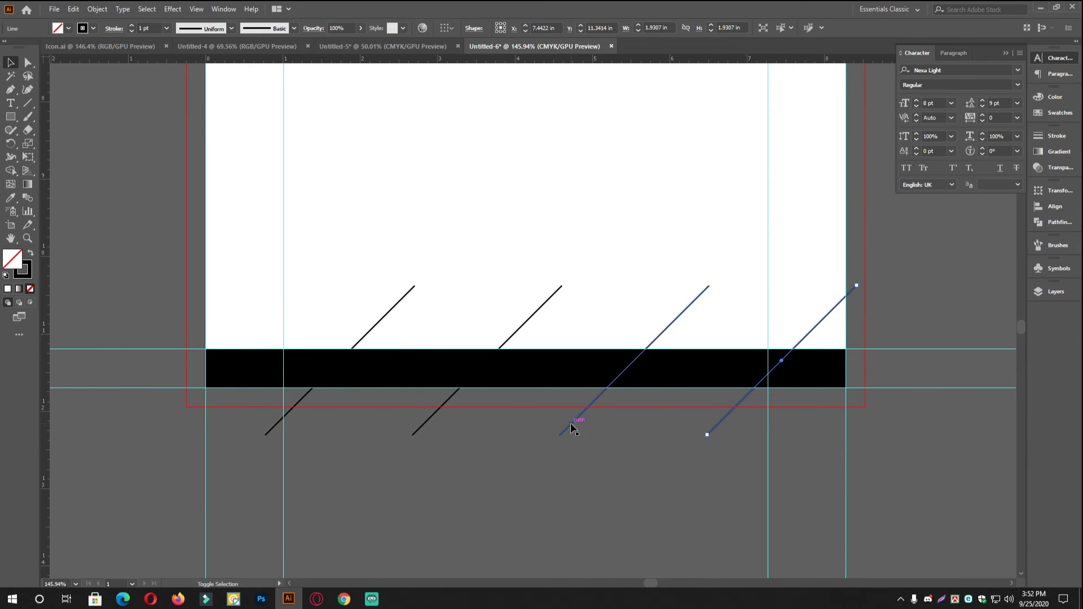
left_click(429, 419, "shift")
left_click(275, 424, "shift")
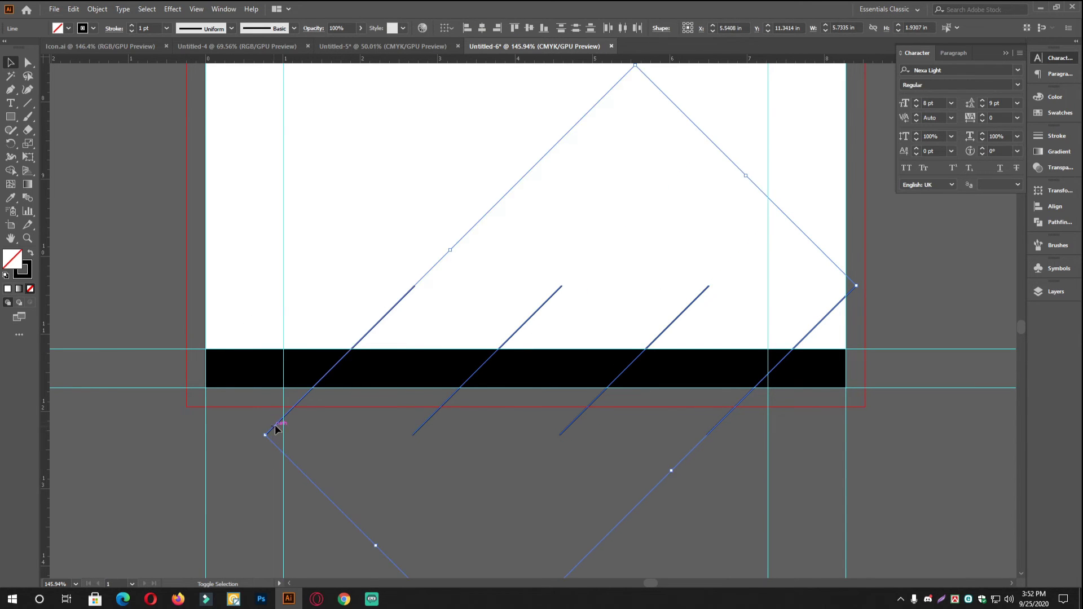
key("ctrl+g")
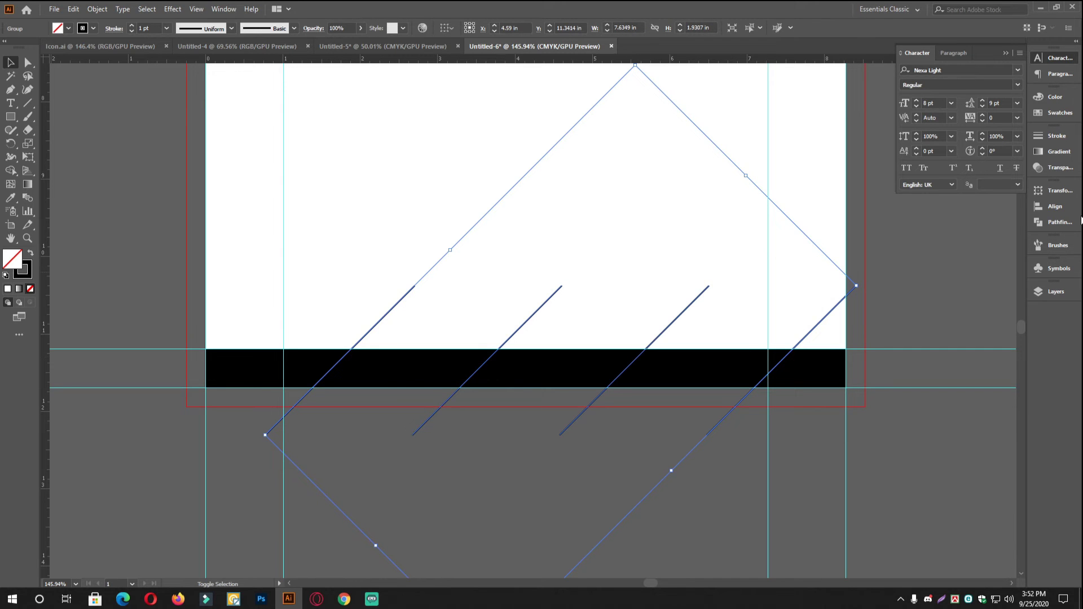
left_click(1056, 156)
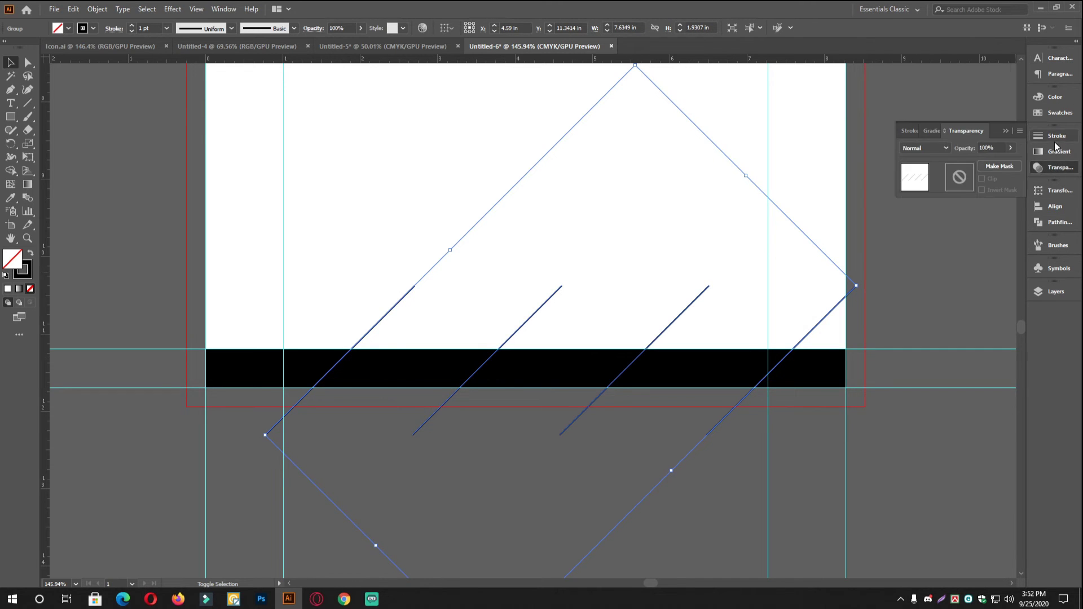
left_click(1054, 206)
left_click(1011, 282)
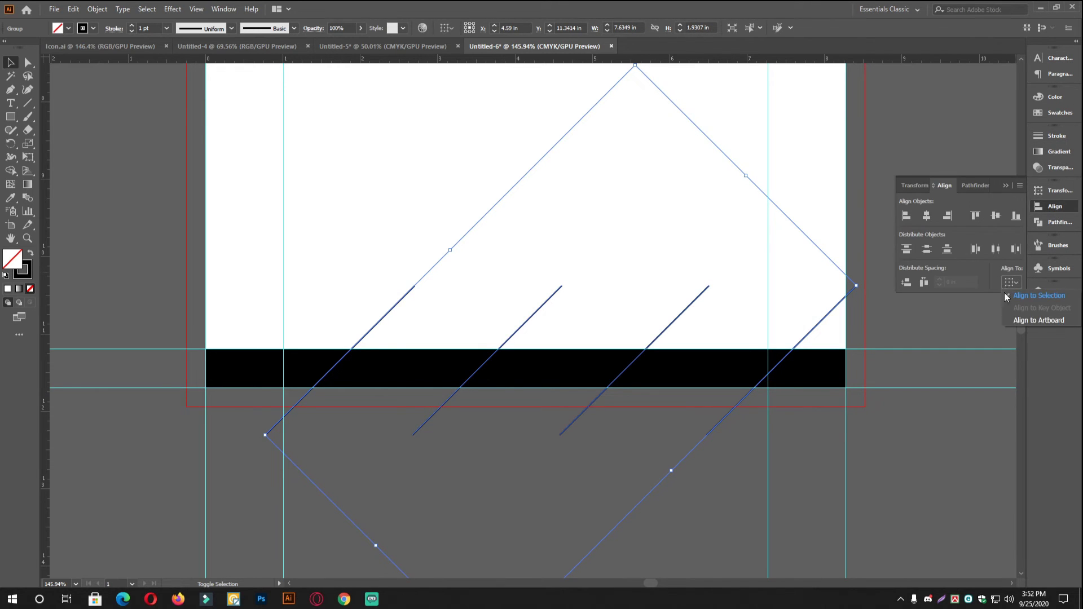
left_click(1023, 321)
left_click(927, 216)
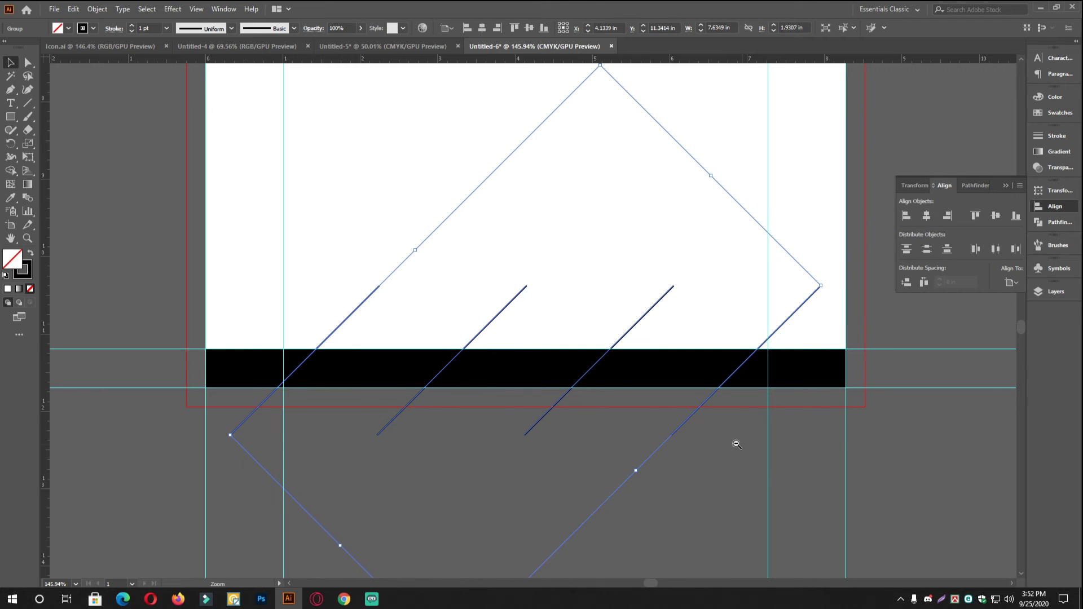
left_click_drag(736, 445, 578, 394)
left_click_drag(488, 394, 499, 387)
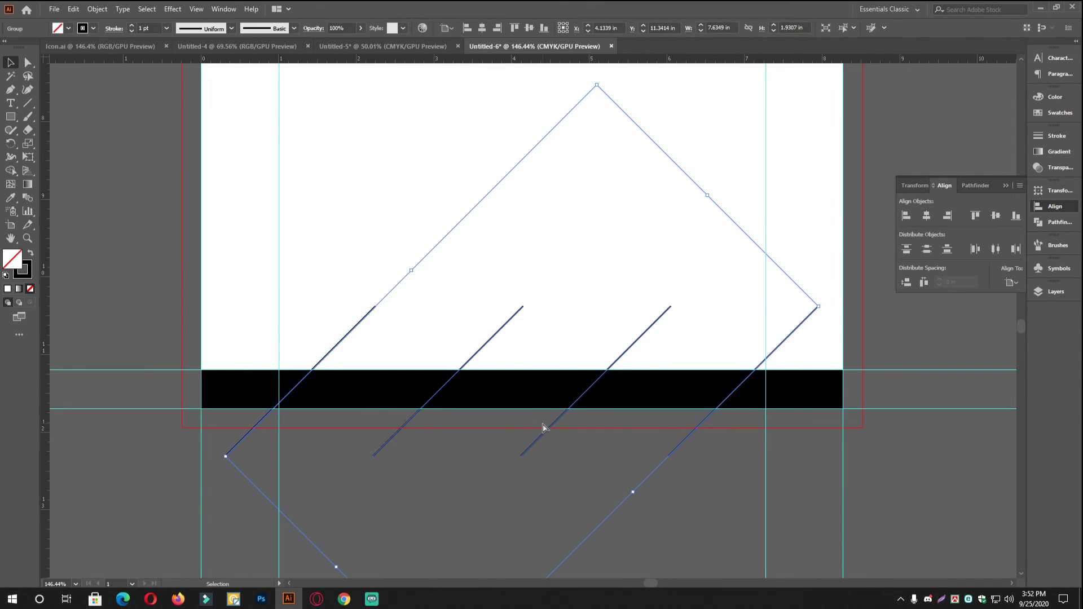
scroll(543, 428, "up", 2)
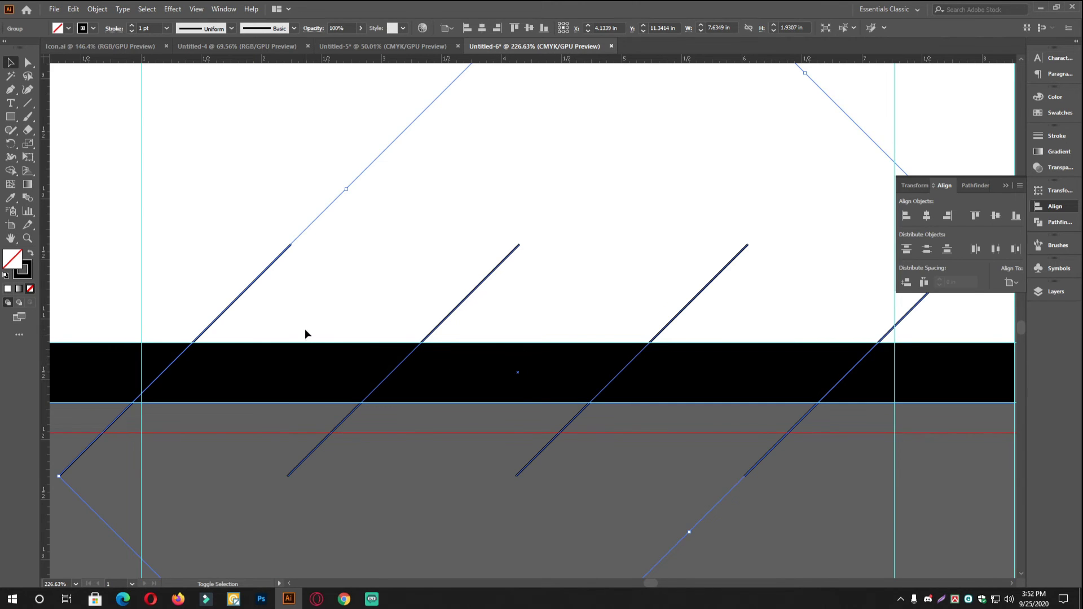
left_click(1037, 213)
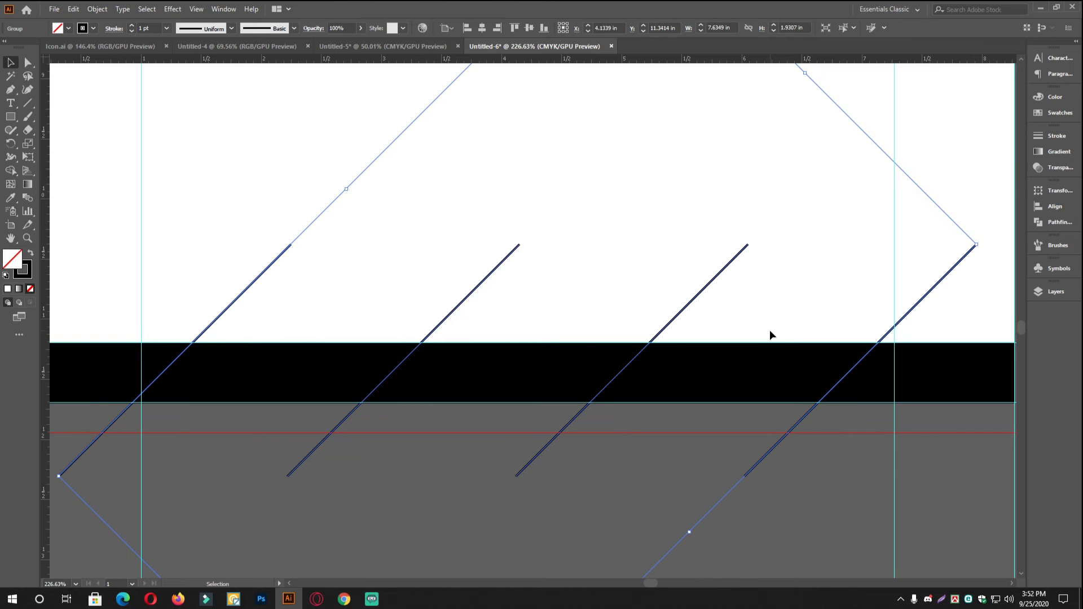
Divide the footer band along the four diagonal lines with Pathfinder and ungroup the resulting pieces
left_click(723, 372, "shift")
scroll(778, 361, "down", 2, "alt")
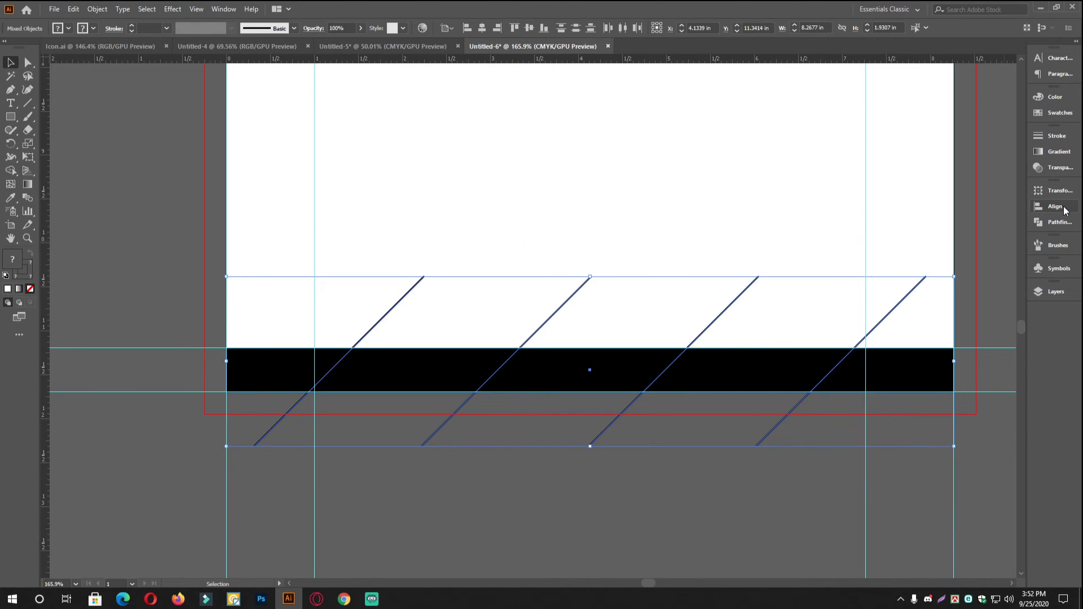
left_click(1054, 224)
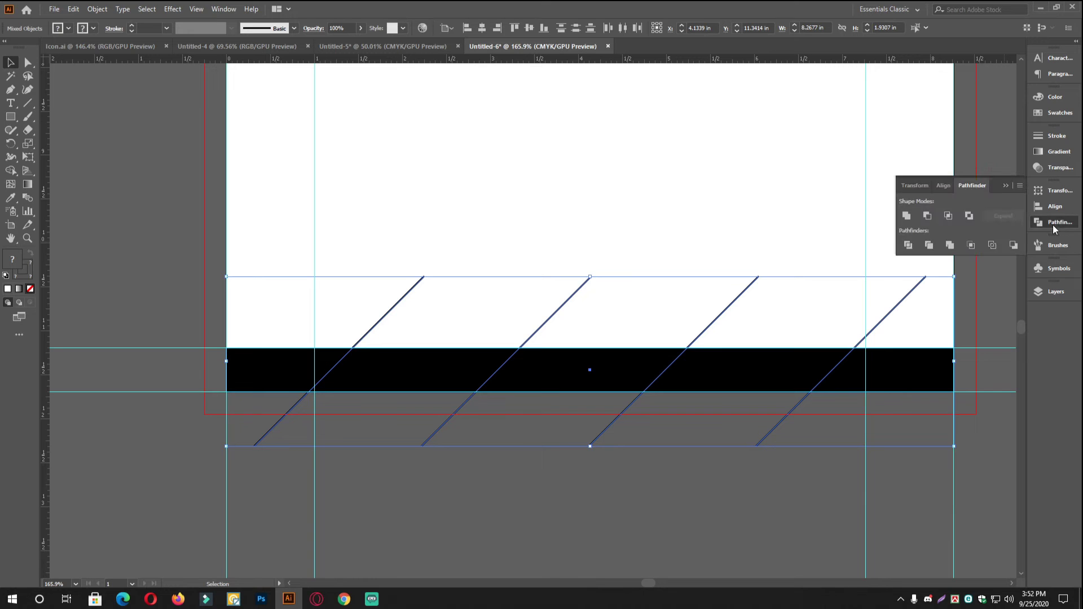
left_click(908, 245)
right_click(584, 299)
left_click(605, 389)
left_click(673, 484)
left_click_drag(617, 387, 437, 467)
left_click(226, 502)
Select individual pieces of the divided footer band and examine how the five segments are proportioned
left_click_drag(512, 407, 411, 387)
left_click_drag(470, 312, 457, 355)
left_click_drag(447, 428, 496, 437)
left_click_drag(410, 483, 536, 417)
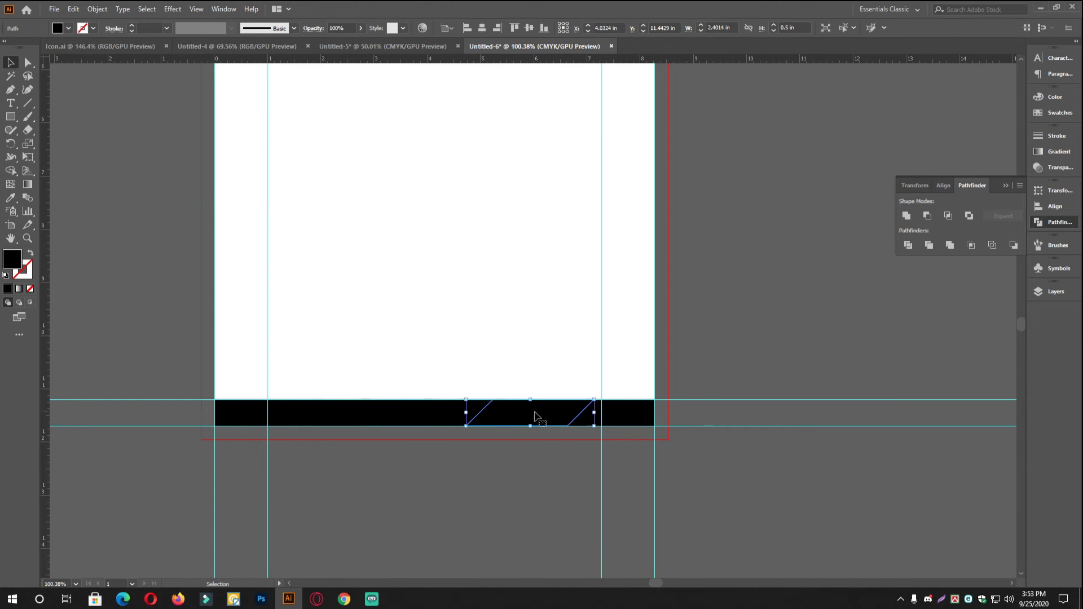
left_click(624, 419)
left_click_drag(614, 373, 626, 367)
left_click_drag(485, 399, 556, 399)
mouse_move(557, 399)
left_mouse_down()
mouse_move(544, 401)
mouse_move(556, 401)
left_mouse_up()
left_click_drag(465, 398, 446, 403)
left_click_drag(446, 406, 539, 397)
Undo the footer division and the centring of the diagonal line group
key("ctrl+z")
key("ctrl+z")
key("ctrl+z")
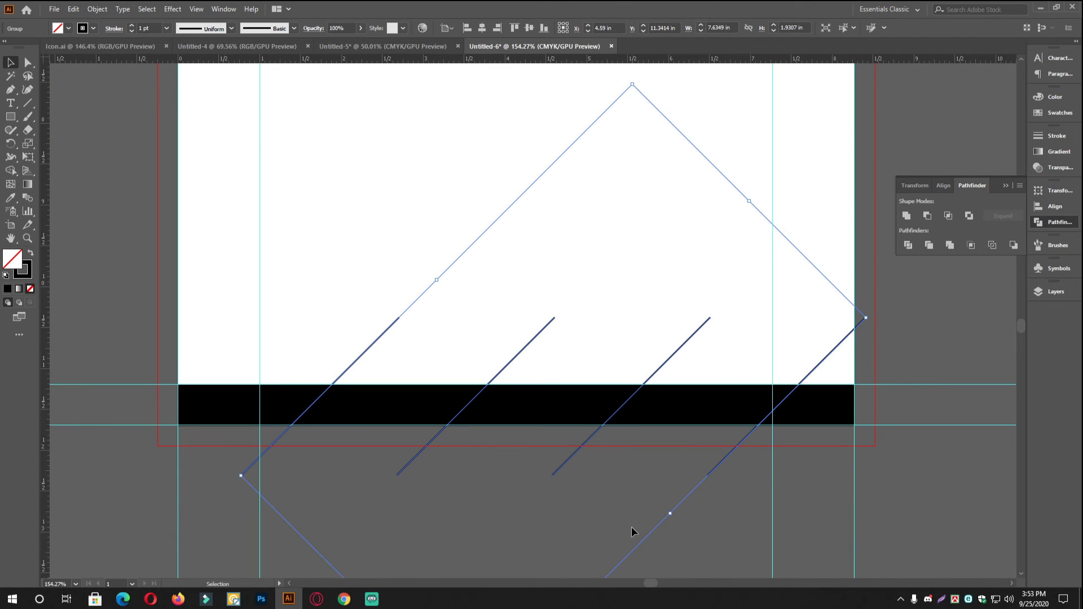
Ungroup the four diagonal lines and delete the rightmost one
right_click(774, 511)
left_click(798, 343)
left_click(713, 467)
key("Delete")
Group the three remaining diagonal lines and centre them horizontally on the artboard together with the footer band
left_click(672, 359)
left_click(539, 336, "shift")
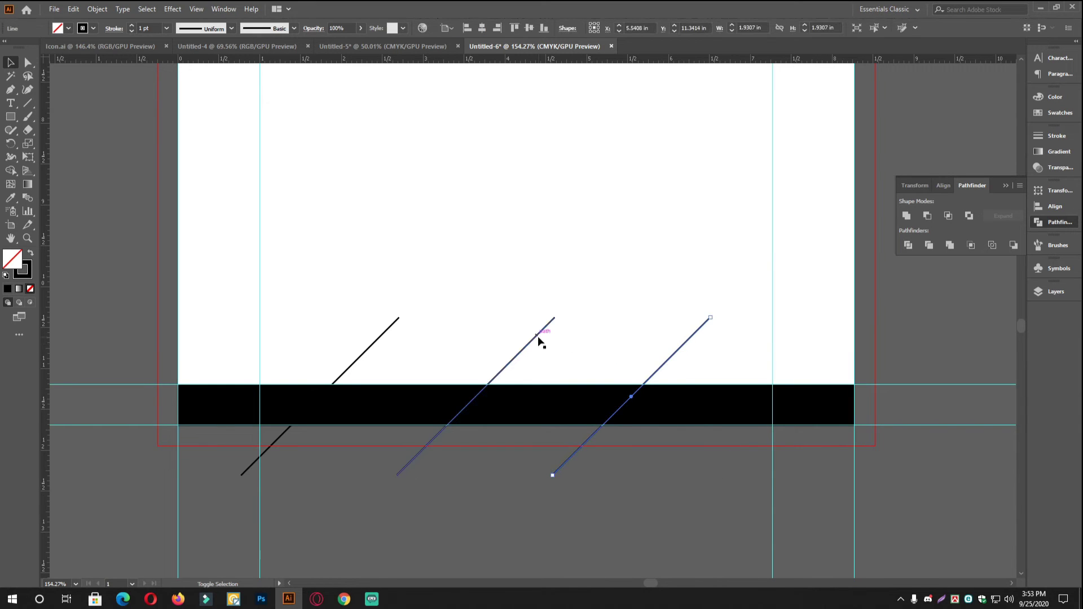
left_click(377, 342, "shift")
key("ctrl+g")
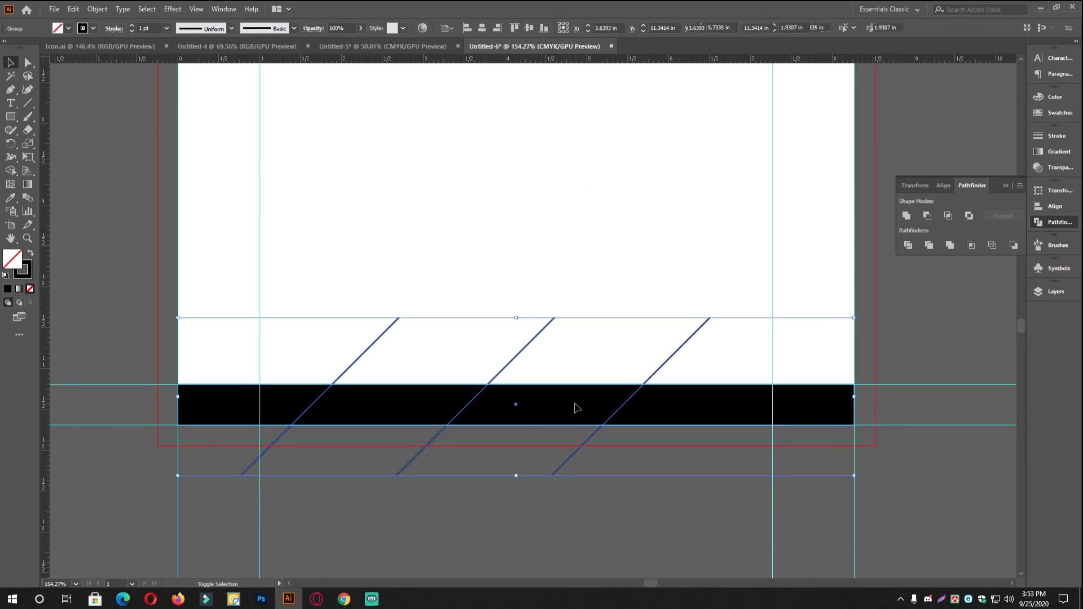
left_click(576, 407, "shift")
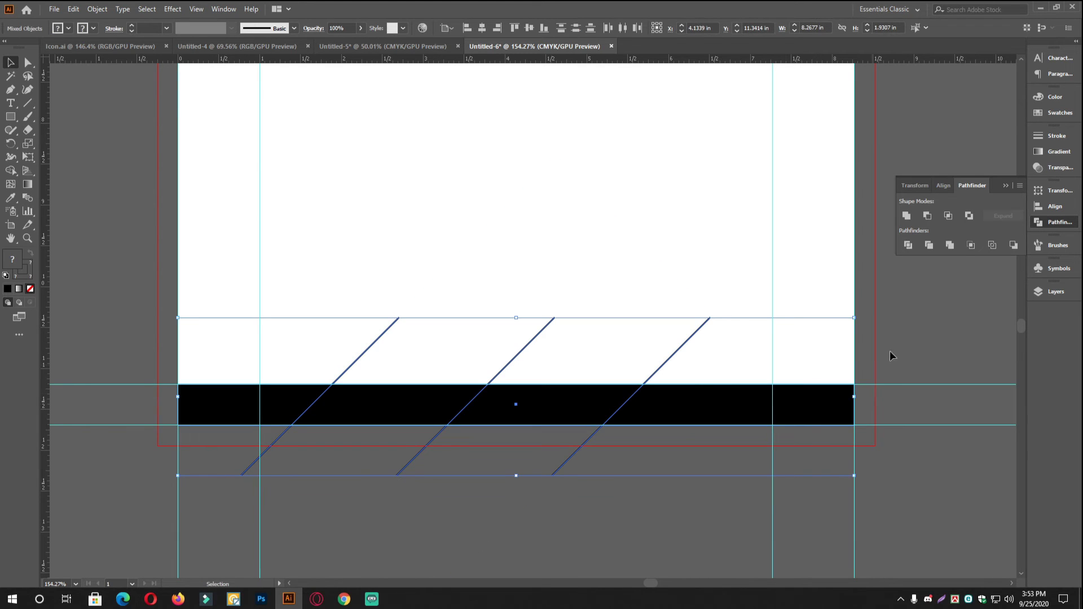
left_click(1055, 207)
left_click(927, 217)
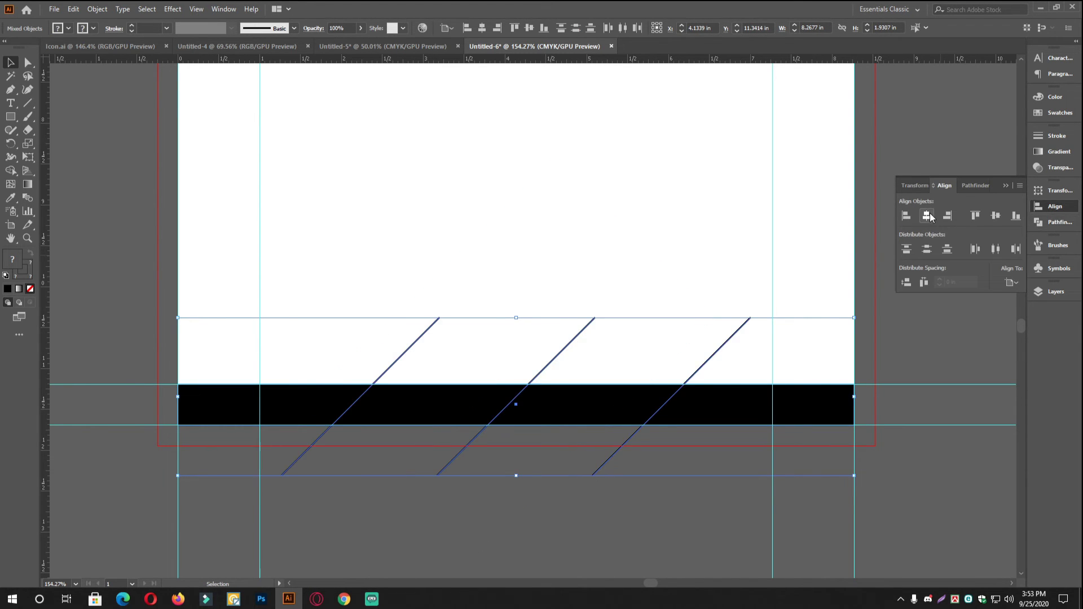
Divide the footer band along the three diagonal lines with Pathfinder and ungroup the resulting pieces
left_click(1051, 224)
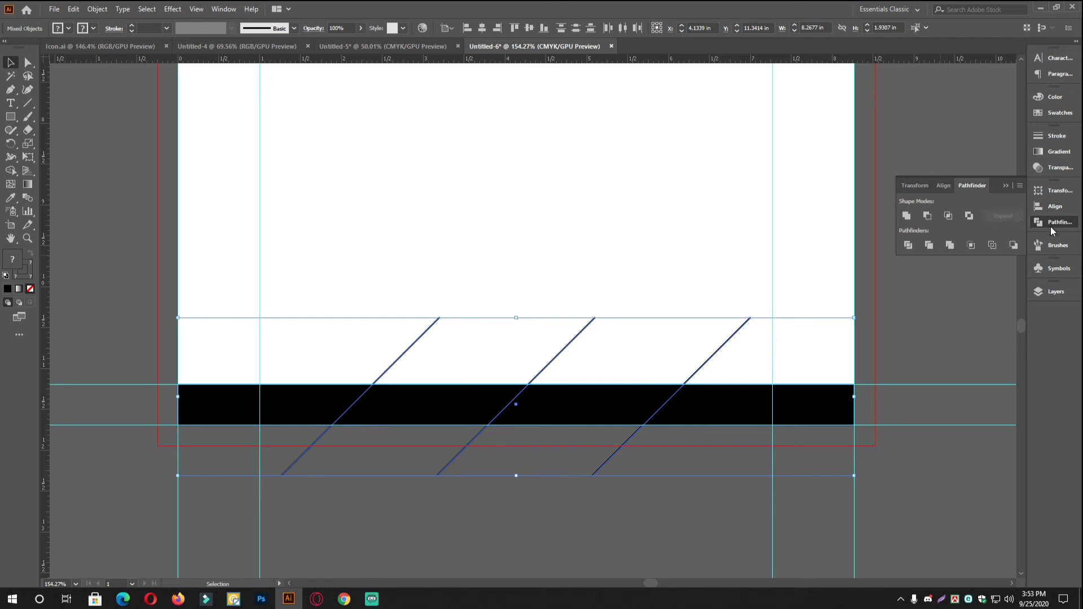
left_click(908, 245)
right_click(427, 287)
left_click(475, 380)
left_click(448, 427)
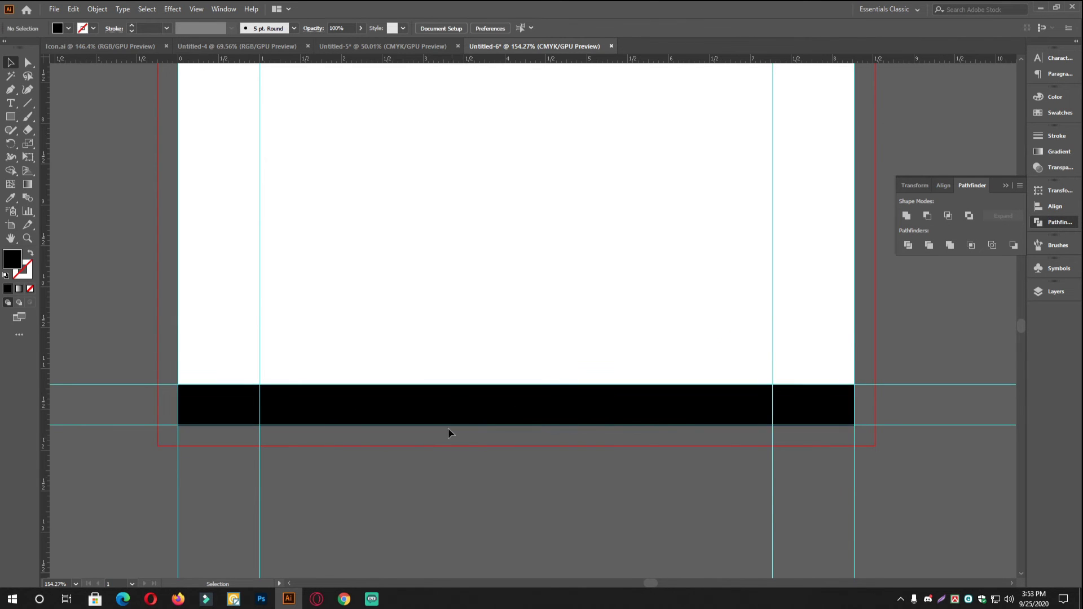
Fill the leftmost footer segment with the dark green sampled from the DreamStudio logo
scroll(448, 428, "down", 3, "alt")
key("i")
left_click_drag(493, 168, 503, 323)
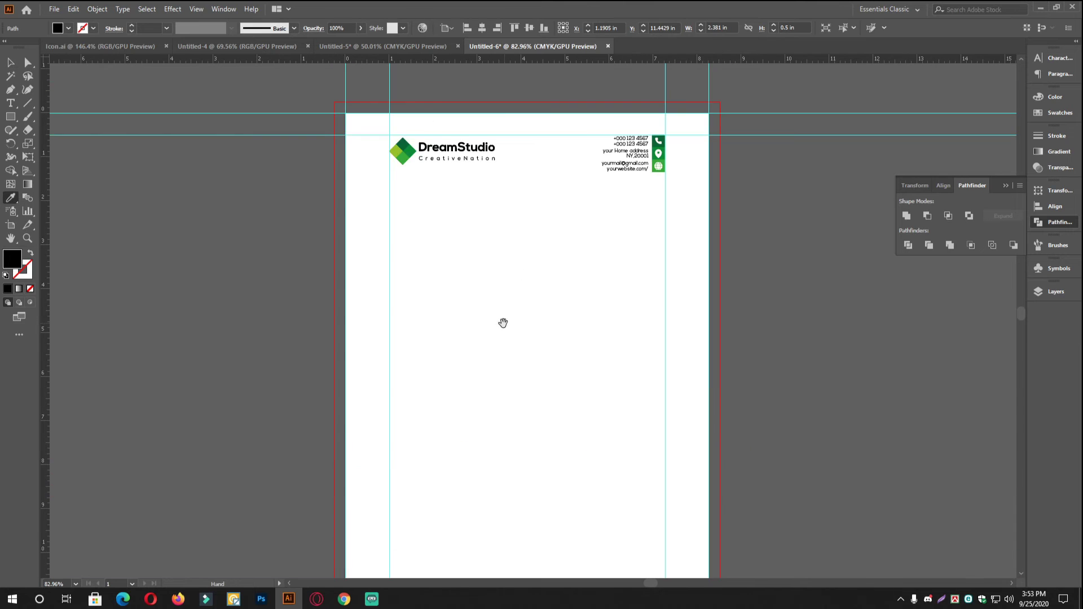
left_click(400, 151)
scroll(498, 286, "down", 3)
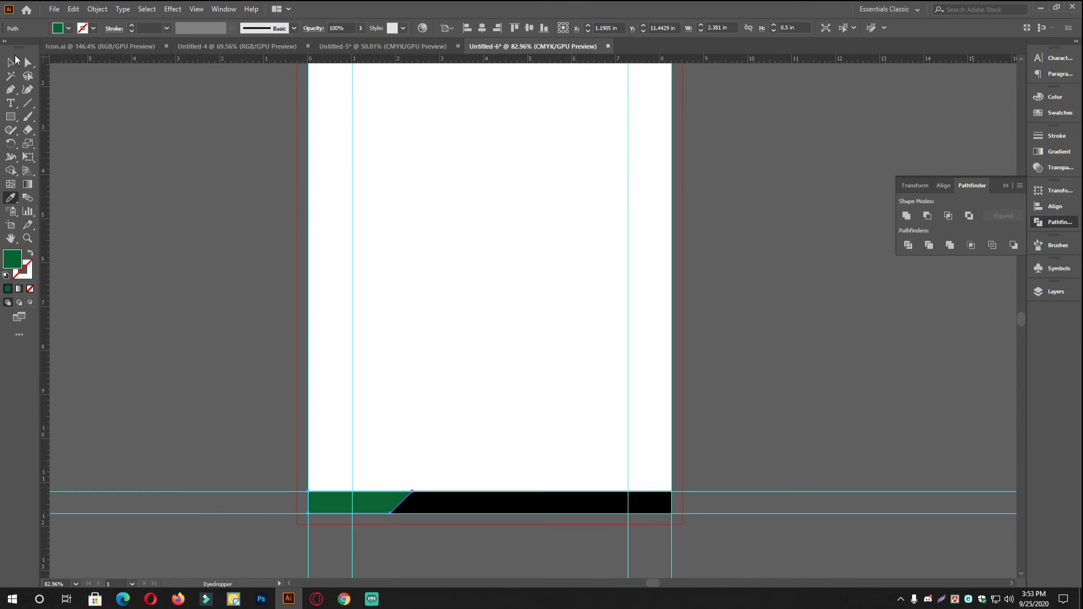
Fill the second footer segment with the medium green sampled from the logo
left_click(10, 62)
left_click(459, 496)
key("i")
scroll(380, 200, "up", 5)
left_click(388, 264)
scroll(388, 264, "down", 5)
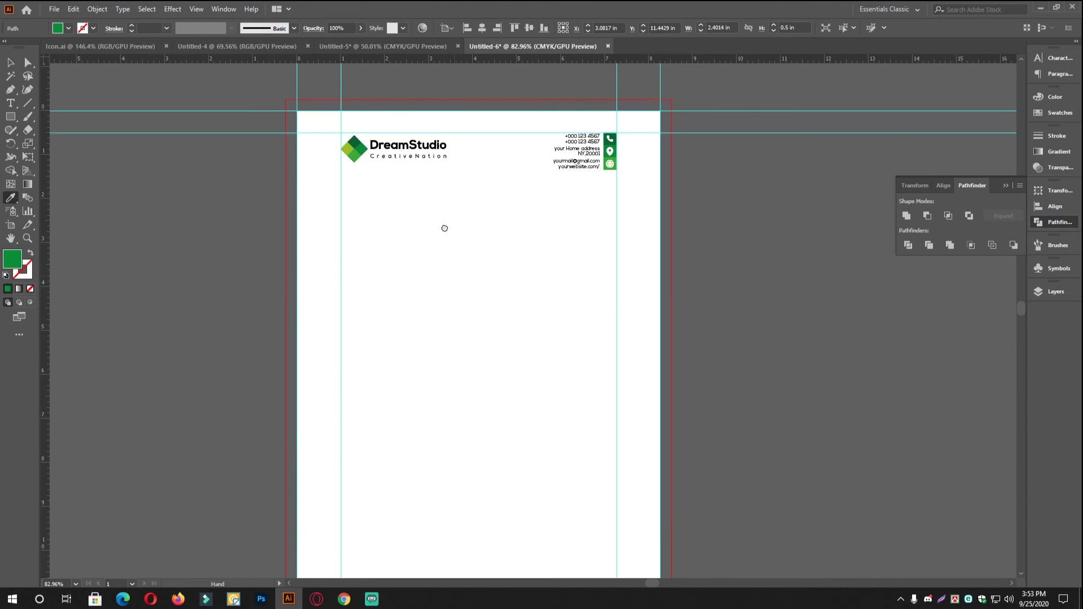
Fill the third footer segment with the lighter green sampled from the logo's lower diamond tile
left_click(10, 63)
left_click(493, 511)
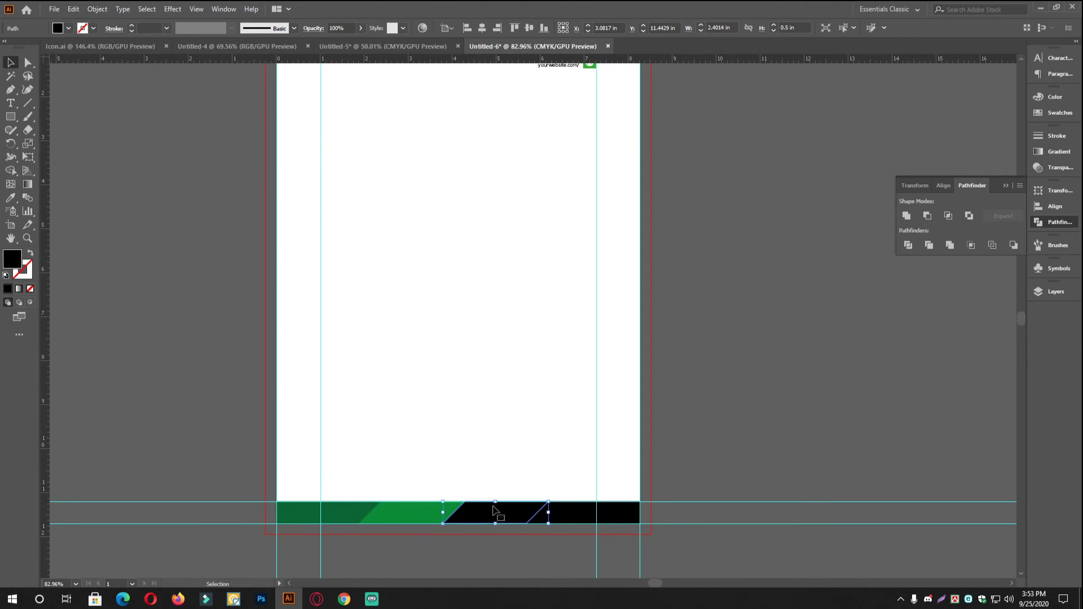
left_click(11, 199)
key("space")
left_click_drag(315, 152, 406, 440)
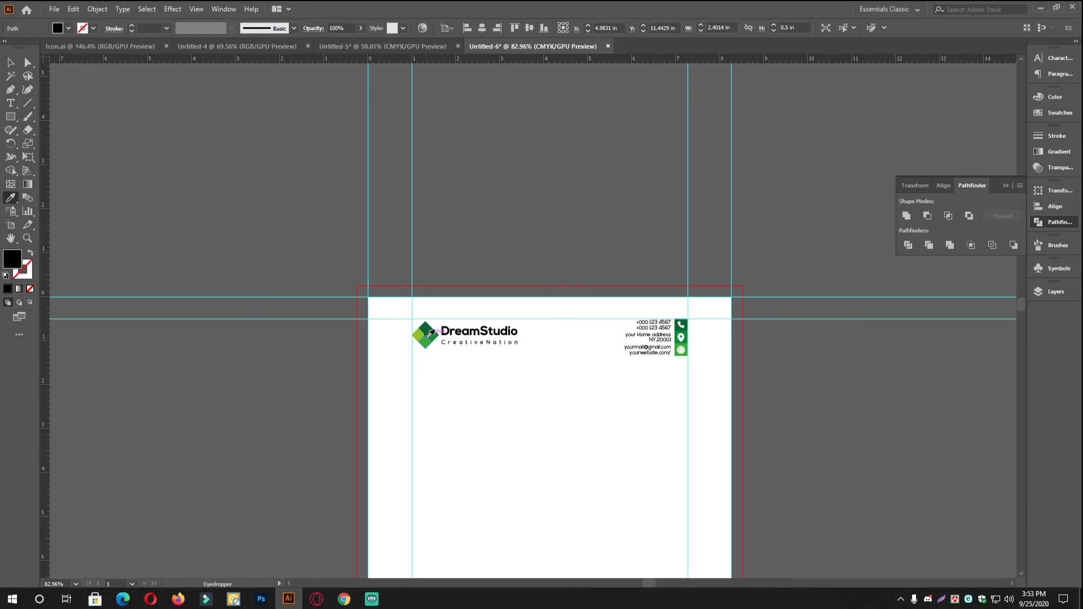
left_click(423, 345)
key("space")
left_click_drag(580, 453, 433, 161)
Fill the rightmost footer segment with the lime green sampled from the logo and deselect it
left_click(10, 63)
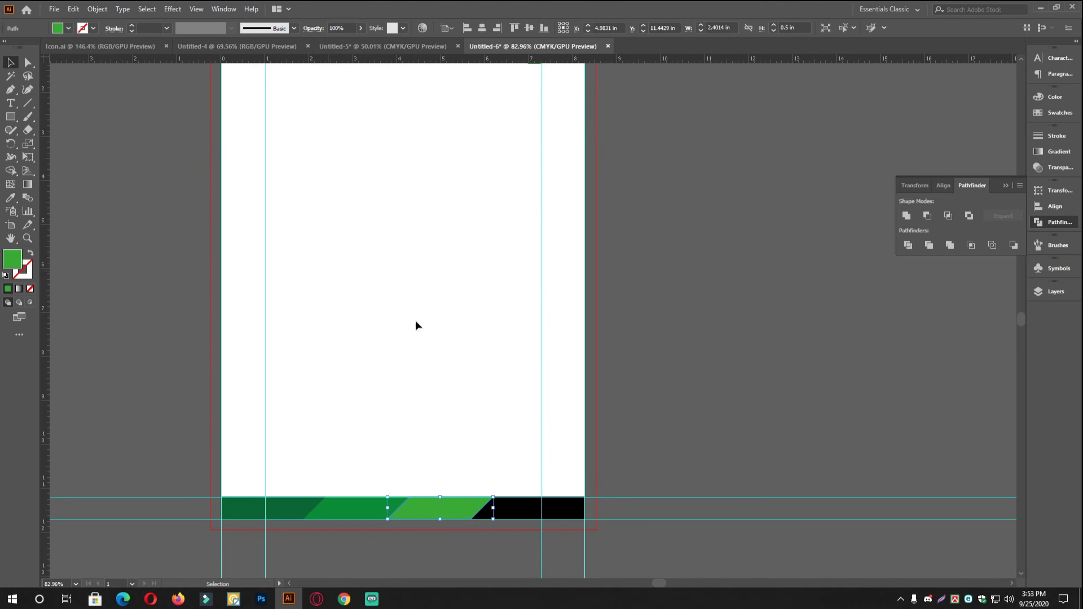
left_click(535, 509)
left_click(16, 202)
left_click_drag(276, 74, 413, 291)
left_click(361, 248)
left_click(10, 62)
left_click(158, 338)
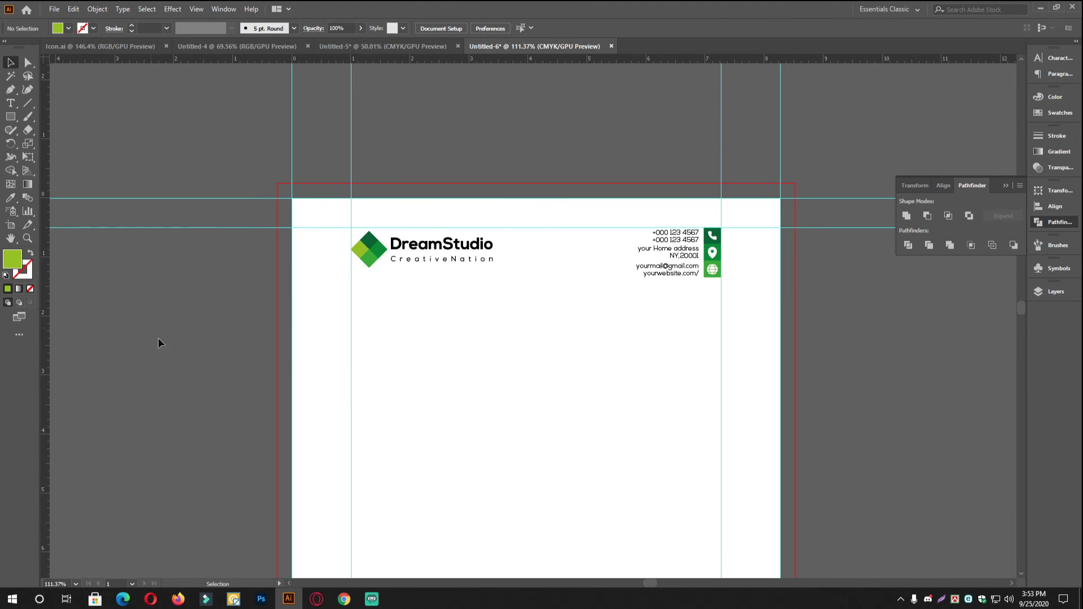
Examine the whole letterhead layout, from the logo and contact block down to the green footer band
scroll(327, 244, "down", 6, "alt")
left_click_drag(472, 423, 425, 395)
left_click_drag(425, 394, 471, 403)
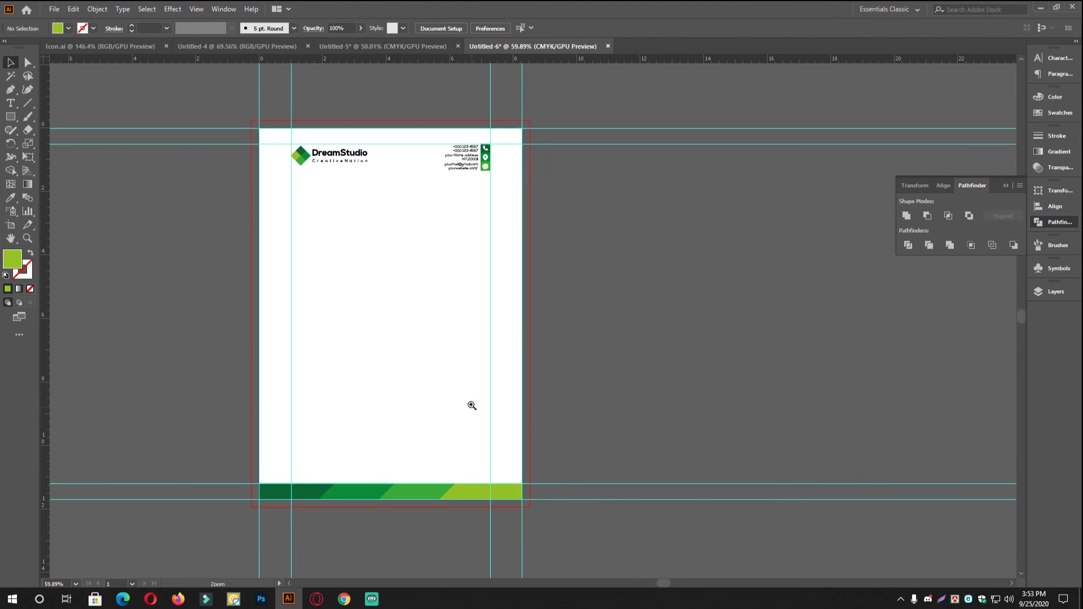
left_click_drag(426, 347, 436, 385)
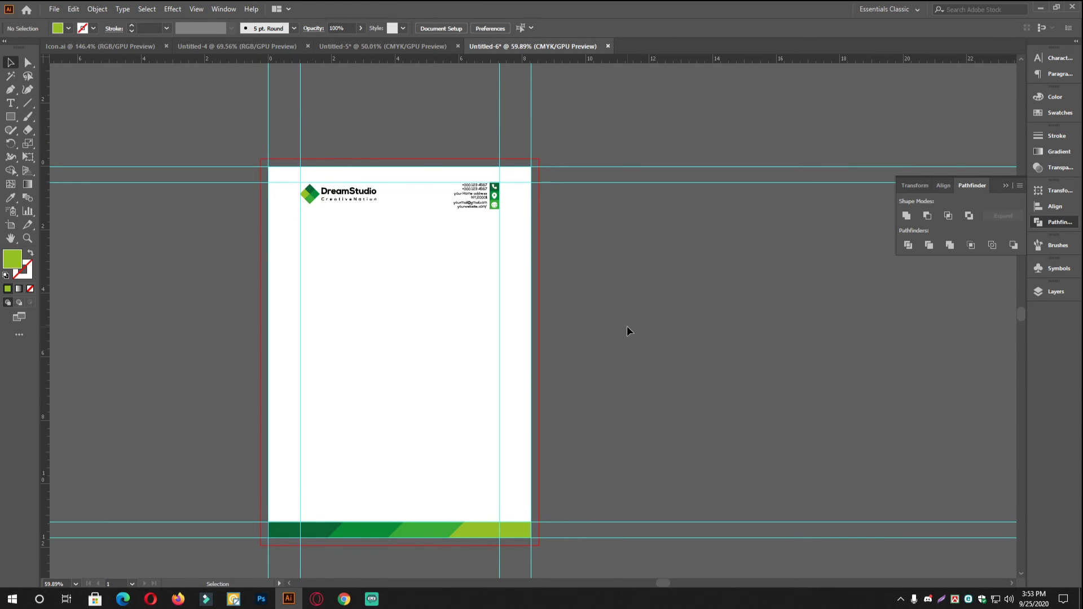
scroll(441, 361, "up", 6)
scroll(448, 269, "down", 3)
scroll(508, 217, "down", 2)
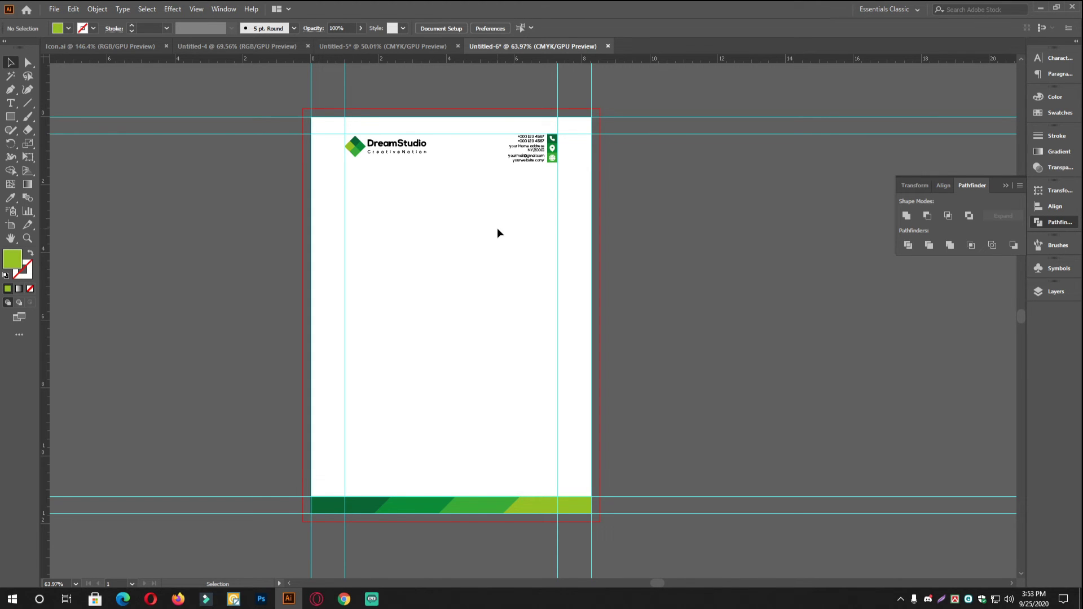
Add a line of black text with the signatory's name in the lower part of the page, above the footer band
left_click(1066, 227)
left_click_drag(491, 423, 519, 416)
left_click_drag(519, 416, 435, 274)
left_click_drag(345, 274, 394, 274)
left_click(14, 103)
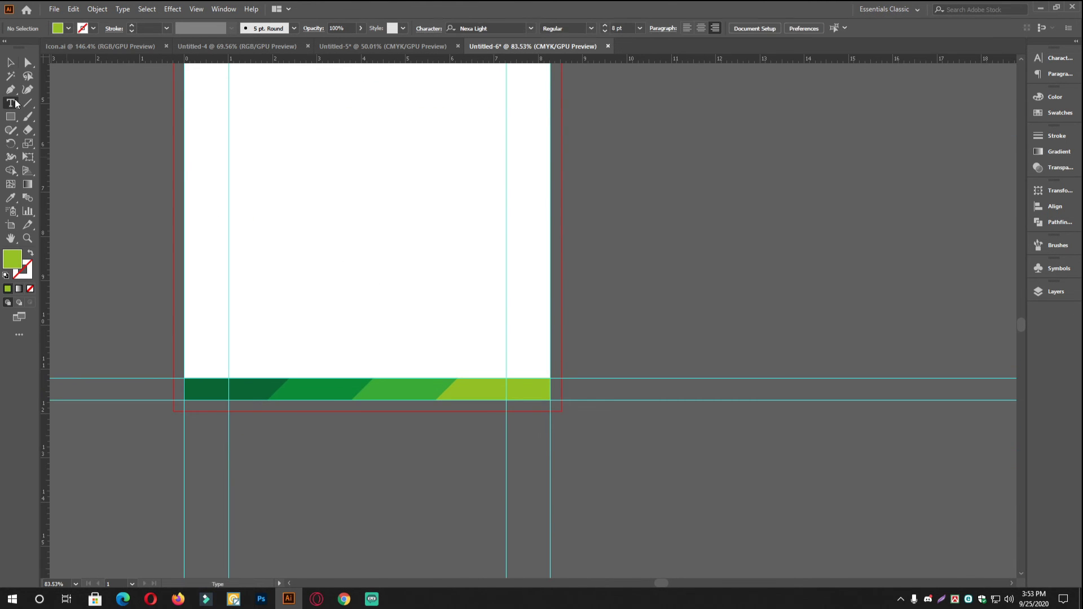
left_click_drag(427, 318, 501, 338)
left_click_drag(501, 340, 576, 341)
left_click_drag(374, 341, 496, 351)
left_click_drag(496, 350, 336, 352)
left_click_drag(336, 352, 536, 387)
left_click_drag(449, 417, 741, 414)
left_click_drag(623, 393, 404, 385)
left_click_drag(650, 382, 488, 401)
left_click_drag(490, 401, 576, 423)
left_click_drag(530, 424, 460, 422)
left_click_drag(460, 422, 497, 430)
left_click(466, 427)
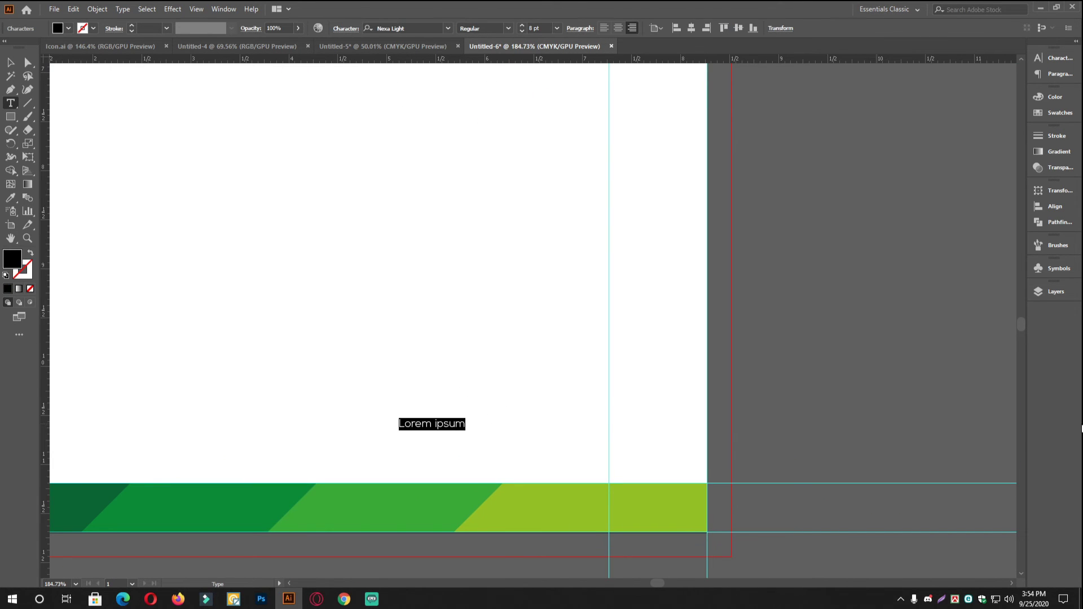
type("S")
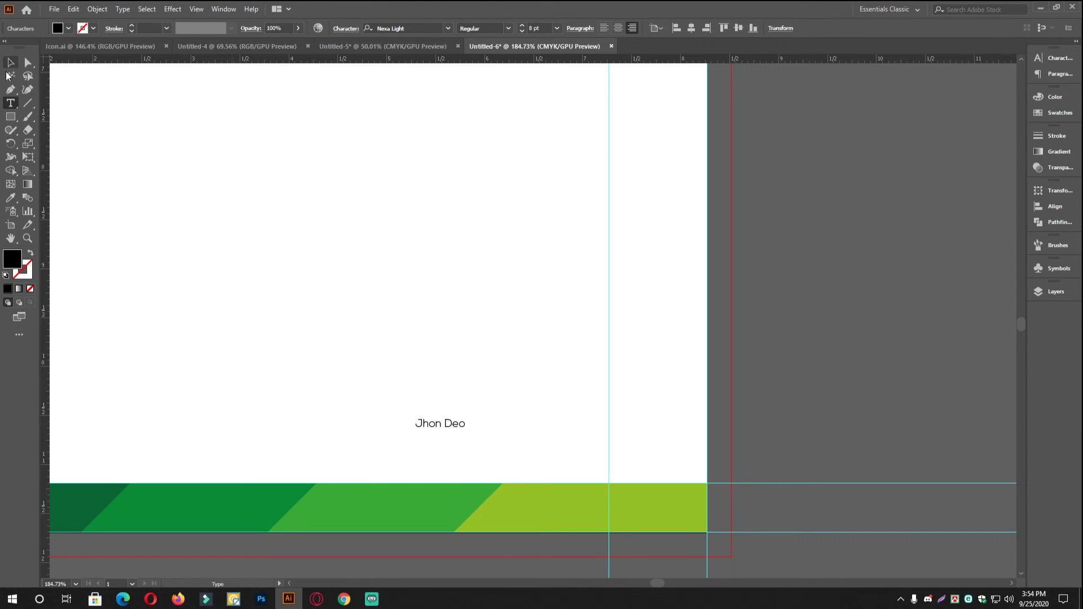
Enlarge the signatory's name and set its font size to 12 pt
left_click(10, 63)
left_click_drag(471, 425, 518, 425)
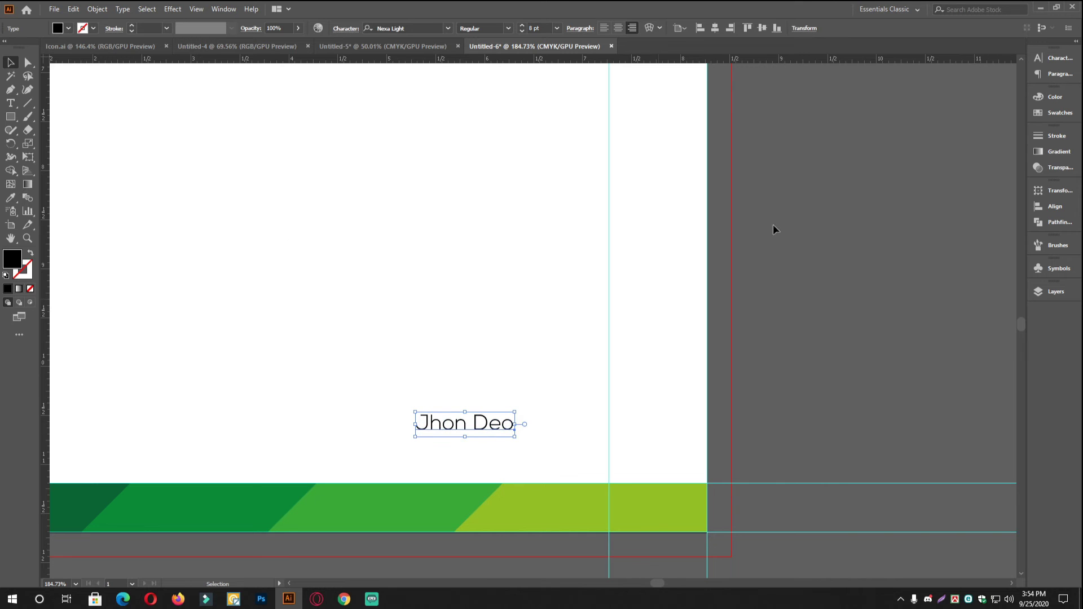
left_click(1057, 59)
left_click(915, 107)
left_click(915, 107)
left_click(915, 108)
left_click(915, 107)
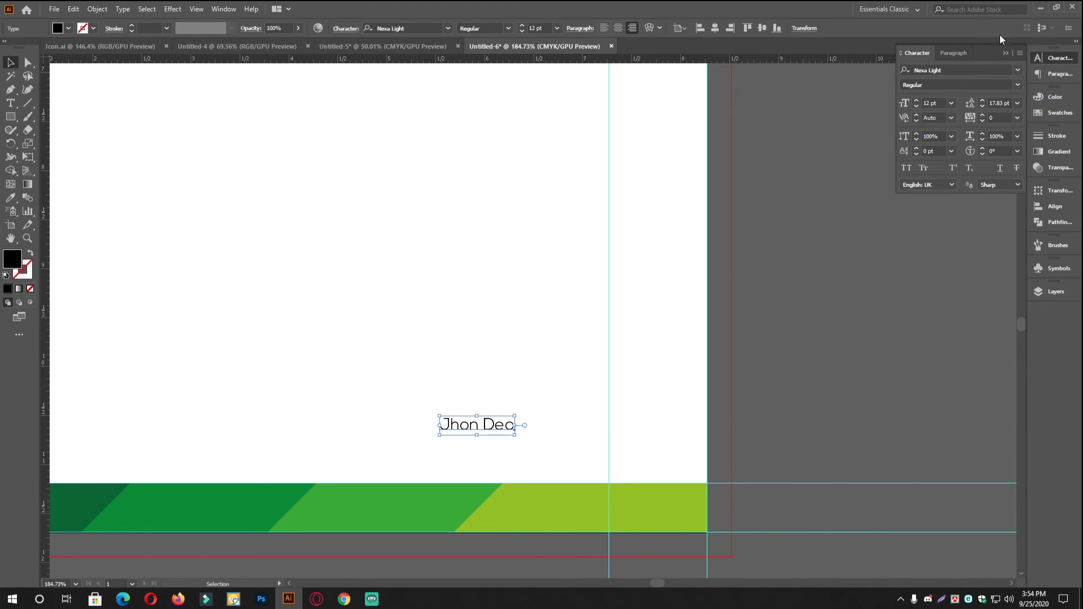
Set only the first name of the signatory text in Nexa Bold and deselect it
left_click(993, 69)
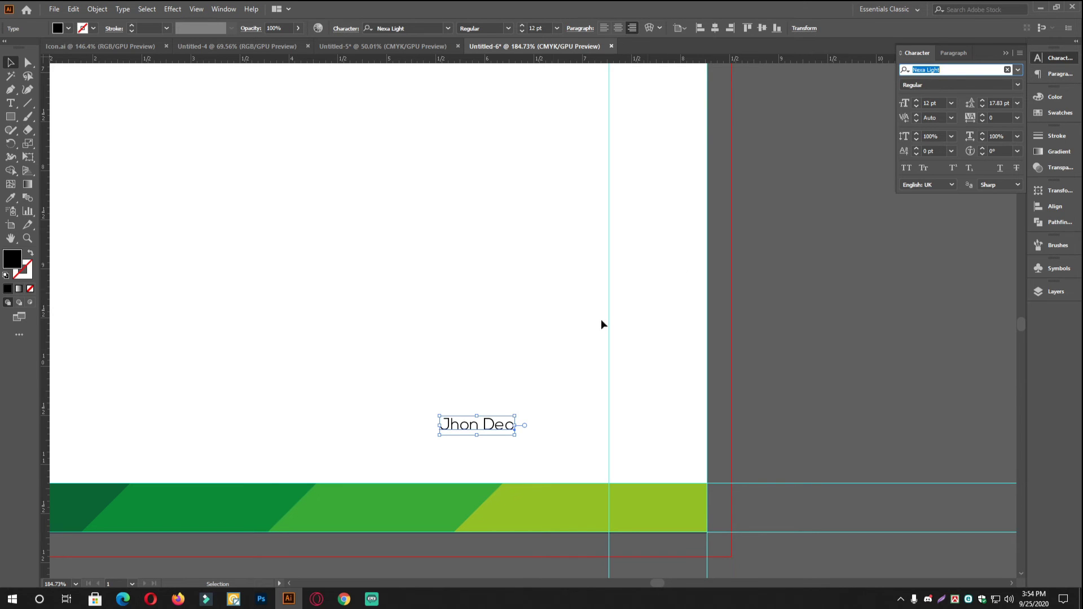
double_click(476, 425)
key("ctrl+a")
left_click_drag(478, 425, 439, 424)
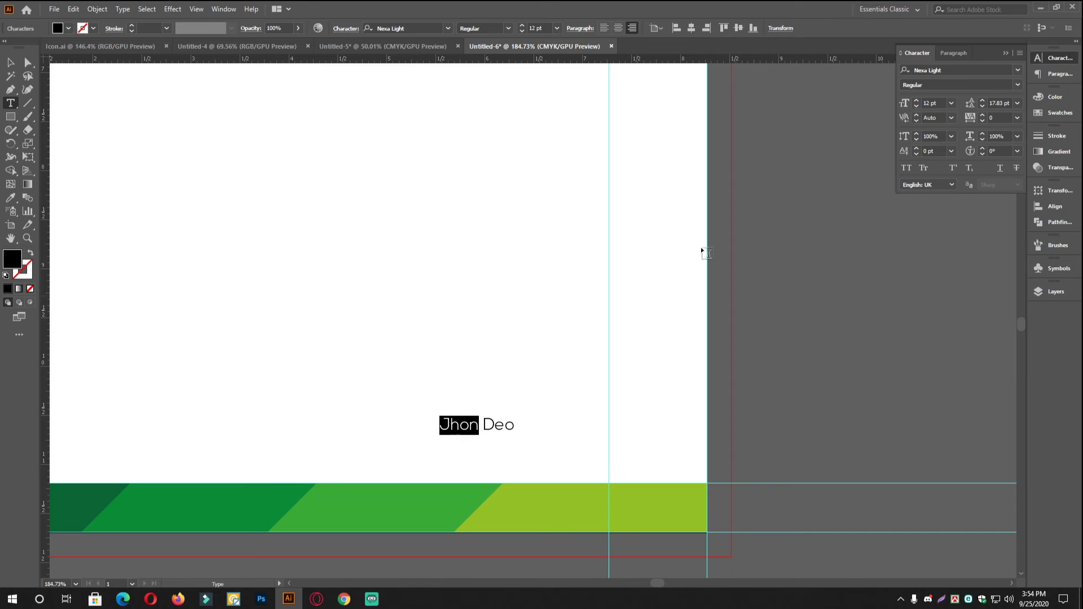
left_click(929, 70)
type("nexa")
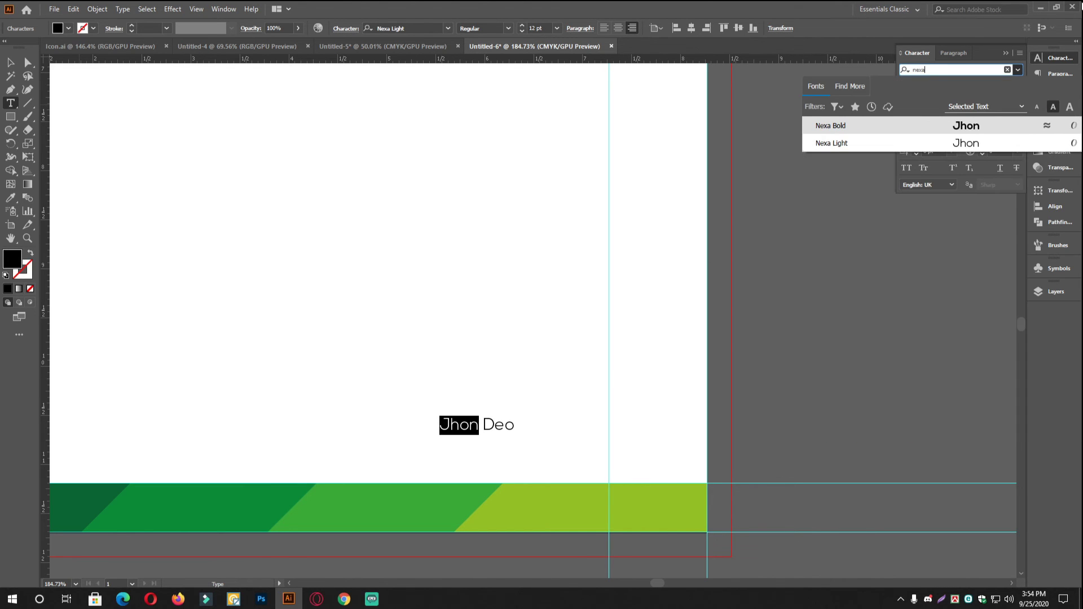
key("Return")
left_click(10, 62)
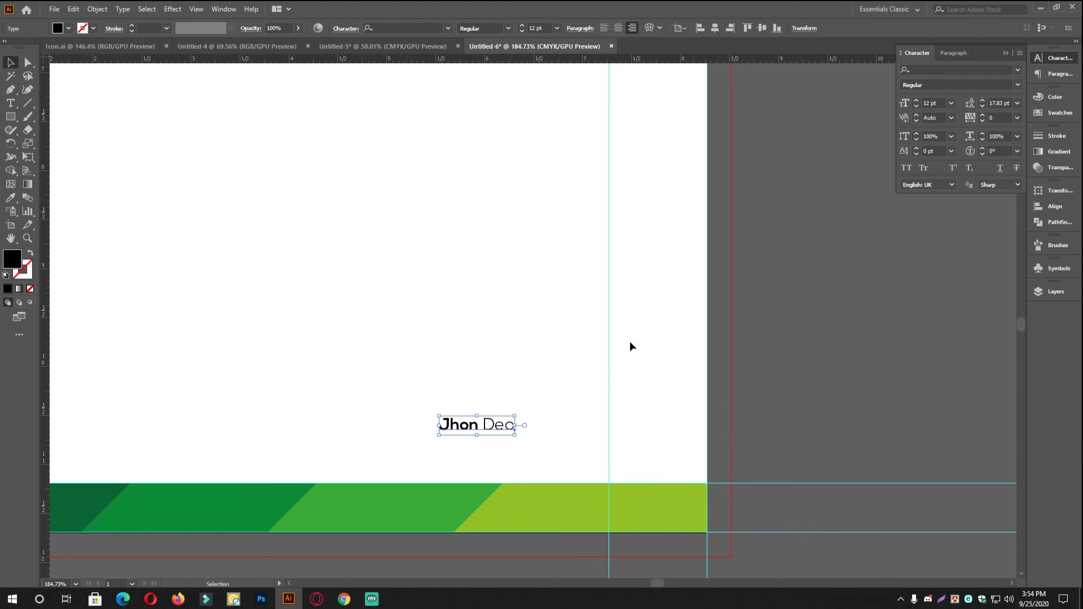
left_click(841, 478)
Move the signatory's name closer to the right margin guide, above the footer's lime segment
scroll(469, 445, "up", 3)
left_click_drag(491, 410, 606, 407)
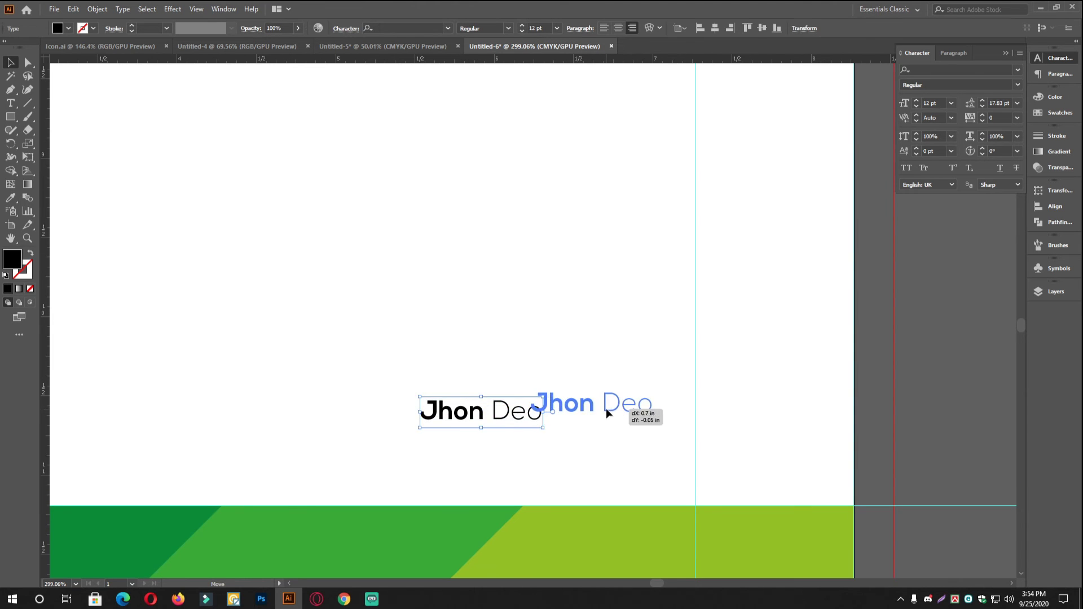
key("ctrl+0")
left_click_drag(543, 377, 599, 375)
left_click_drag(501, 363, 652, 405)
left_click_drag(440, 394, 617, 398)
left_click_drag(512, 364, 512, 394)
left_click(636, 409)
left_click_drag(574, 420, 297, 368)
key("ctrl+0")
scroll(469, 415, "up", 5)
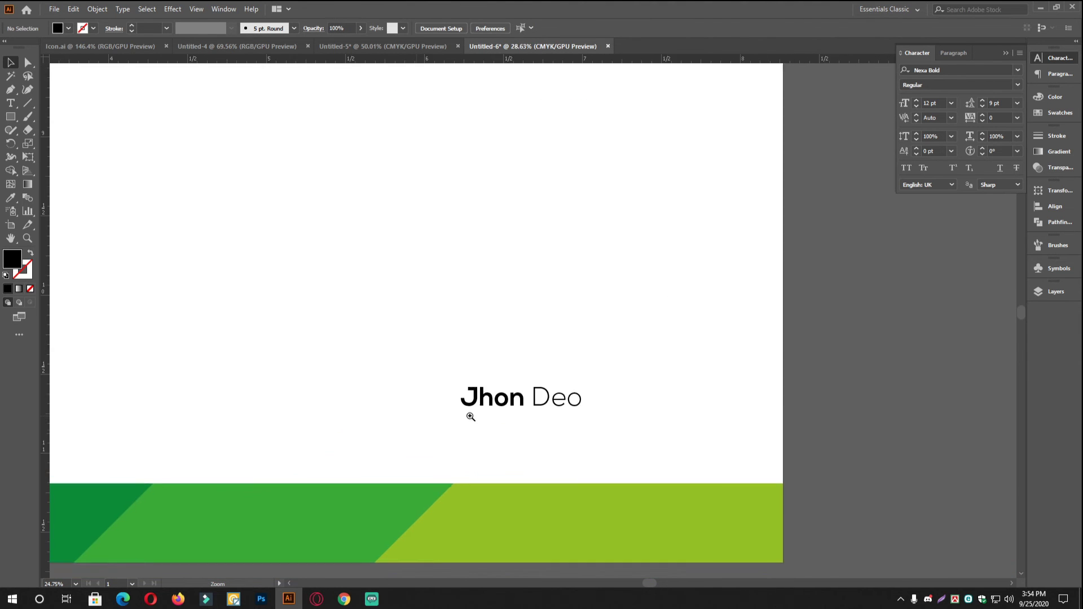
scroll(626, 394, "down", 3)
key("ctrl+0")
scroll(604, 425, "up", 5)
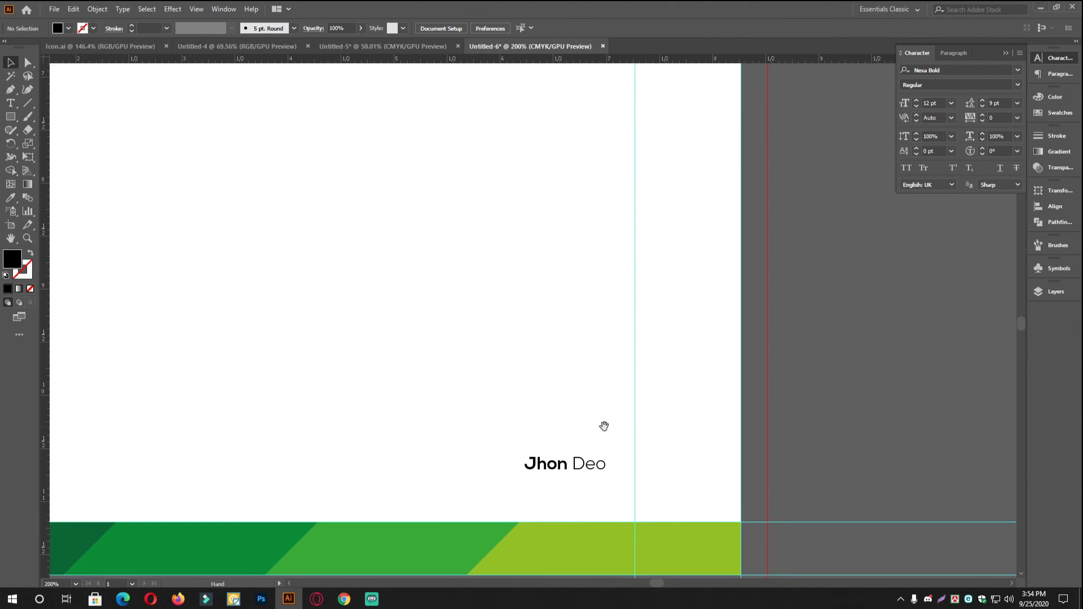
left_click_drag(479, 402, 478, 407)
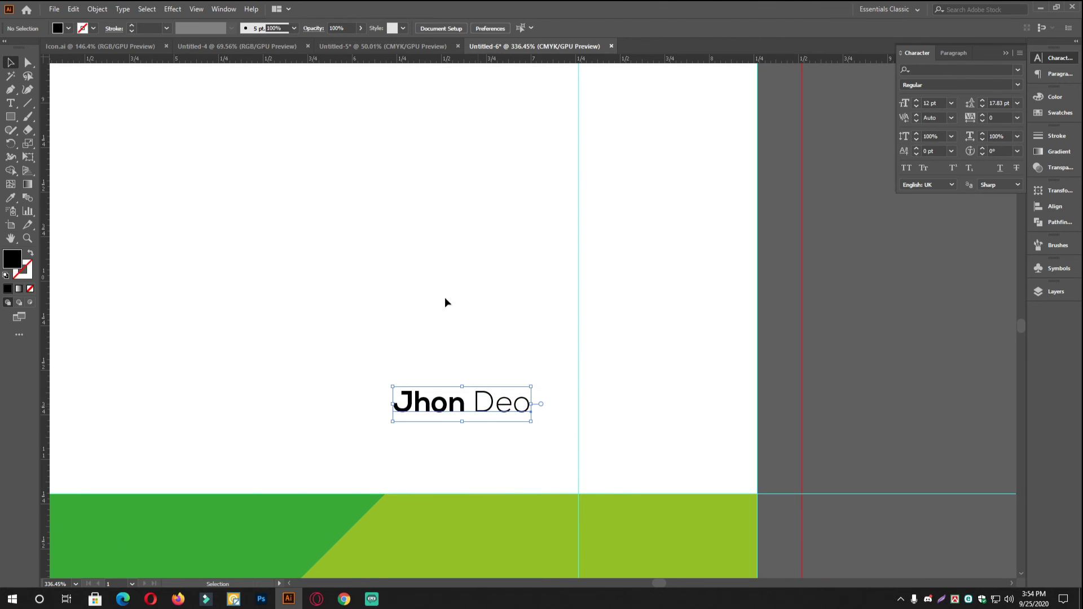
Duplicate the signatory's name straight above the original and set the copy in the Great Vibes font
left_click_drag(417, 389, 417, 303, "alt")
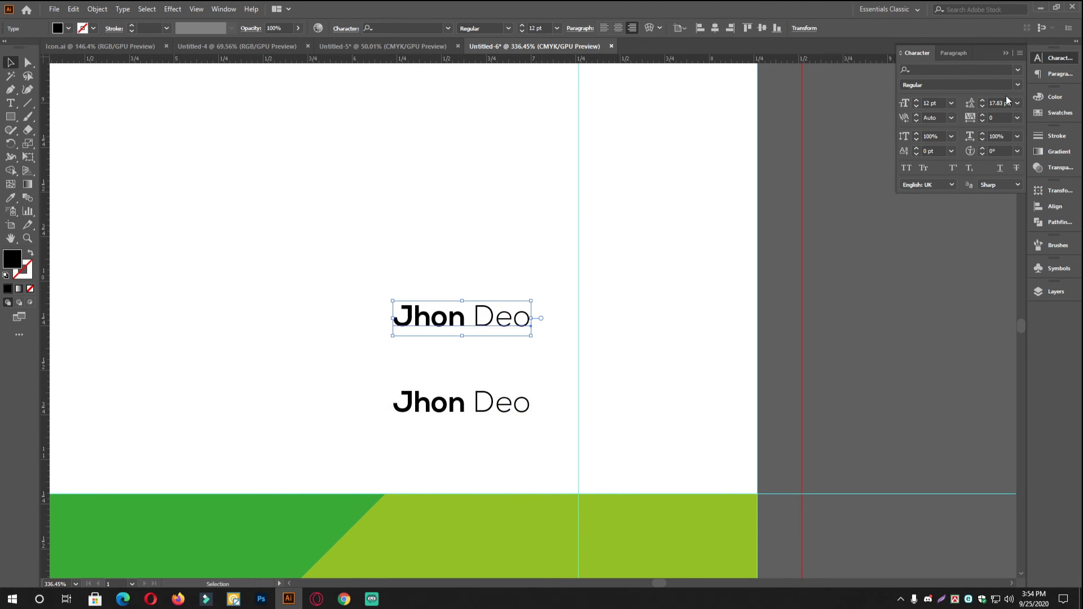
left_click(951, 68)
type("great")
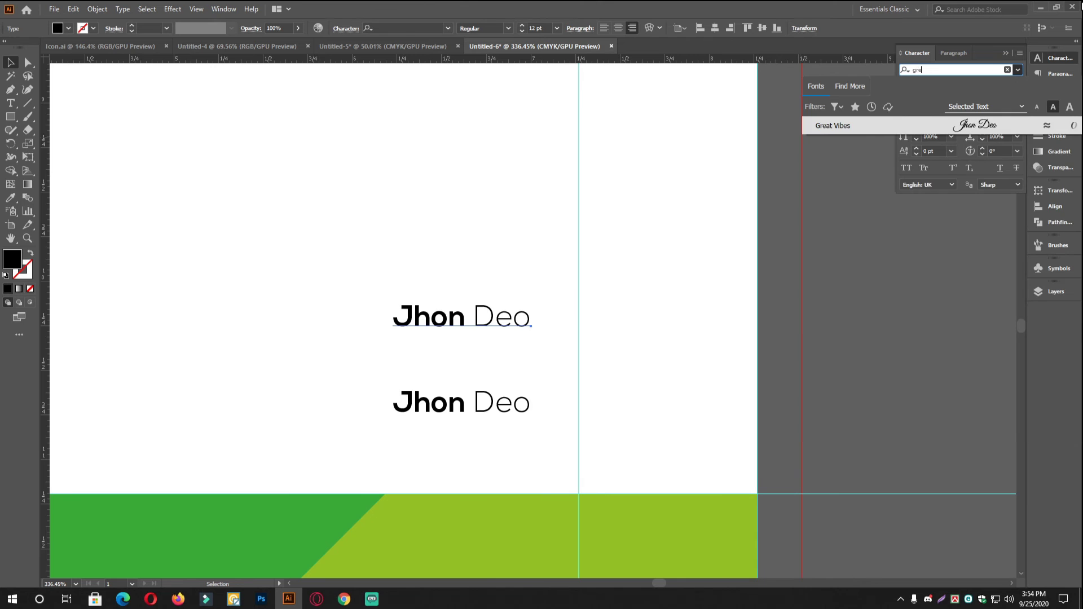
key("Return")
Move the script signature down closer to the printed name and deselect it
left_click_drag(463, 318, 451, 351)
left_click(436, 258)
left_click_drag(487, 384, 553, 394, "ctrl")
left_click_drag(401, 387, 478, 355)
left_click(445, 402)
left_click(455, 334)
left_click_drag(477, 355, 416, 327)
left_click(416, 328)
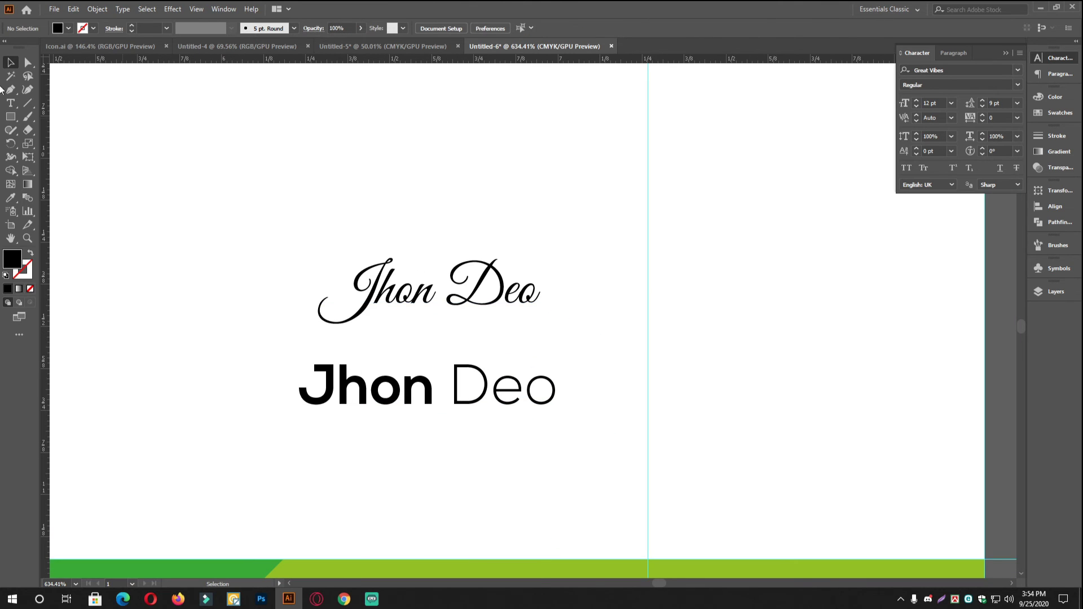
Draw a horizontal black-stroked line about 0.8 in long between the script signature and the printed name
left_click(27, 105)
left_click_drag(359, 365, 325, 358, "ctrl")
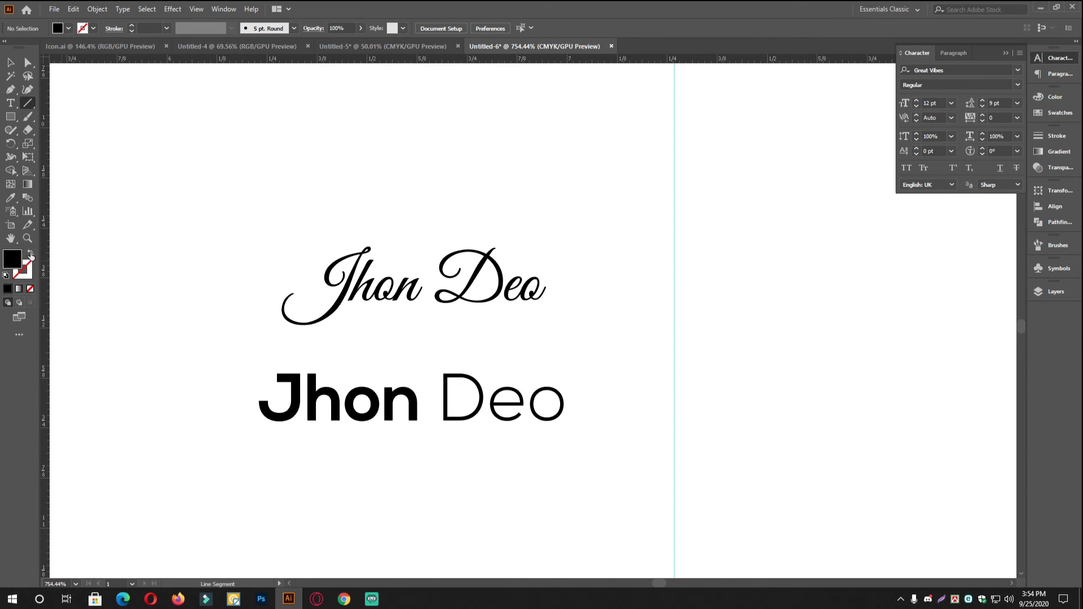
left_click(31, 254)
left_click_drag(261, 352, 581, 353)
left_click(9, 63)
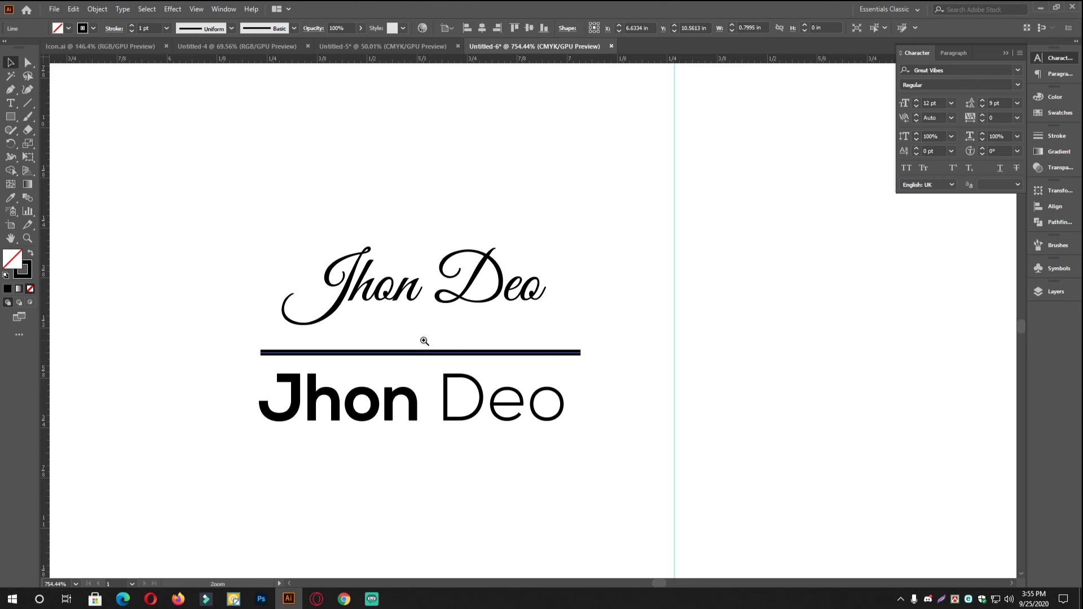
Turn the signature line into a dashed line with a 3 pt dash
scroll(428, 344, "up", 2)
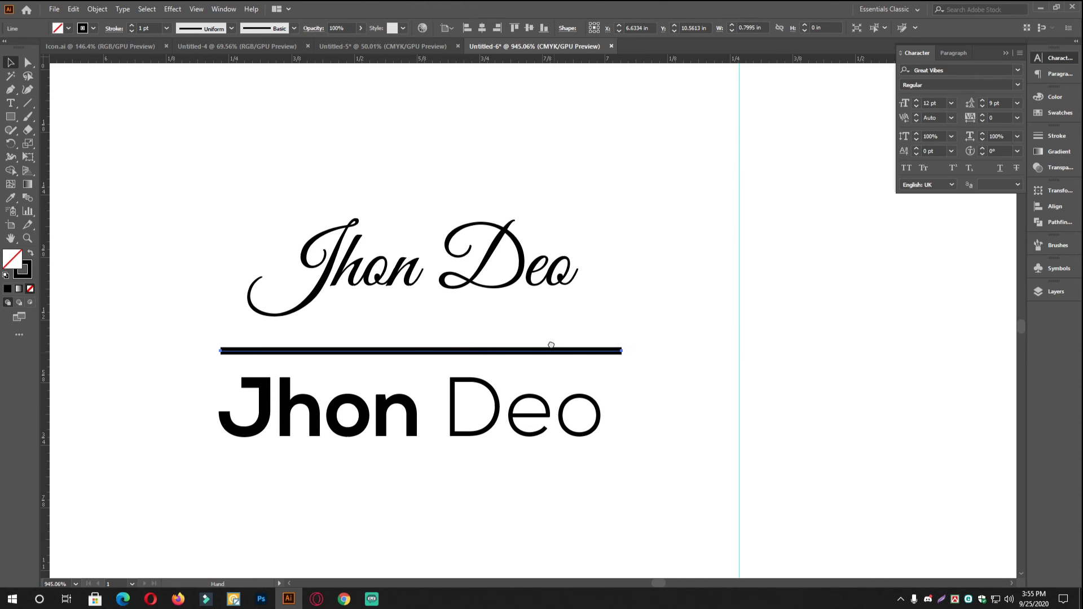
left_click(1057, 137)
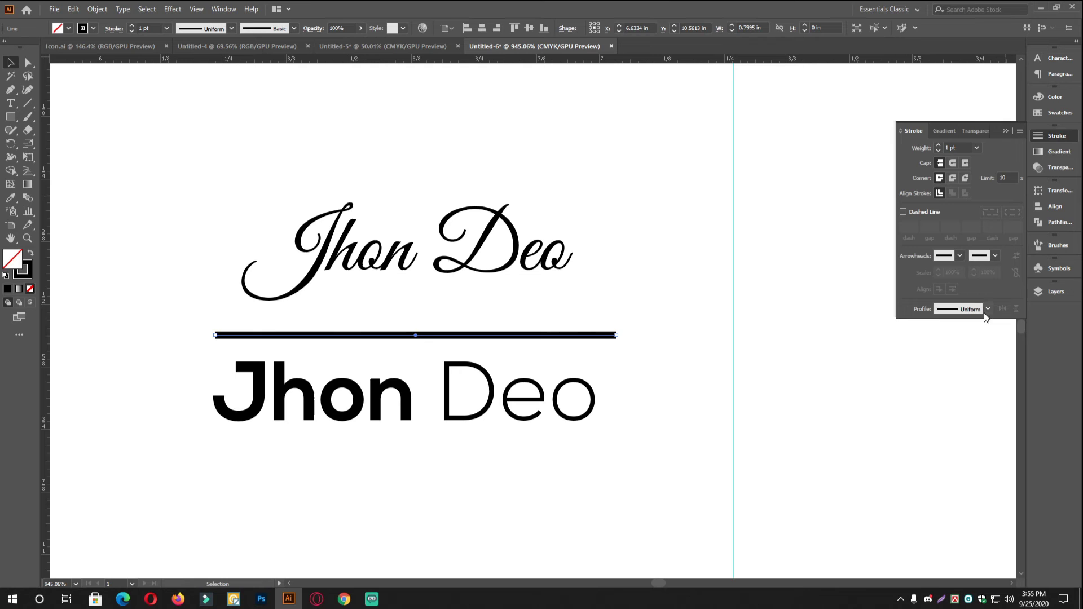
left_click(926, 215)
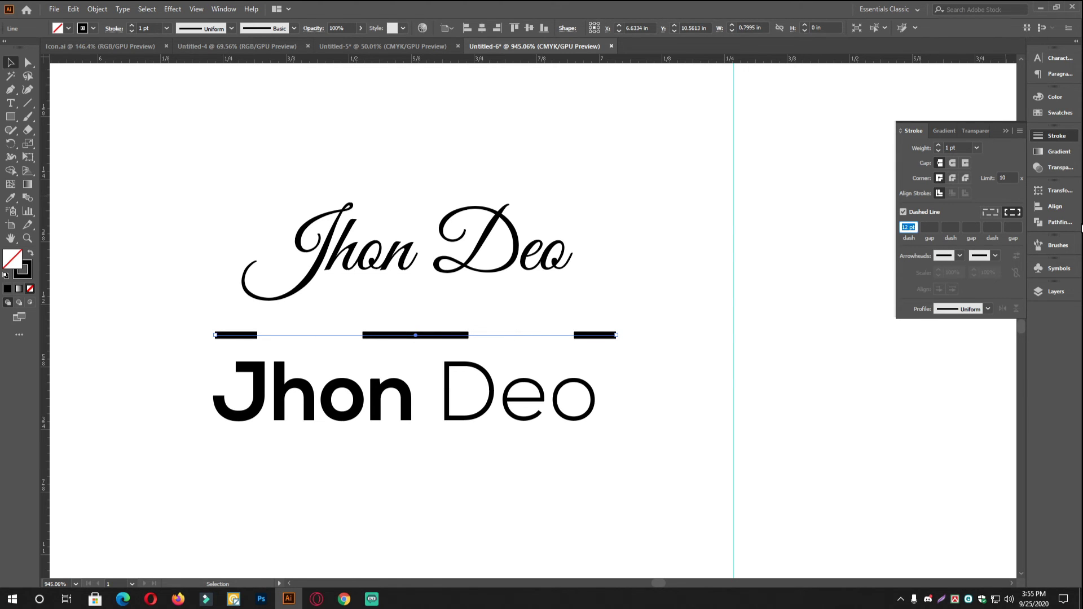
key("Down")
key("Down")
key("Down")
key("Down")
key("Down")
key("Down")
key("Down")
key("Down")
key("Down")
key("Down")
key("Down")
key("Up")
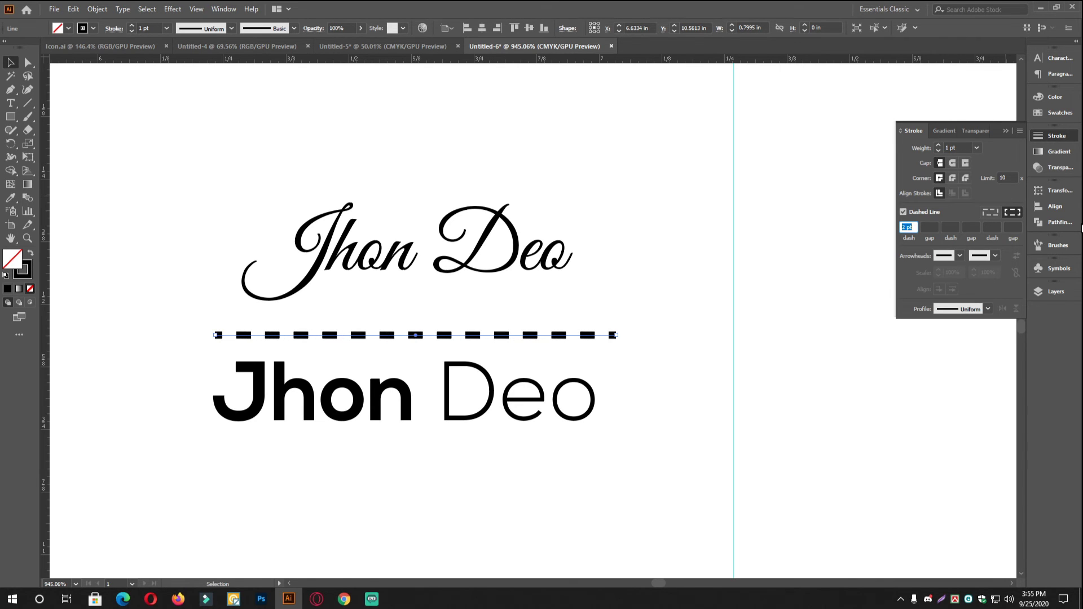
key("Up")
key("Return")
left_click(1052, 134)
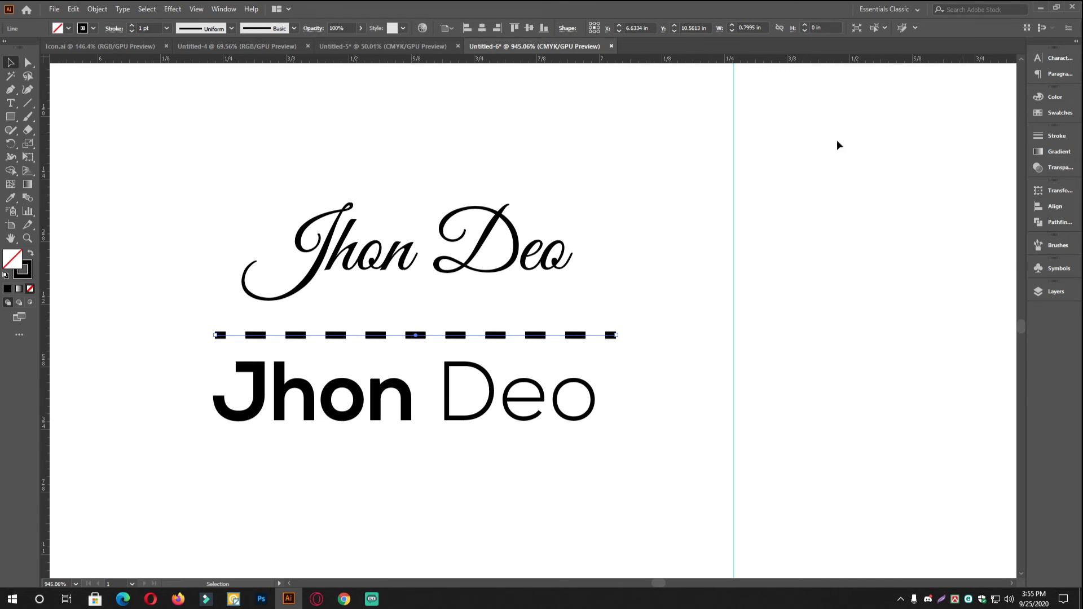
Shift the dashed line slightly closer to the printed name and set its stroke weight to 0.5 pt
left_click(626, 418)
left_click_drag(489, 349, 523, 340)
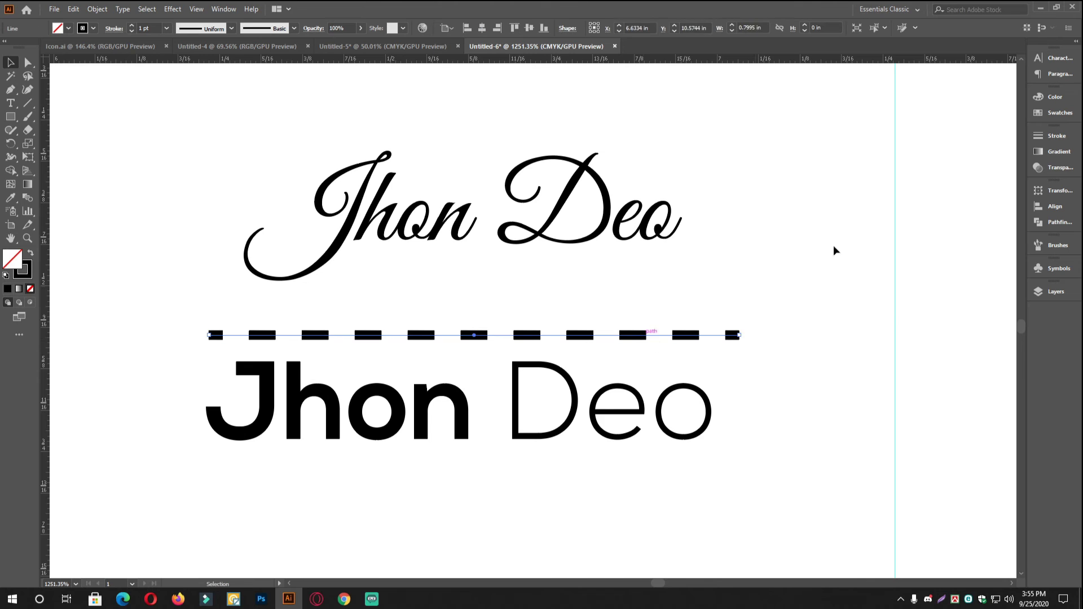
left_click(1057, 133)
left_click(962, 147)
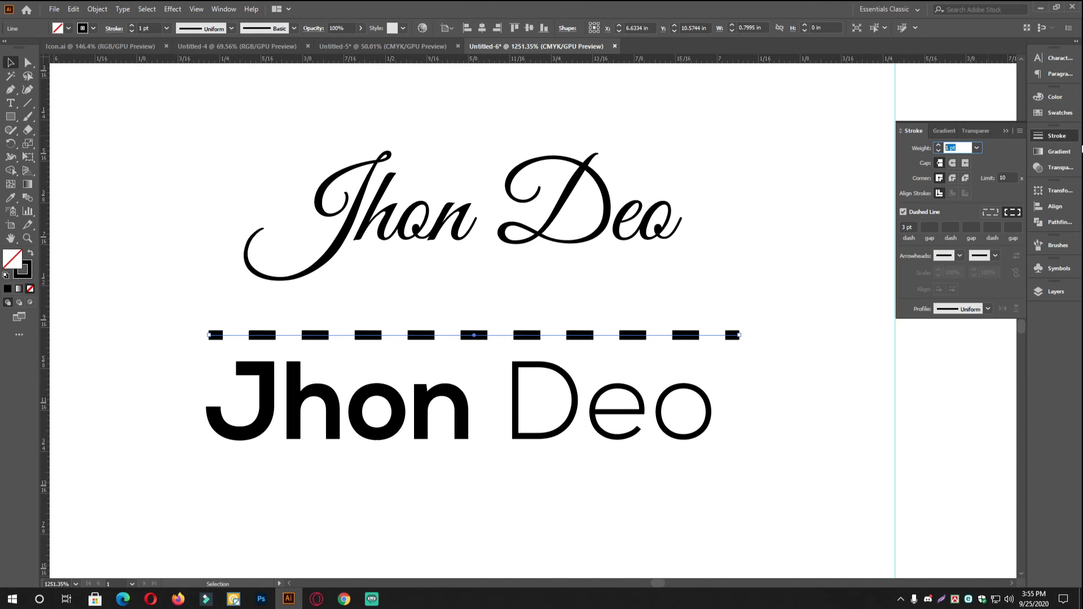
type("0.5")
key("Return")
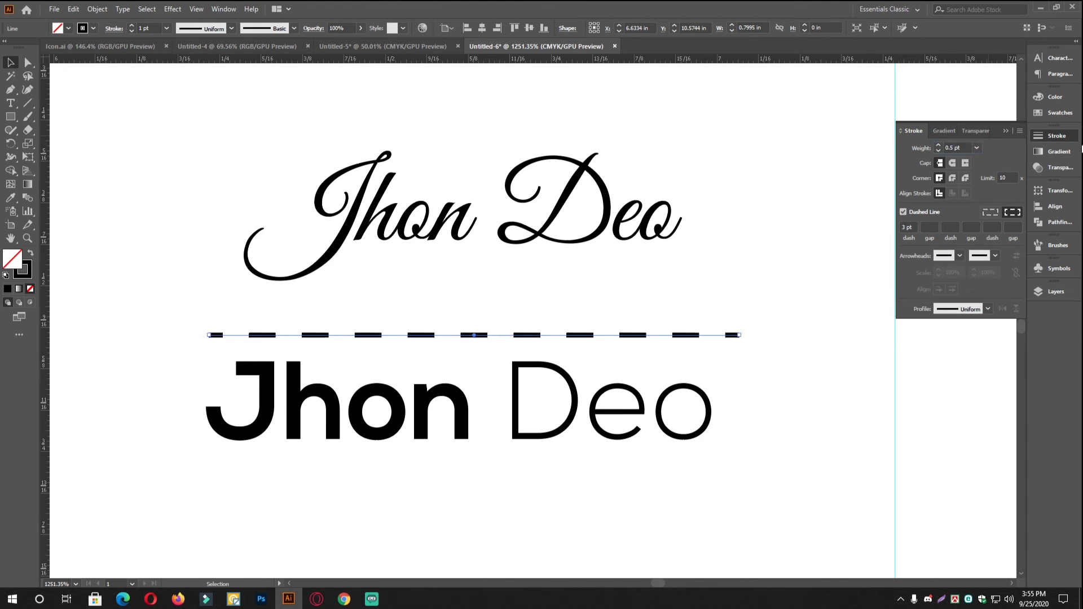
left_click(855, 385)
Centre the script signature, dashed line and printed name horizontally on one another
mouse_move(727, 385)
left_mouse_down()
mouse_move(521, 347)
mouse_move(370, 346)
mouse_move(743, 392)
left_mouse_up()
left_click_drag(615, 384, 637, 388)
left_click(641, 391)
left_click(604, 327)
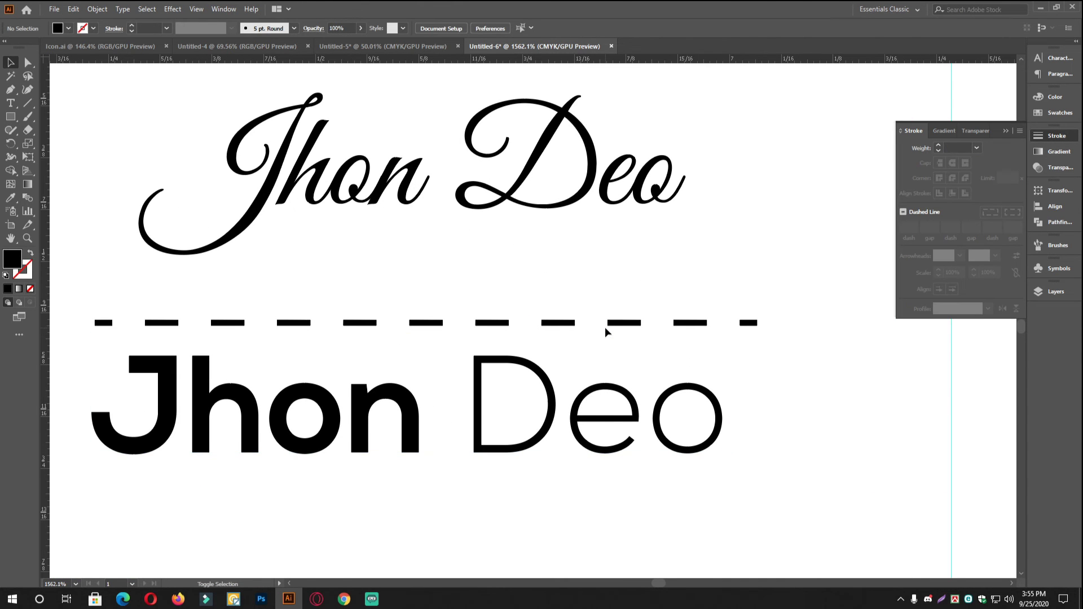
left_click_drag(767, 499, 435, 121)
scroll(785, 241, "down", 2)
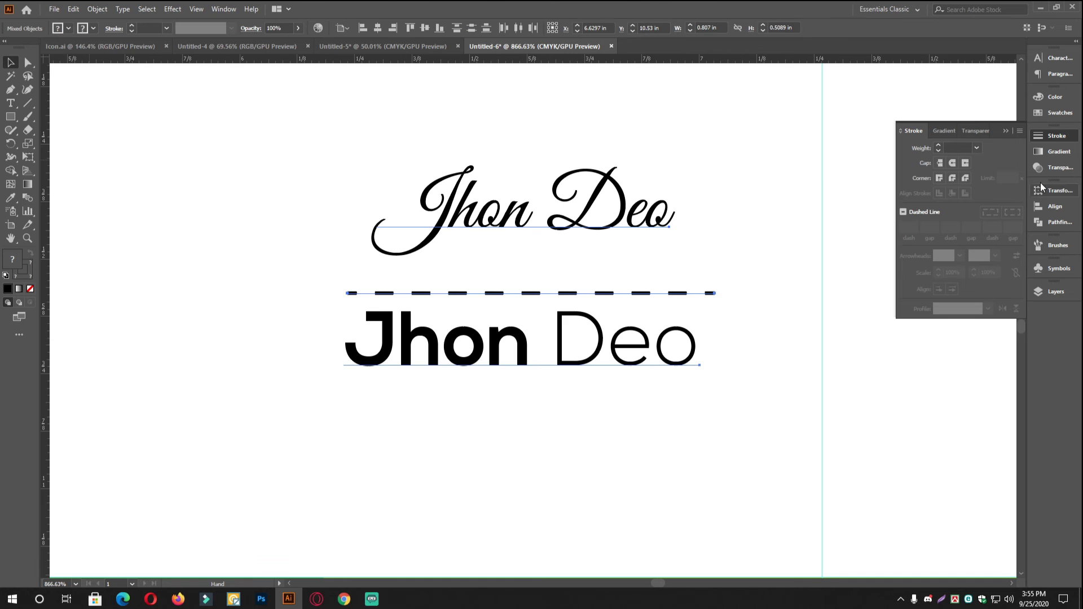
left_click(1048, 207)
left_click(1011, 282)
left_click(1031, 294)
left_click(928, 216)
left_click(679, 464)
Enlarge the signature block to about 0.99 in wide and set its text to 14 pt
left_click_drag(716, 400, 625, 342)
scroll(625, 342, "up", 4)
scroll(570, 353, "down", 2)
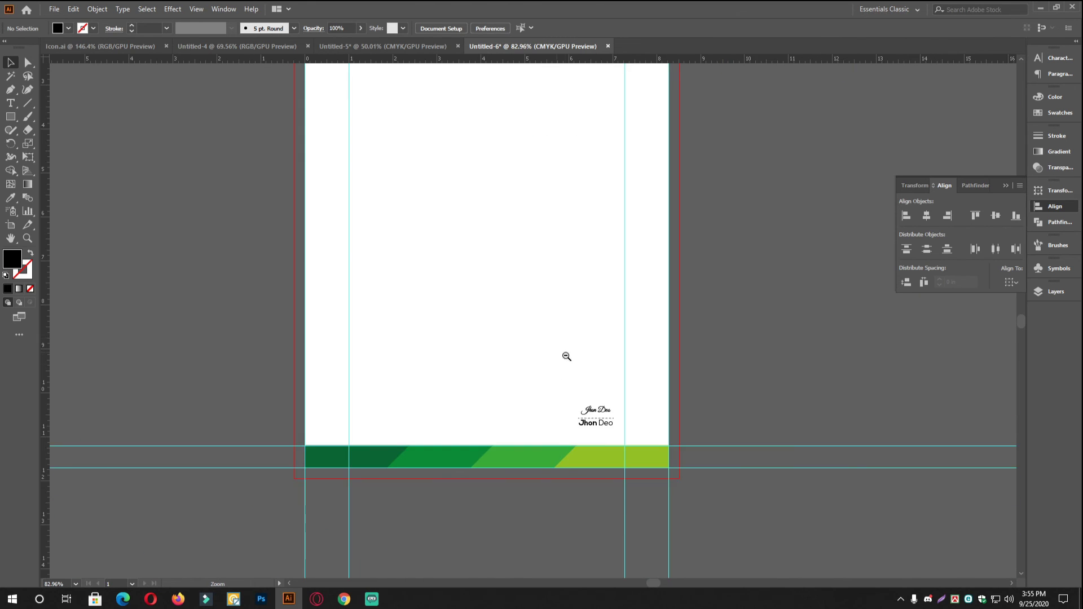
scroll(566, 356, "up", 7)
mouse_move(398, 343)
left_mouse_down()
mouse_move(486, 418)
mouse_move(558, 434)
left_mouse_up()
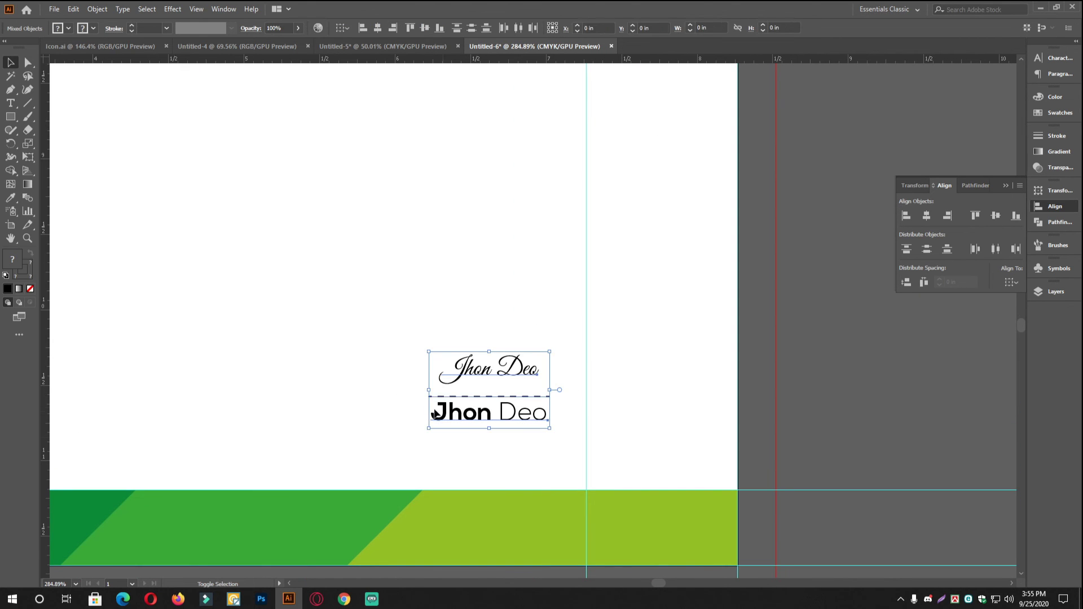
left_click_drag(427, 389, 399, 390)
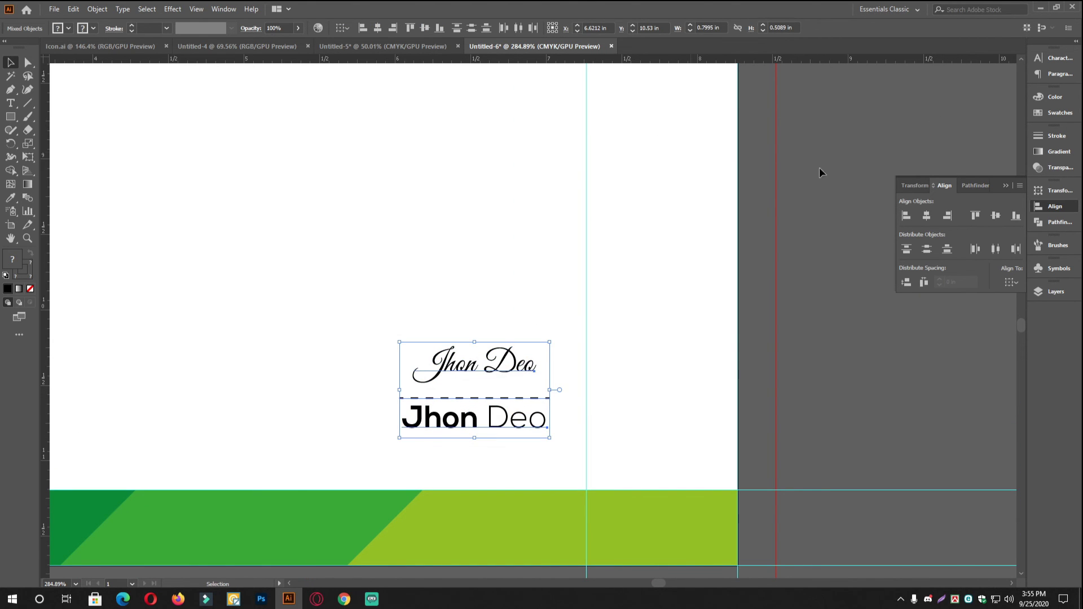
left_click(1053, 58)
left_click(916, 110)
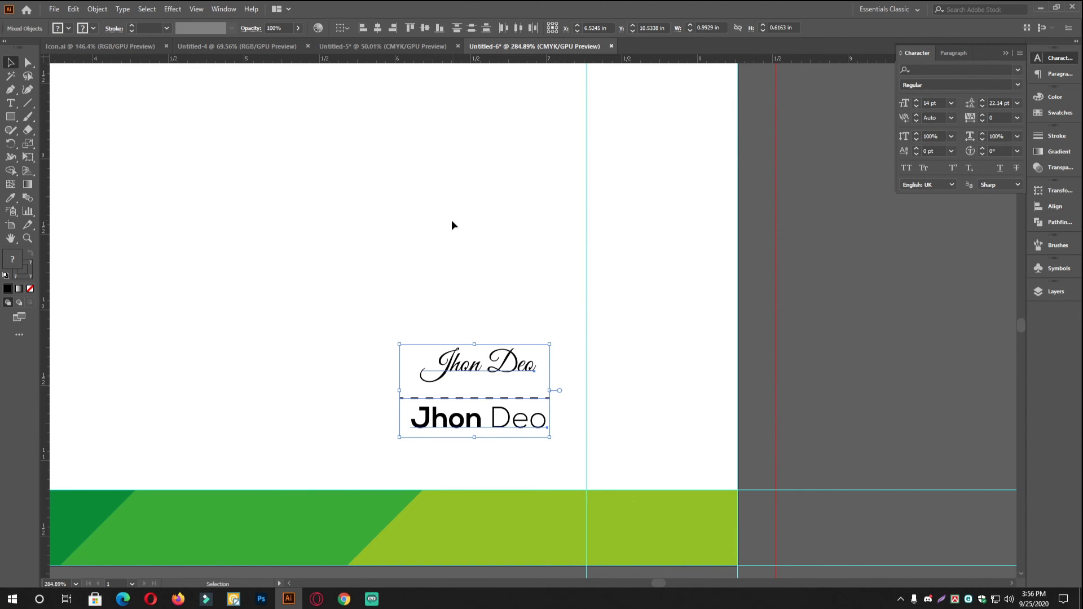
Examine the resized signature block and the overall letterhead layout, both close up and at full page
left_click(211, 140)
mouse_move(515, 324)
left_mouse_down()
mouse_move(401, 259)
mouse_move(510, 259)
mouse_move(546, 314)
mouse_move(490, 350)
mouse_move(500, 338)
left_mouse_up()
key("ctrl+semicolon")
mouse_move(579, 253)
left_mouse_down()
mouse_move(519, 389)
mouse_move(498, 340)
left_mouse_up()
left_click_drag(551, 468, 390, 77)
mouse_move(562, 400)
left_mouse_down()
mouse_move(502, 377)
mouse_move(551, 468)
mouse_move(537, 417)
left_mouse_up()
left_click(763, 373)
mouse_move(654, 390)
left_mouse_down()
mouse_move(472, 343)
mouse_move(561, 379)
mouse_move(516, 415)
left_mouse_up()
left_click_drag(550, 487, 541, 399)
left_click_drag(475, 353, 481, 316)
left_click_drag(487, 289, 472, 356)
left_click_drag(445, 354, 493, 327)
left_click_drag(410, 340, 448, 340)
left_click_drag(530, 358, 480, 359)
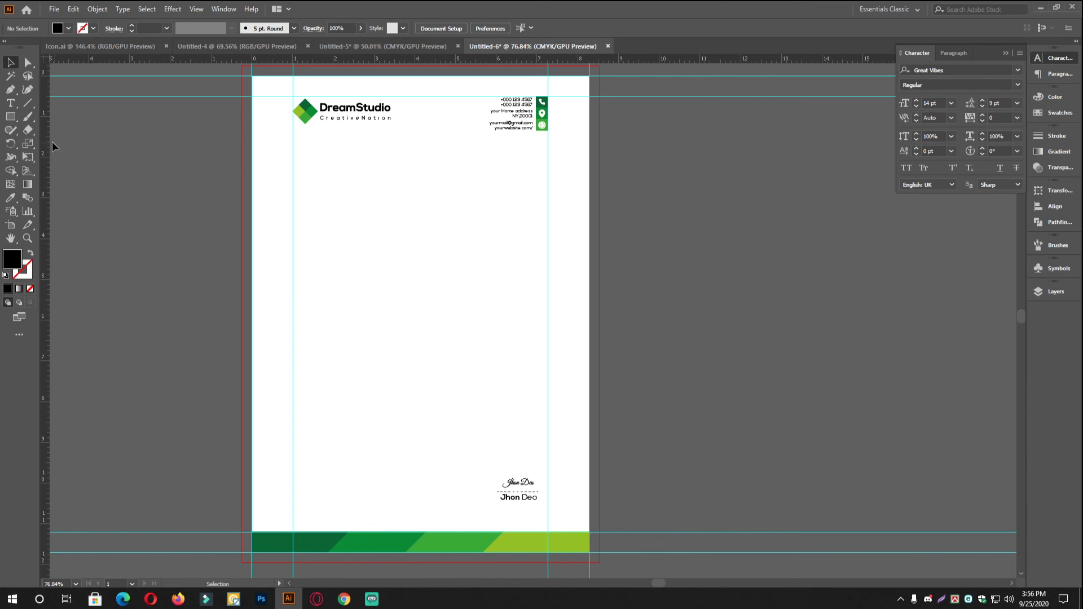
left_click(11, 117)
mouse_move(292, 163)
left_mouse_down()
mouse_move(507, 517)
mouse_move(537, 453)
mouse_move(548, 458)
left_mouse_up()
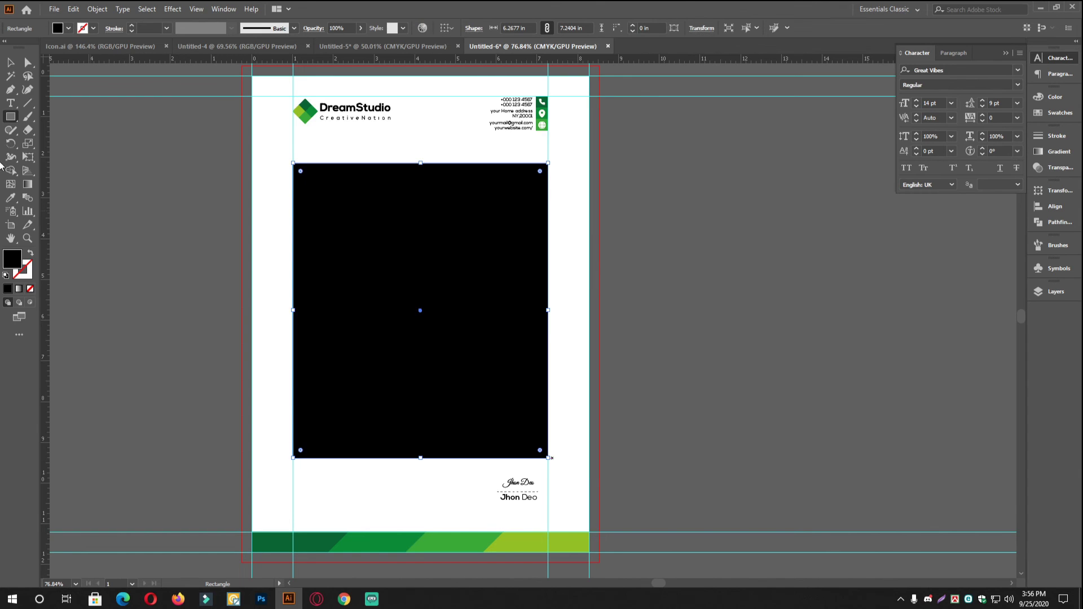
key("Delete")
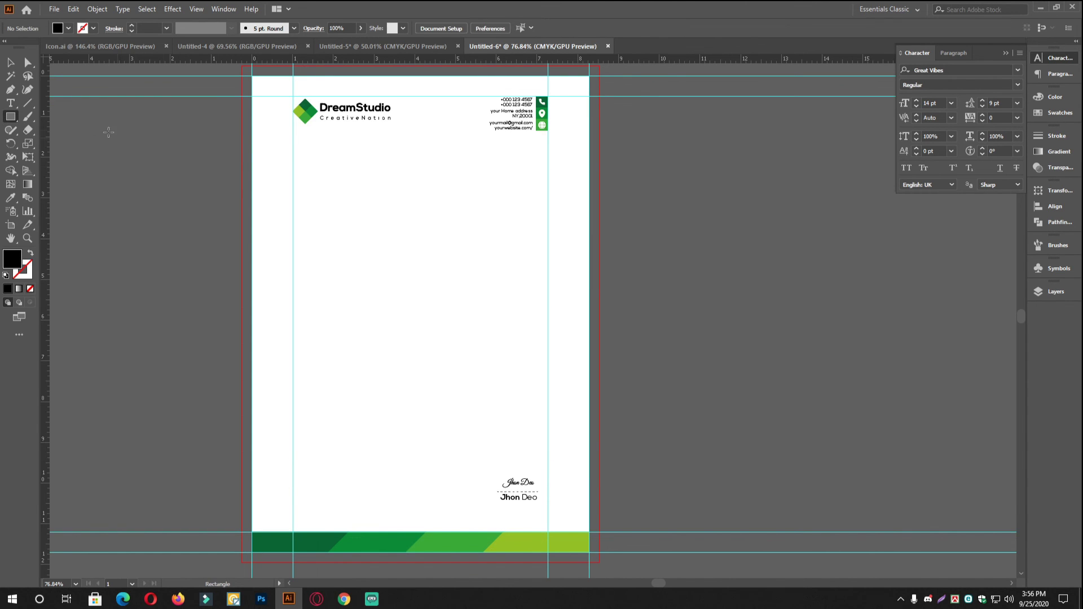
Create an area text block of placeholder text about 6.27 by 7.28 in between the side margin guides, from below the header to above the signature
key("t")
left_click_drag(293, 164, 548, 461)
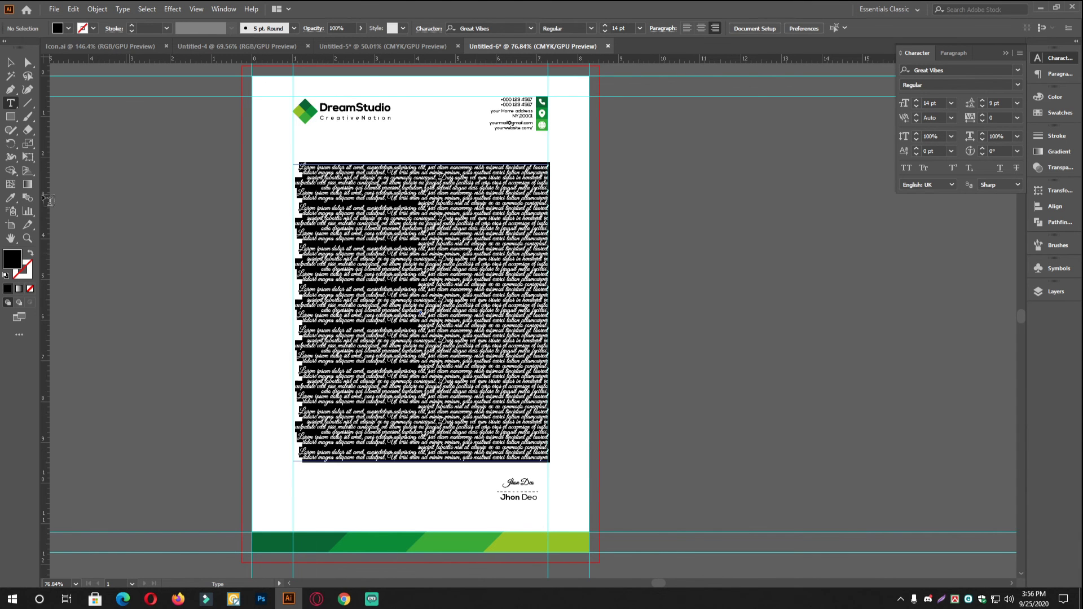
key("Escape")
Set the placeholder body text in Open Sans Regular
left_click(933, 69)
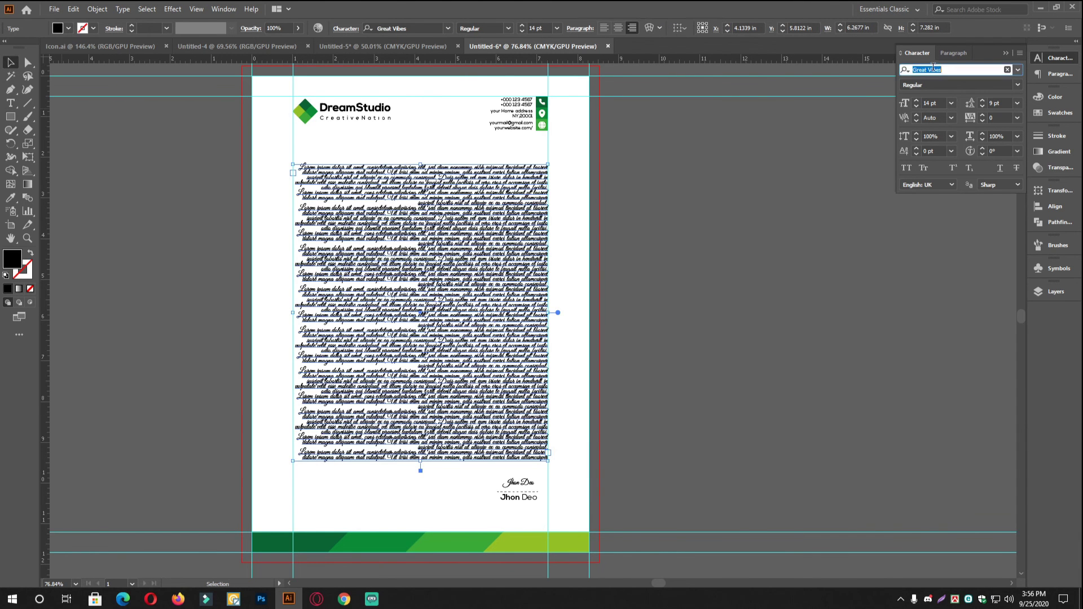
type("open san")
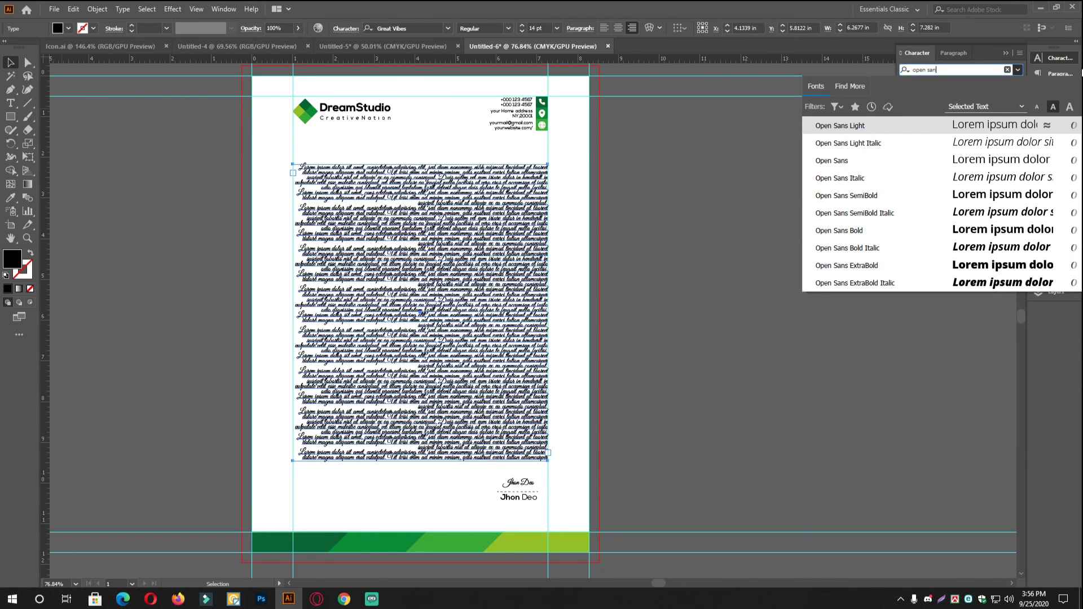
key("Return")
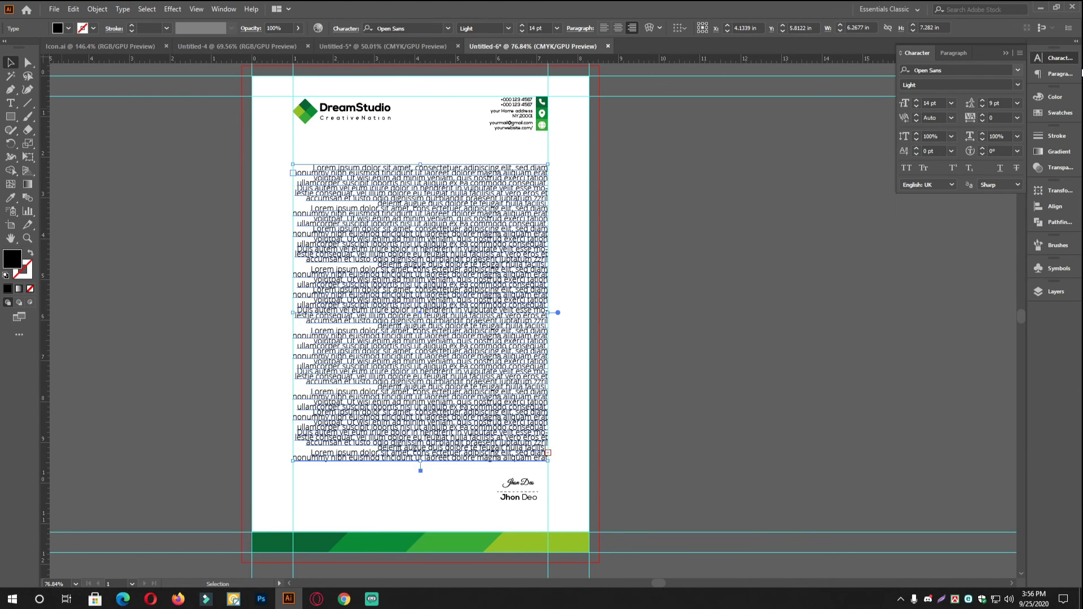
left_click(1018, 84)
left_click(941, 118)
Set the leading of the body text to 19 pt
scroll(424, 255, "up", 3)
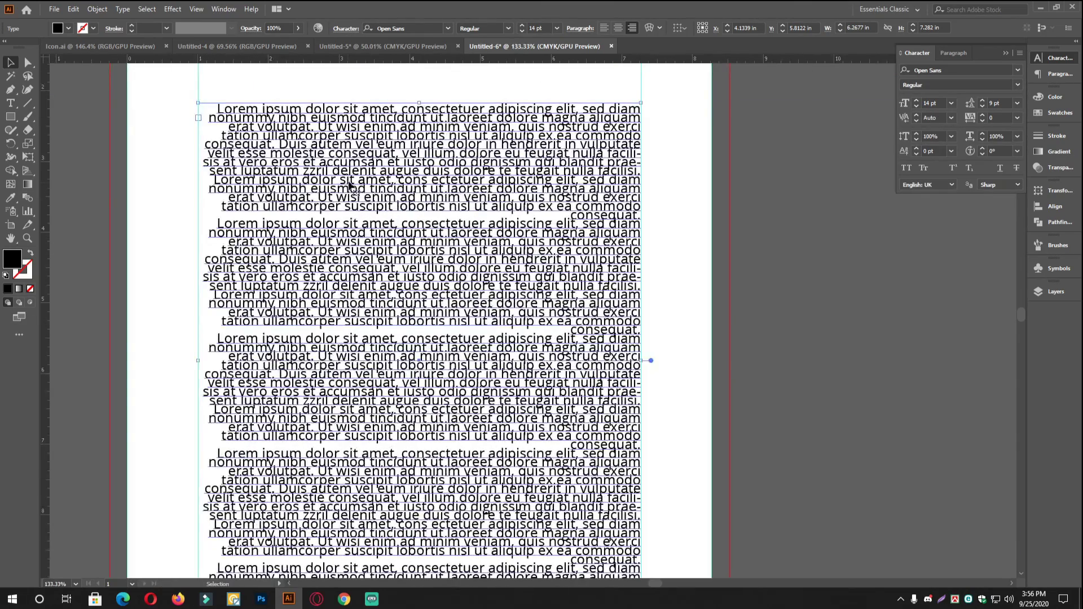
left_click(981, 100)
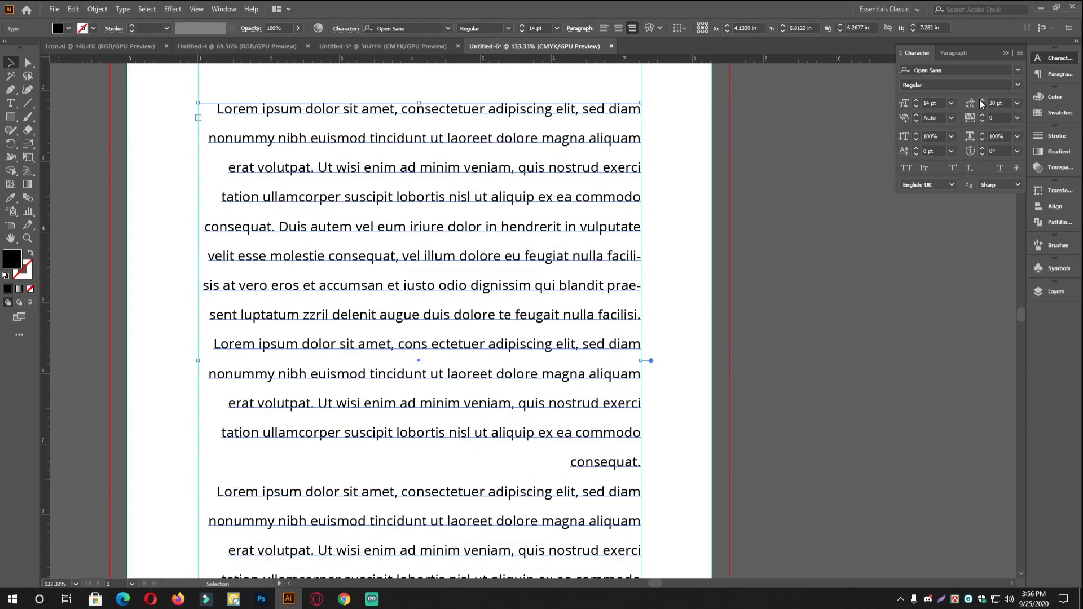
left_click(982, 106)
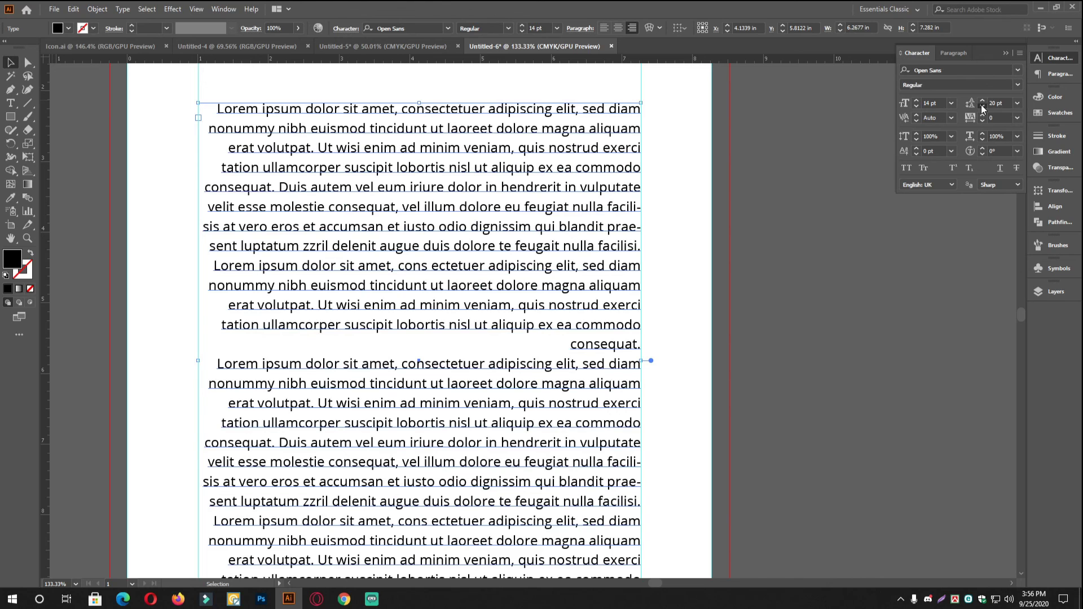
left_click(982, 106)
Break the body text after "conse" and "cons e", and insert a blank line before "aliquip ex ea commodo consequat"
double_click(428, 199)
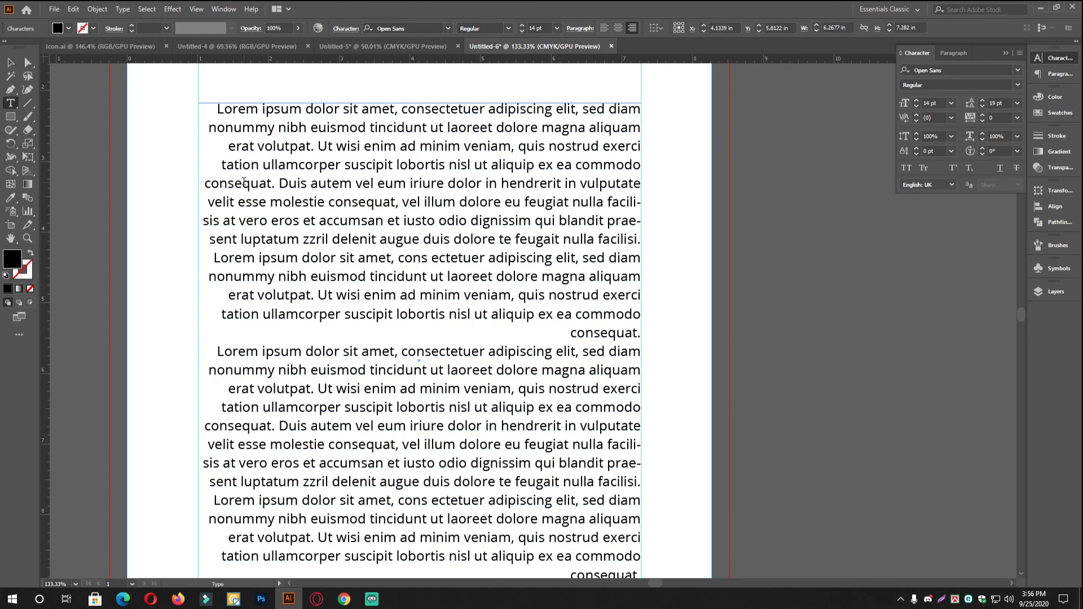
key("Return")
left_click(438, 275)
key("Return")
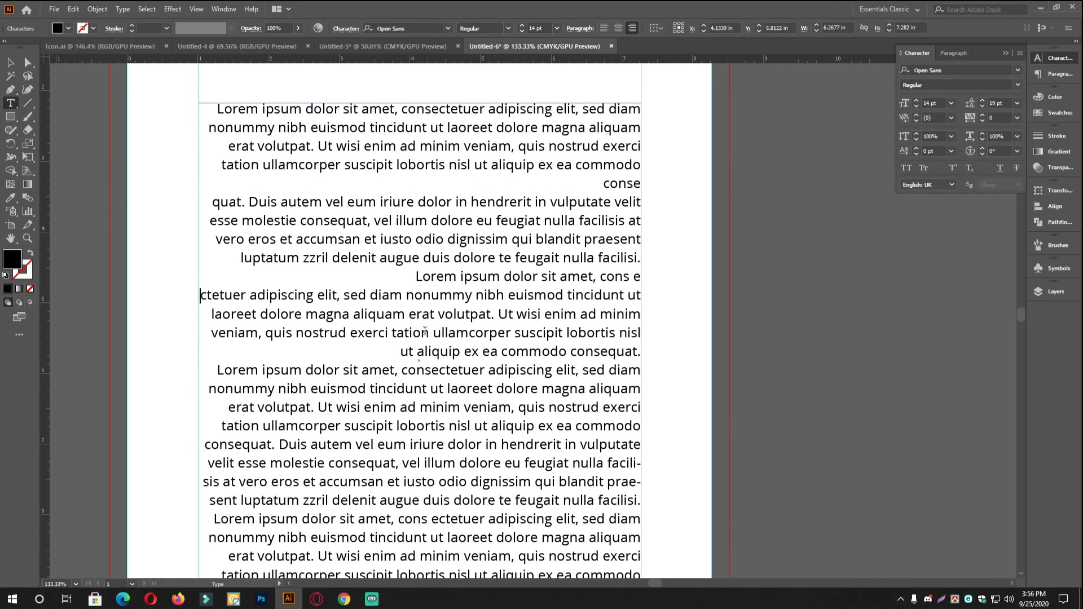
key("Return")
scroll(446, 362, "down", 7)
key("Return")
Join "conse" to the preceding "commodo" and insert a blank line between it and "quat. Duis autem"
scroll(505, 210, "up", 5)
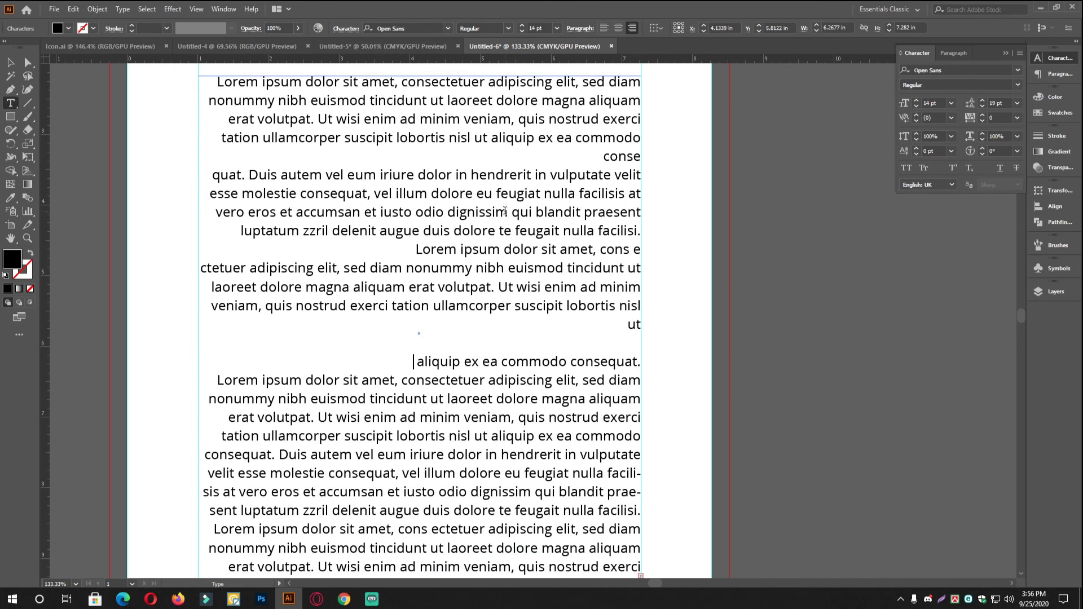
key("Return")
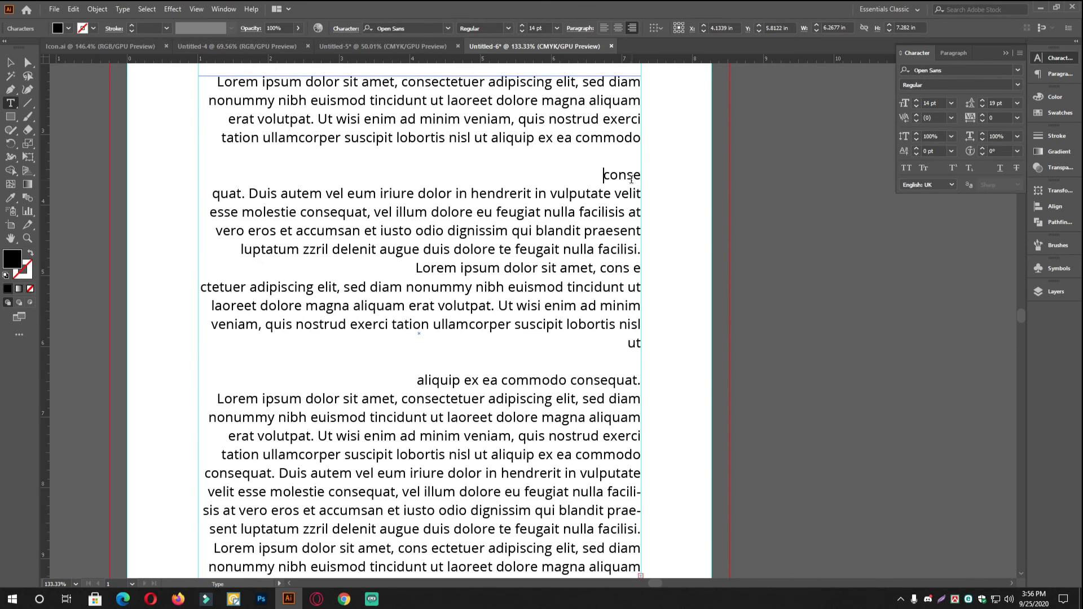
key("BackSpace")
key("BackSpace")
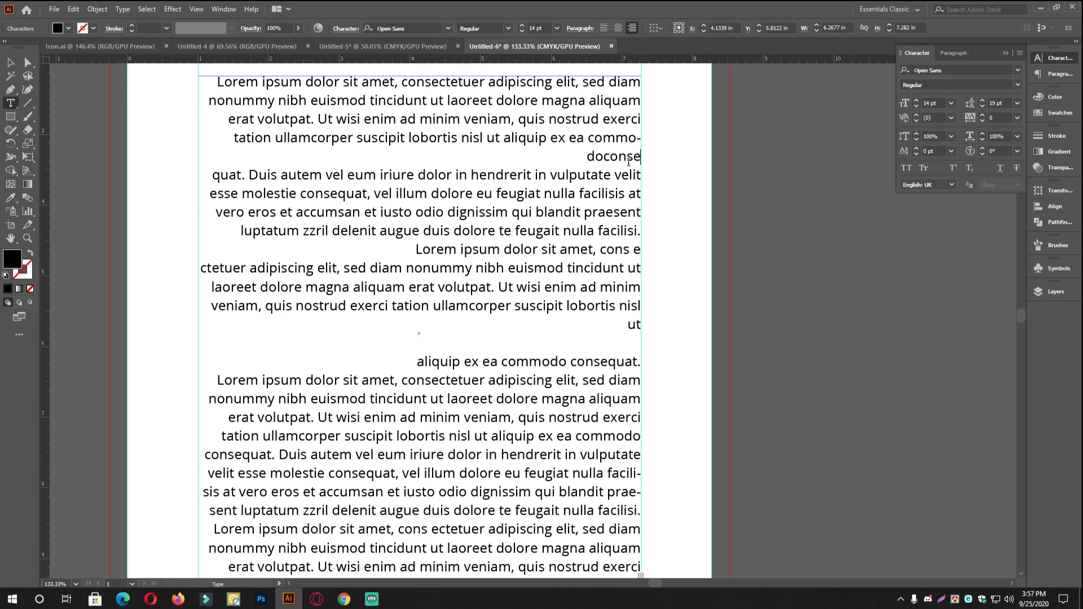
key("Return")
Insert a blank line before "in hendrerit in vulputate", push the text after "delenit augue duis" out of the frame, and finish text editing
scroll(531, 198, "down", 3)
left_click(481, 375)
key("Return")
key("Return")
scroll(616, 368, "down", 2)
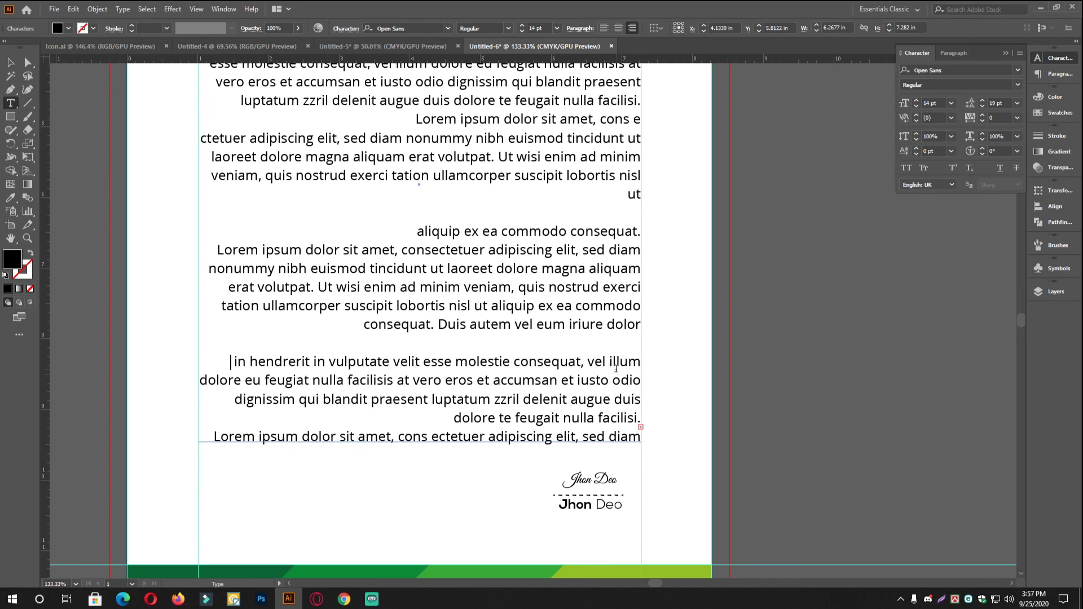
key("Return")
key("Return")
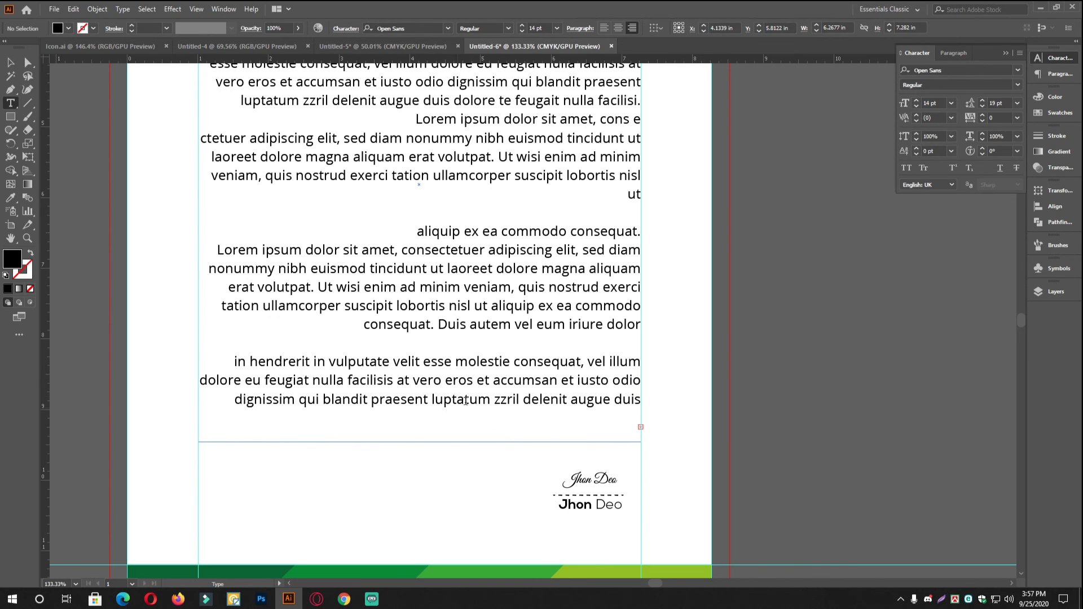
scroll(572, 360, "up", 6)
left_click(10, 62)
left_click(10, 62)
Left-align the body text block
key("ctrl+minus")
key("ctrl+minus")
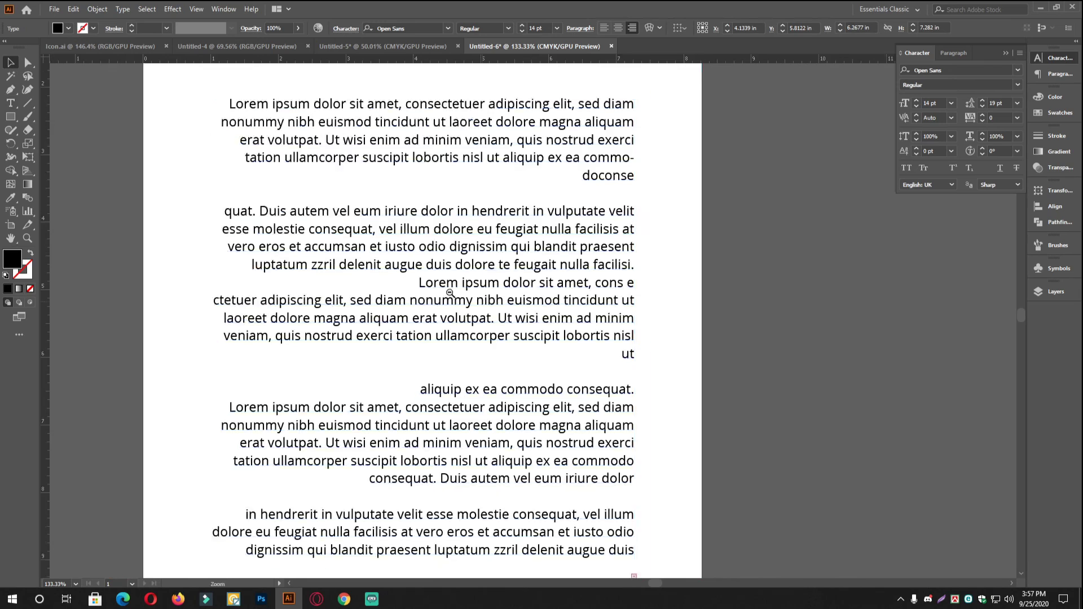
left_click_drag(353, 287, 383, 295)
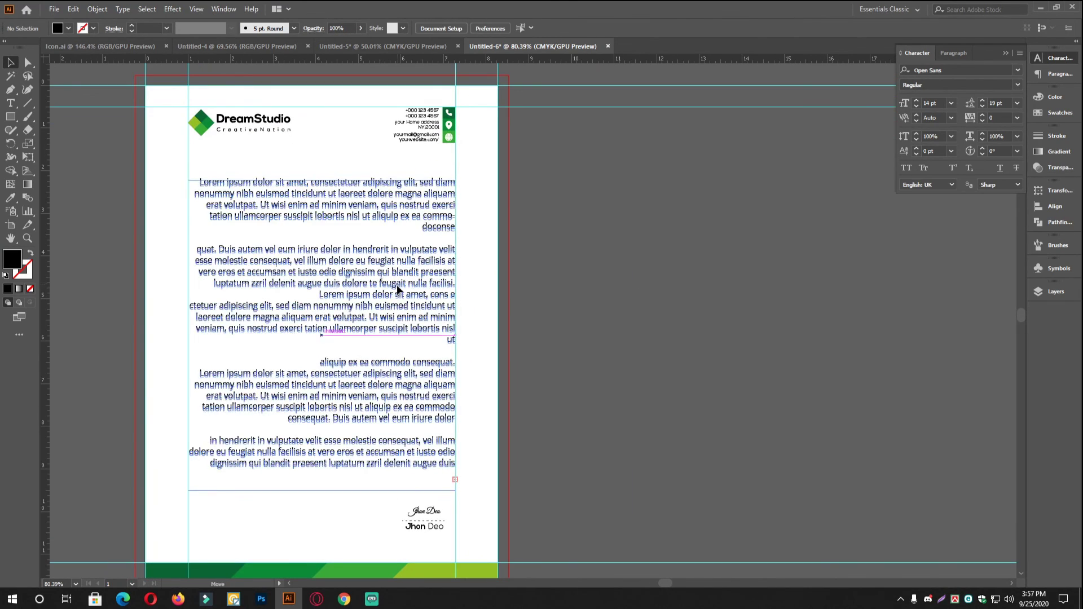
scroll(346, 305, "up", 1)
left_click(1054, 74)
left_click(905, 72)
left_click(713, 290)
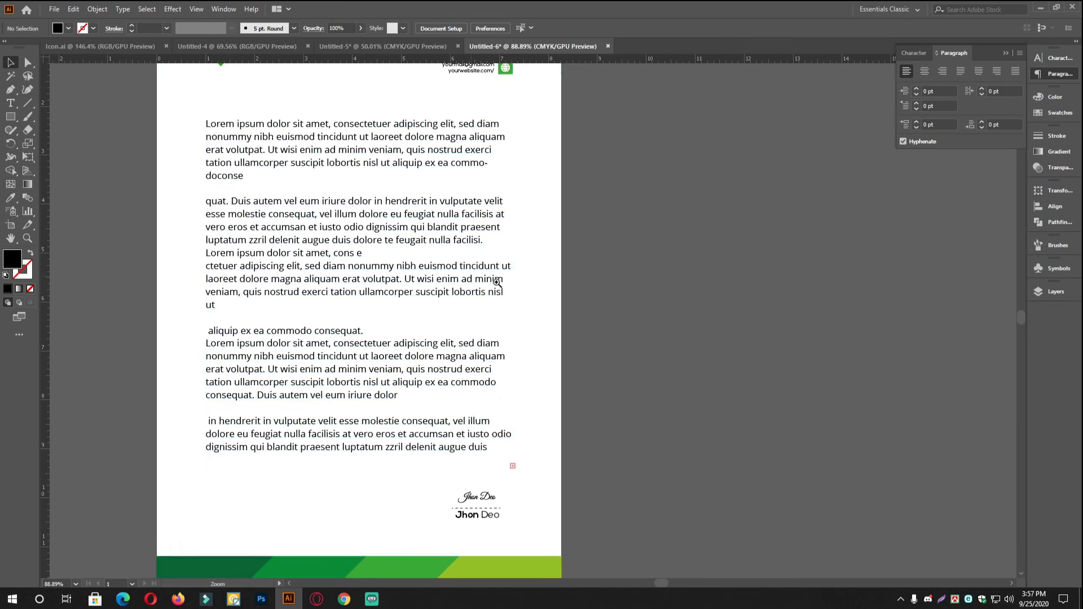
scroll(418, 282, "up", 2)
scroll(418, 282, "down", 1)
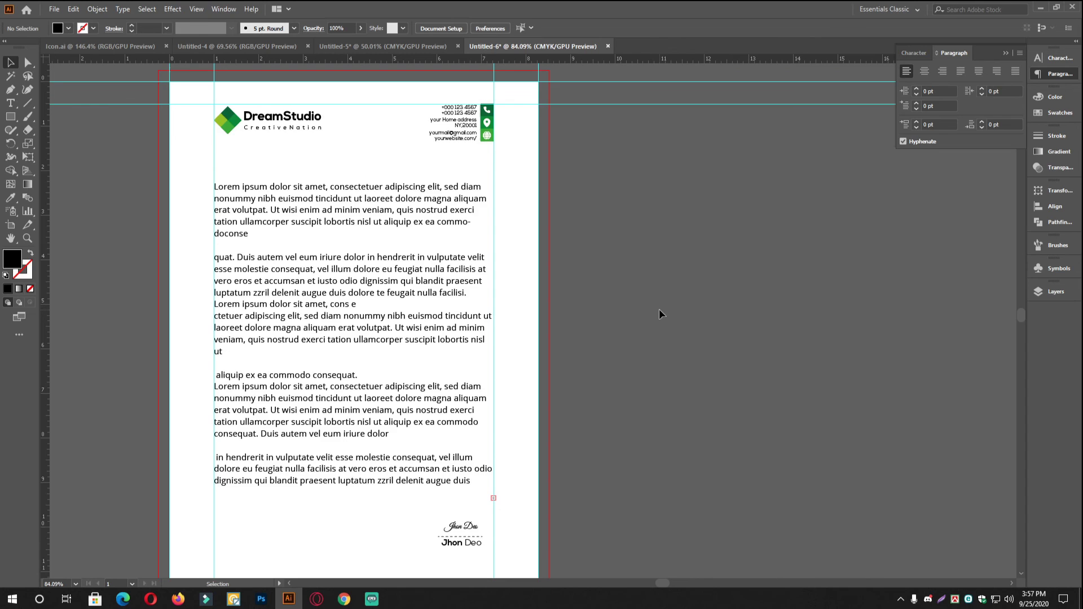
scroll(659, 310, "down", 1)
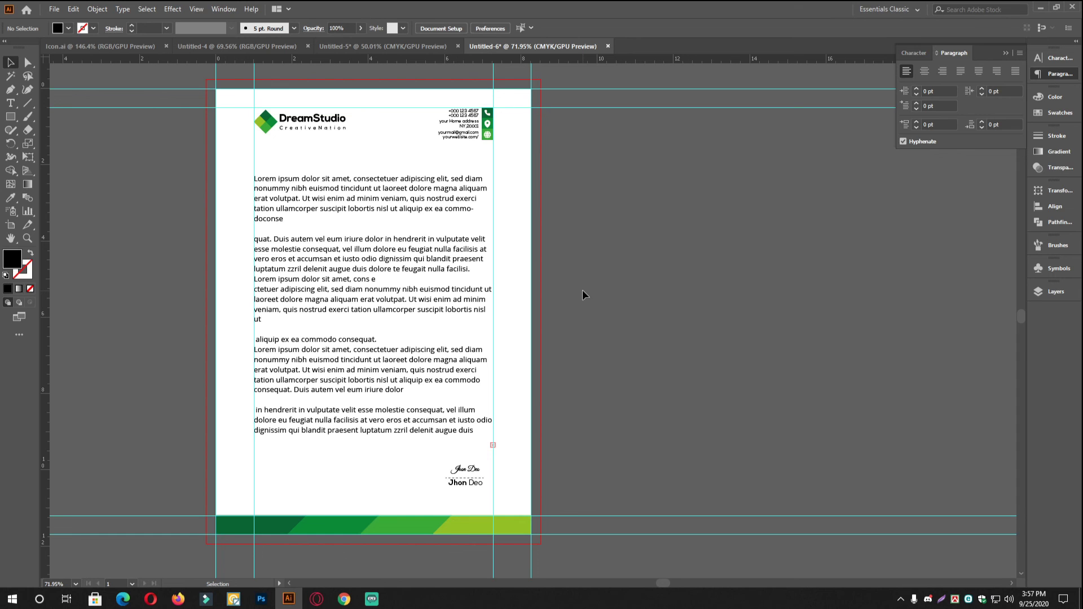
Switch to the browser, look through related letterhead design images including the Freepik abstract pair, and return to Illustrator
left_click(316, 599)
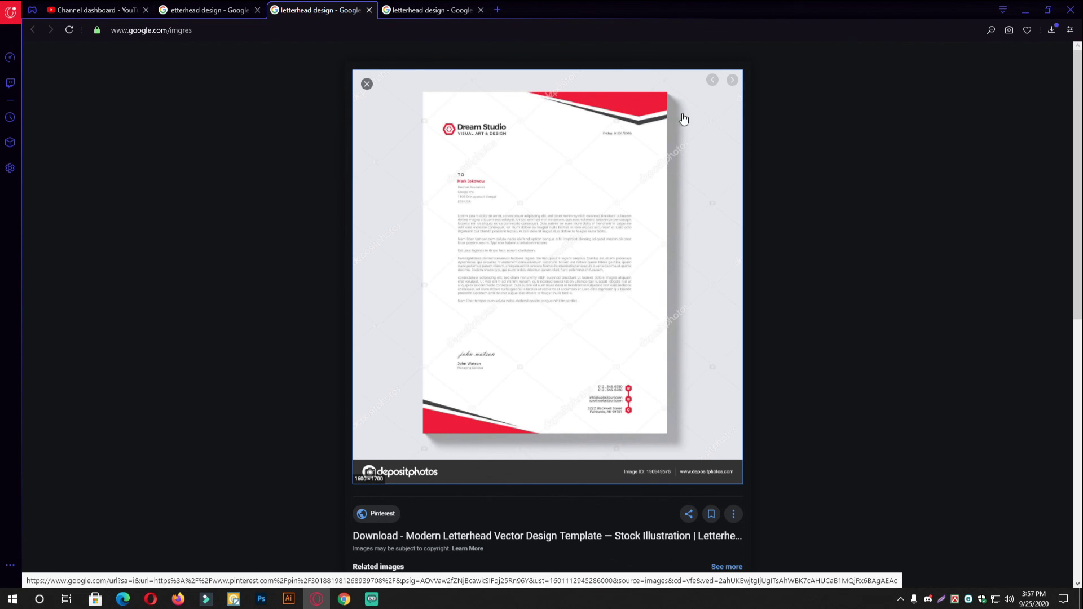
scroll(587, 237, "down", 10)
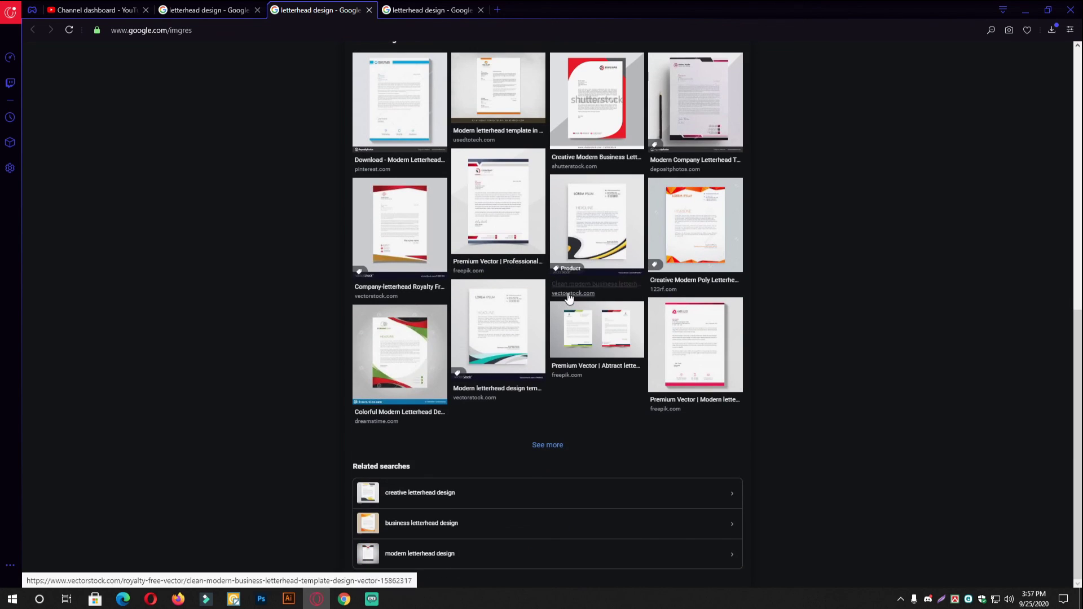
left_click(597, 330)
scroll(689, 296, "down", 5)
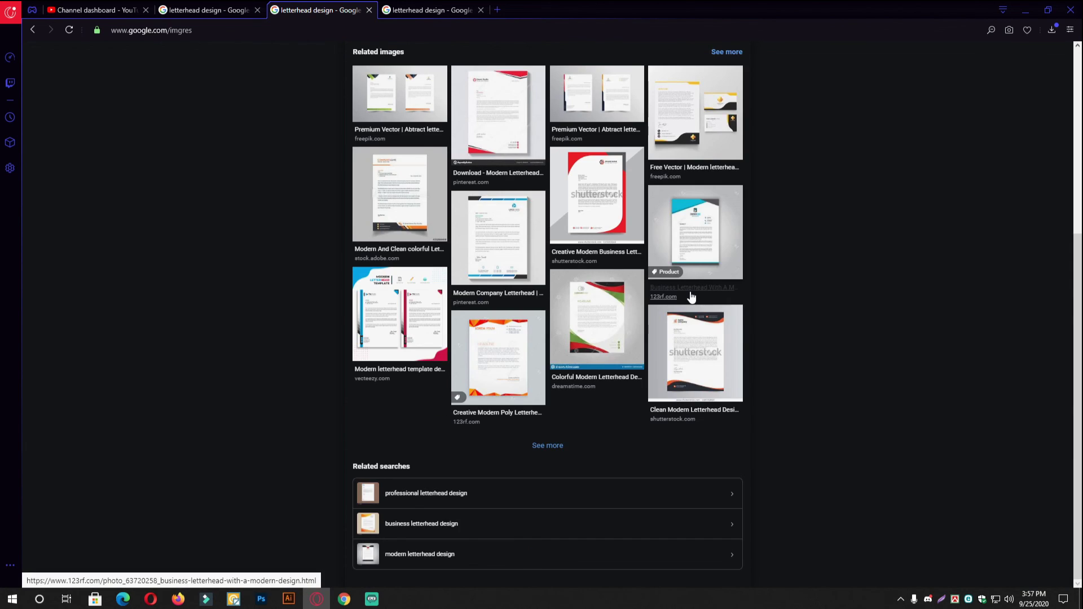
scroll(692, 297, "up", 5)
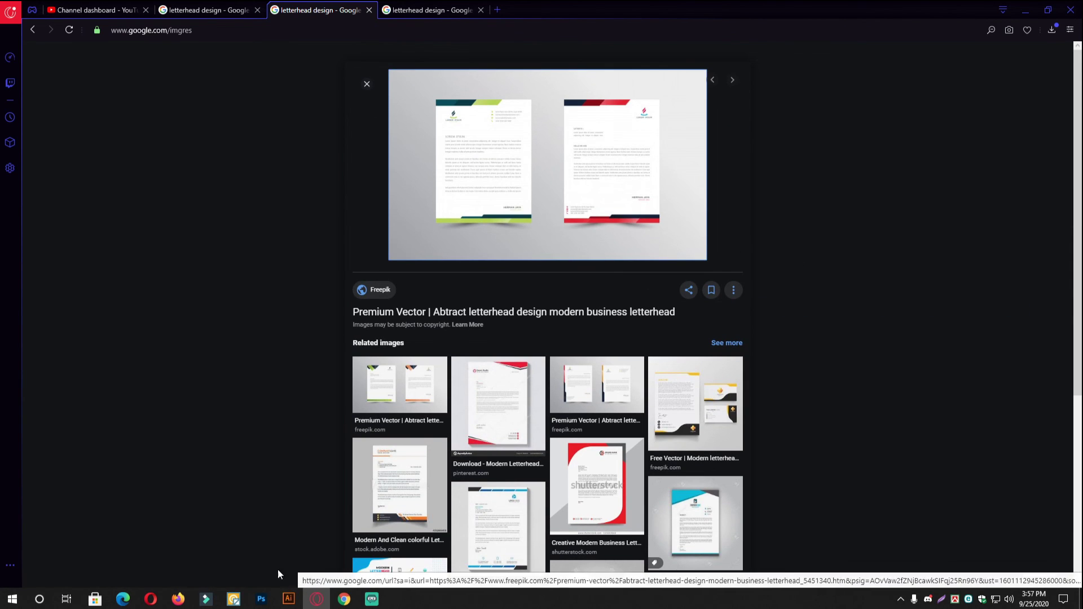
left_click(288, 598)
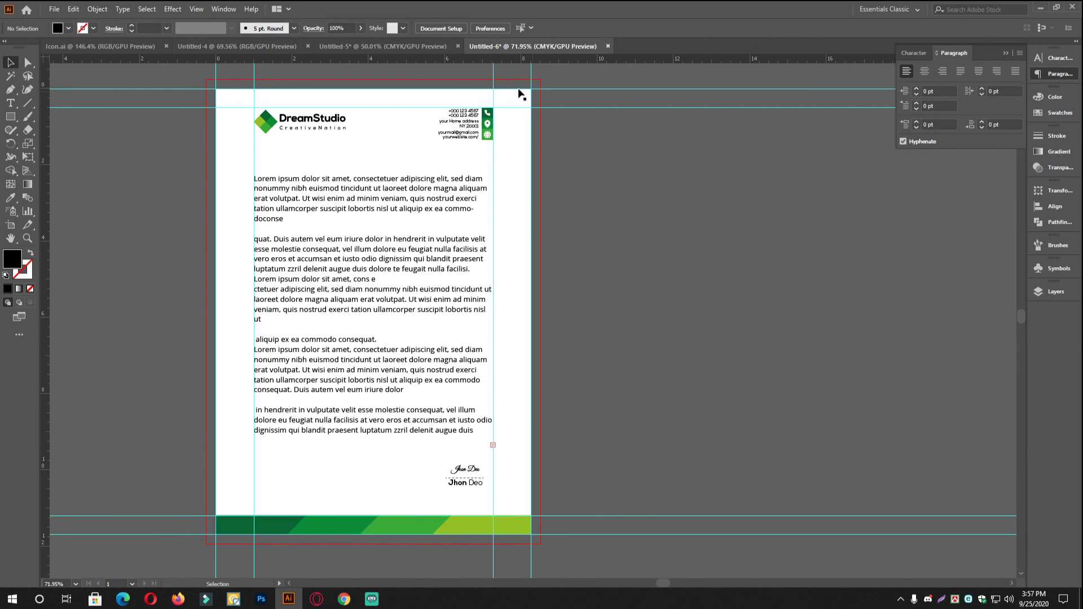
Create a rectangle 1 in wide and 0.5 in high in the blank Untitled-5 document
left_click(395, 45)
left_click(523, 47)
left_click(390, 50)
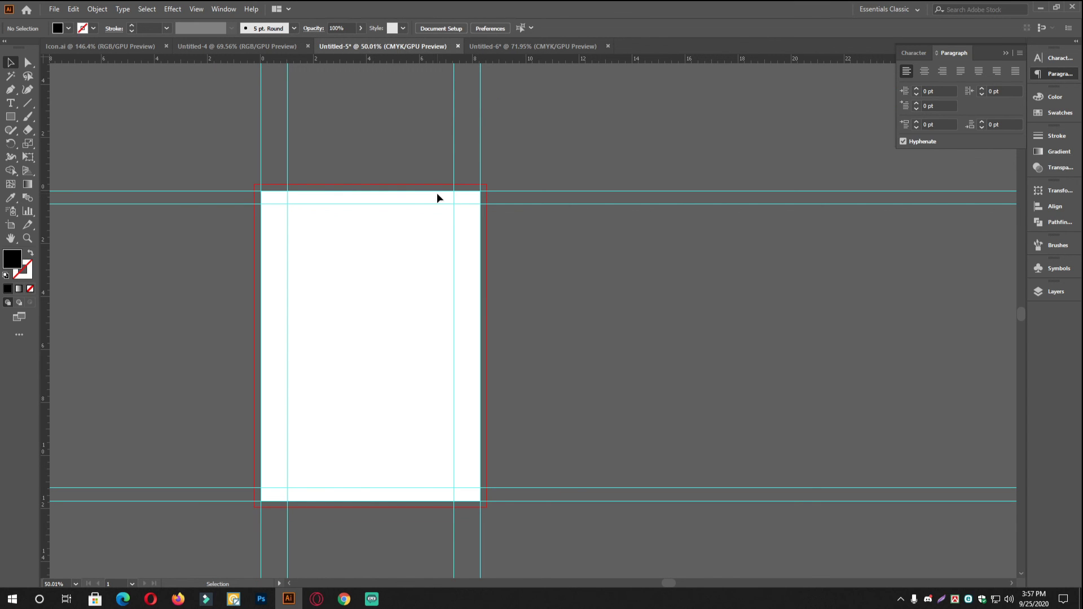
left_click(10, 117)
left_click(378, 275)
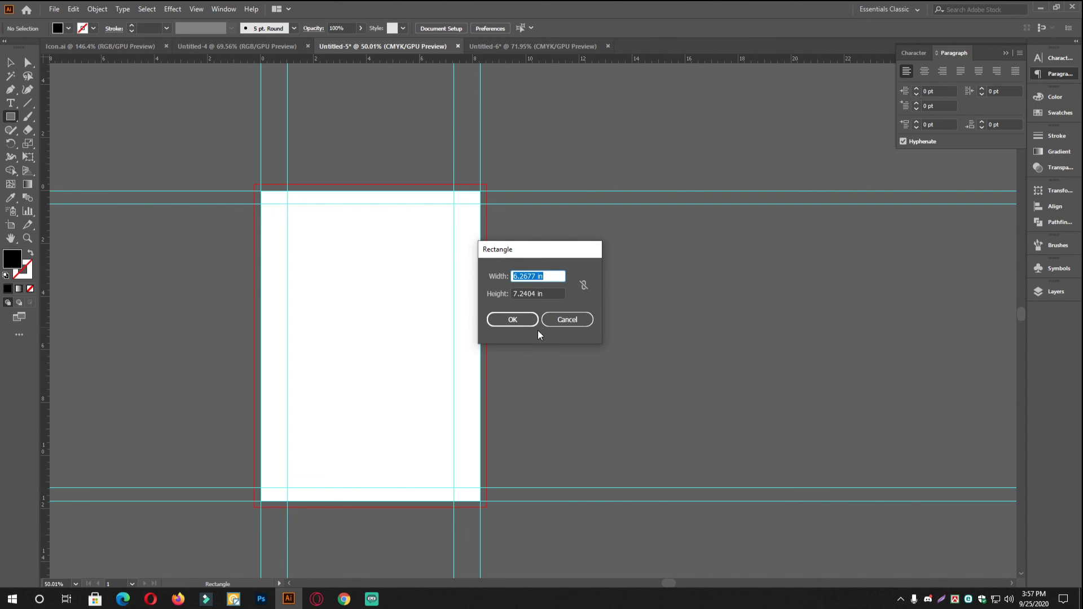
type("1")
left_click(537, 293)
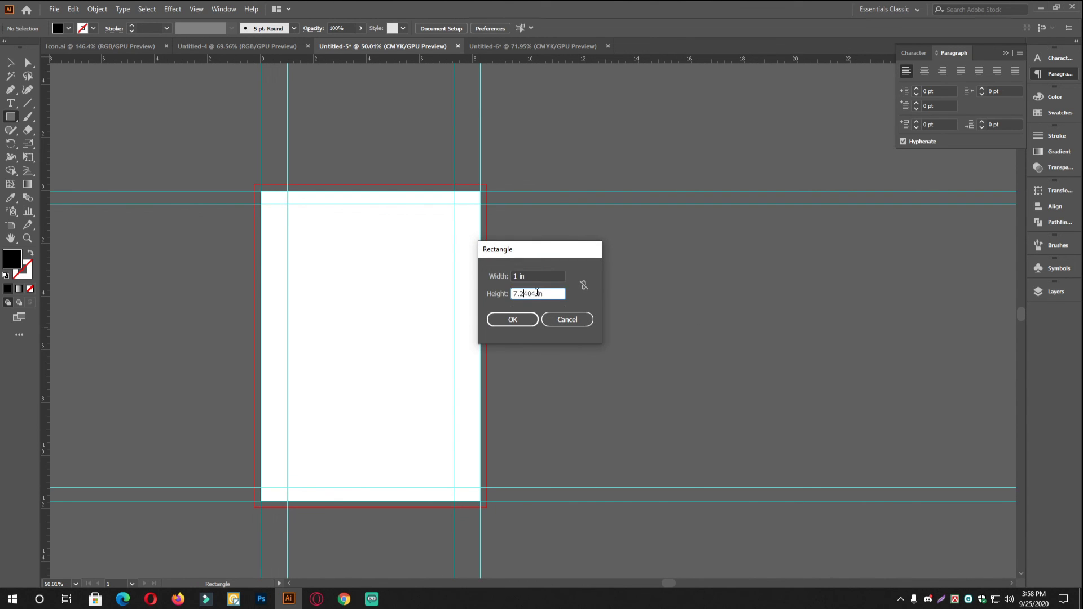
double_click(537, 293)
type(".5")
key("Return")
Place the black rectangle in the artboard's upper-left corner so it fills the area between the page edges and the margin guides
scroll(444, 279, "up", 2)
left_click_drag(444, 279, 360, 219)
left_click(565, 286)
scroll(367, 240, "up", 5)
left_click_drag(439, 181, 491, 280)
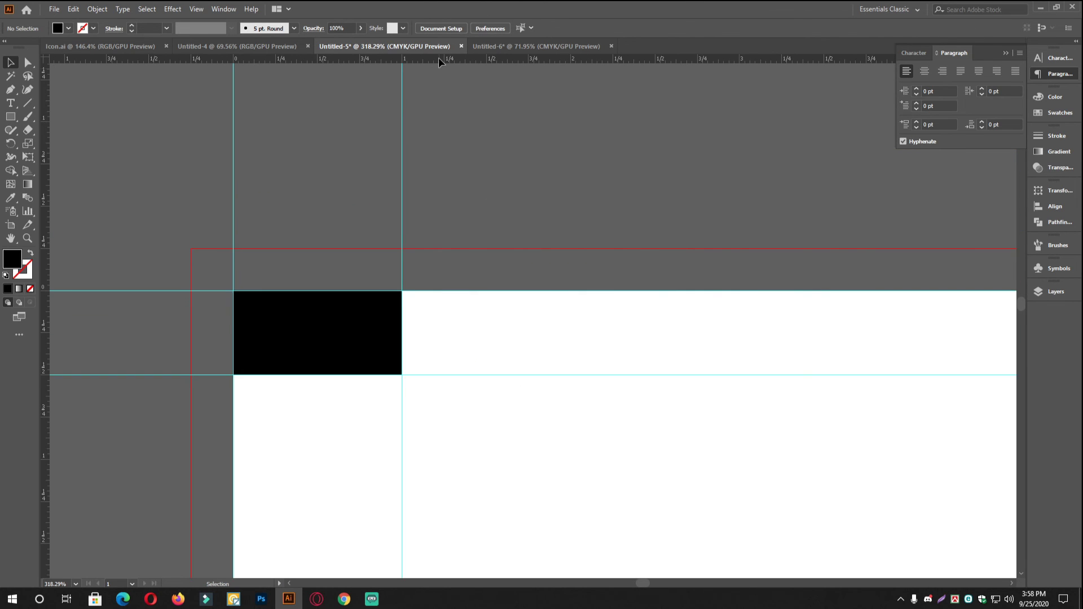
Hide and restore the rulers, and examine how the corner rectangle lines up with the margin guides
key("ctrl+r")
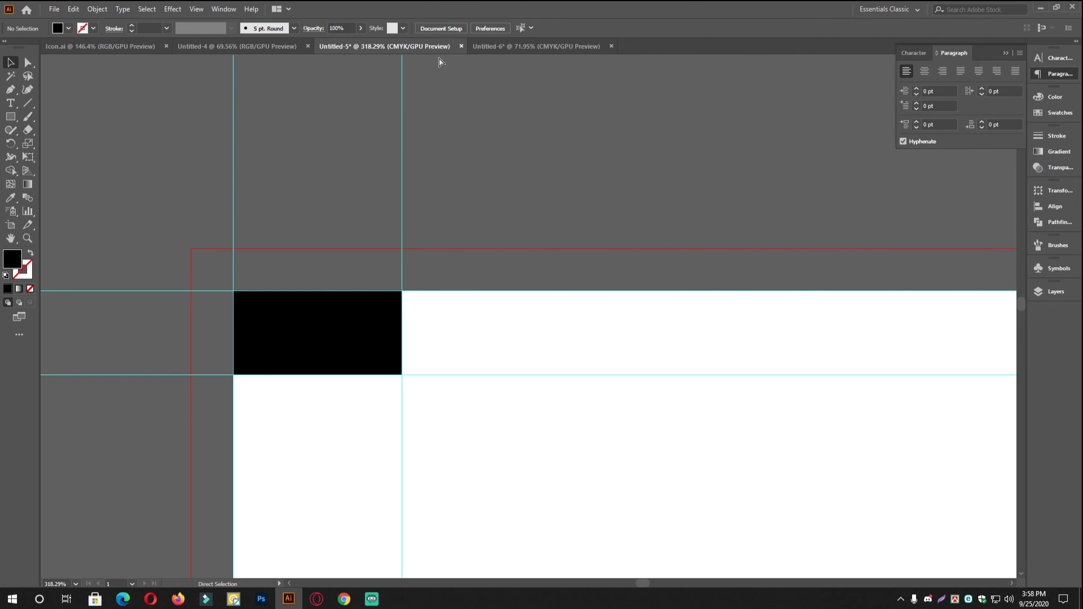
key("ctrl+r")
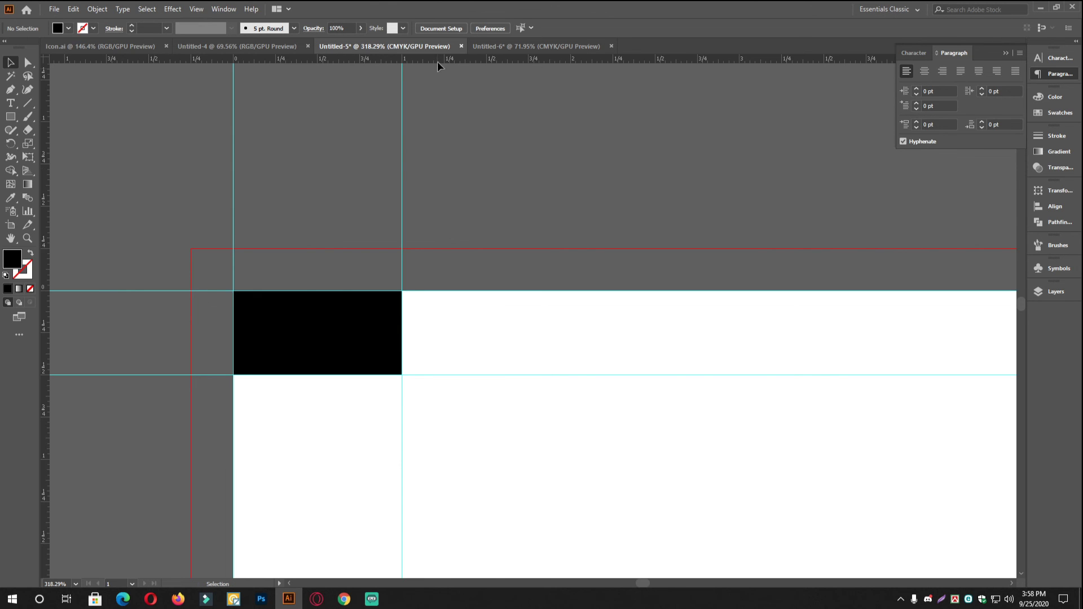
left_click_drag(524, 348, 382, 299)
left_click_drag(733, 394, 414, 344)
left_click_drag(539, 363, 400, 338)
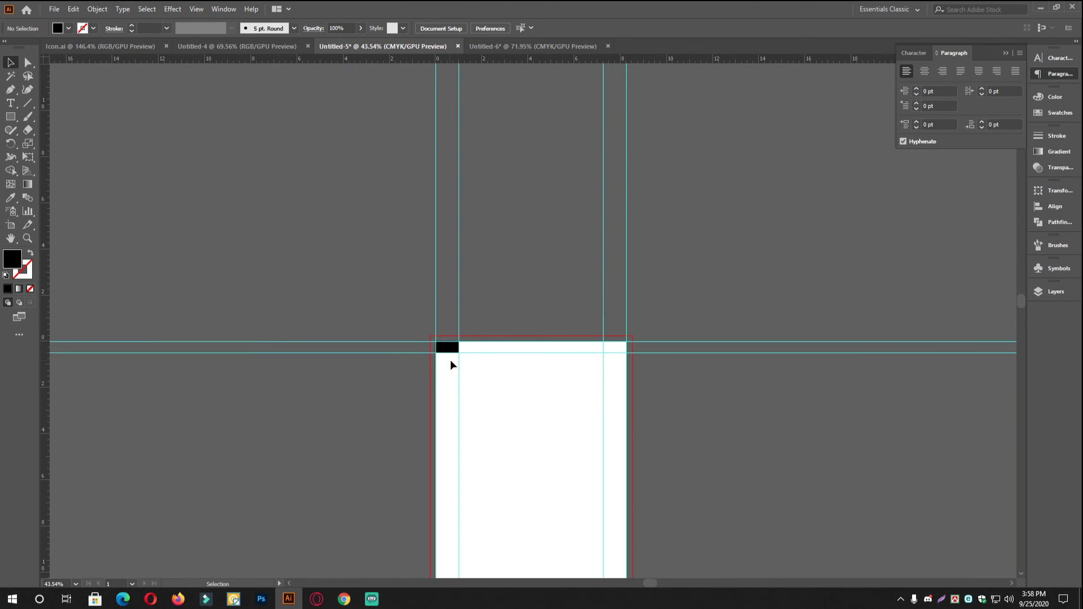
left_click_drag(540, 385, 443, 274)
left_click_drag(481, 421, 456, 431)
left_click_drag(447, 367, 451, 402)
left_click_drag(297, 242, 487, 346)
left_click_drag(581, 366, 315, 278)
scroll(473, 317, "down", 1)
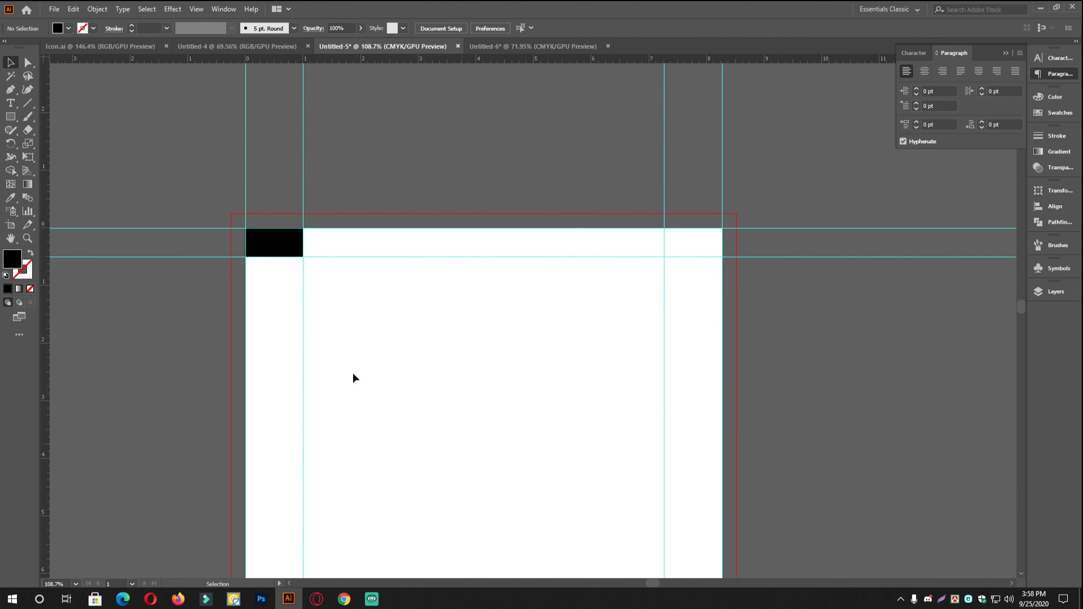
Return to the Untitled-6 letterhead, collapse the open text settings and examine the complete layout
left_click(533, 46)
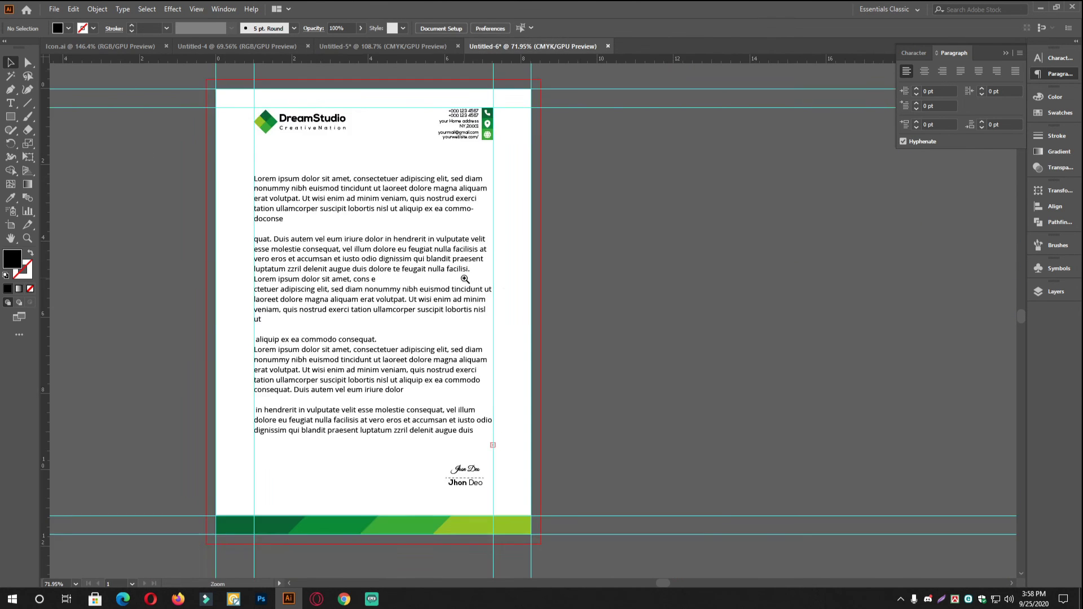
scroll(452, 297, "up", 2)
left_click_drag(521, 289, 448, 266)
left_click_drag(456, 349, 431, 297)
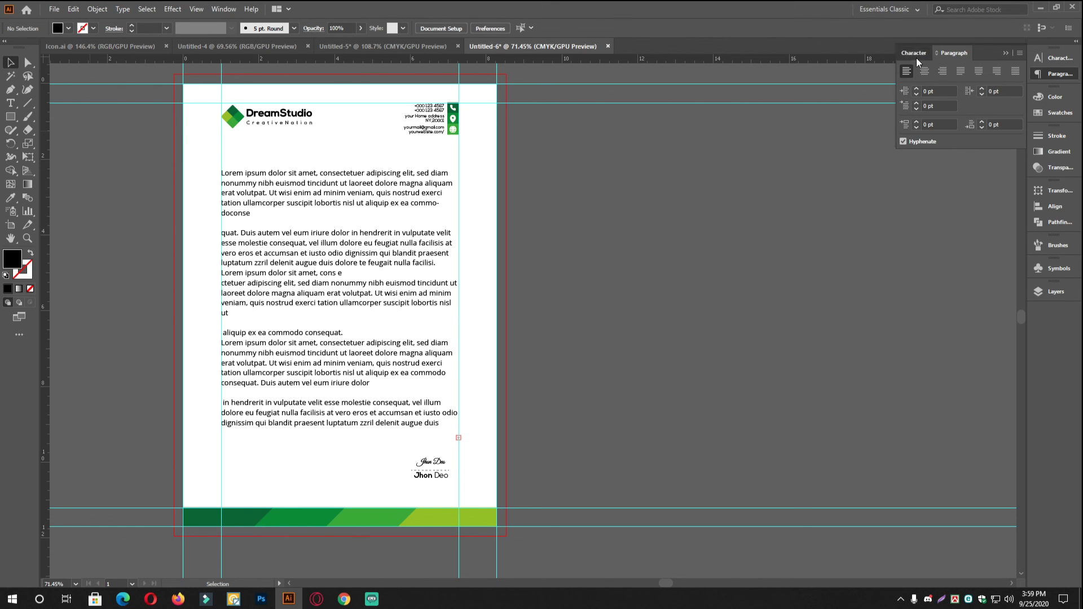
left_click(1059, 58)
left_click(1059, 59)
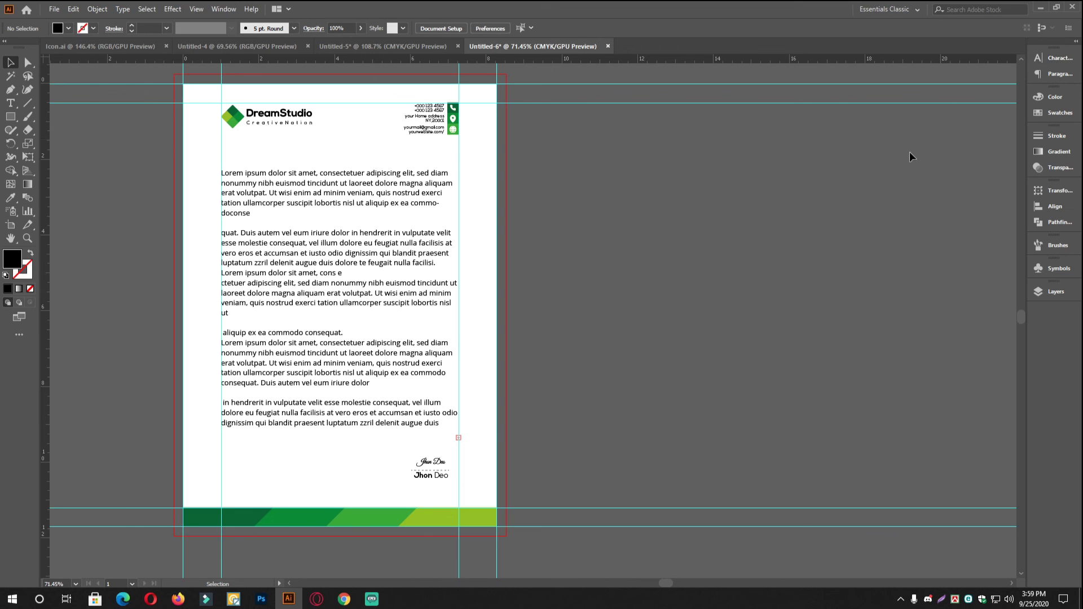
left_click_drag(371, 273, 405, 256)
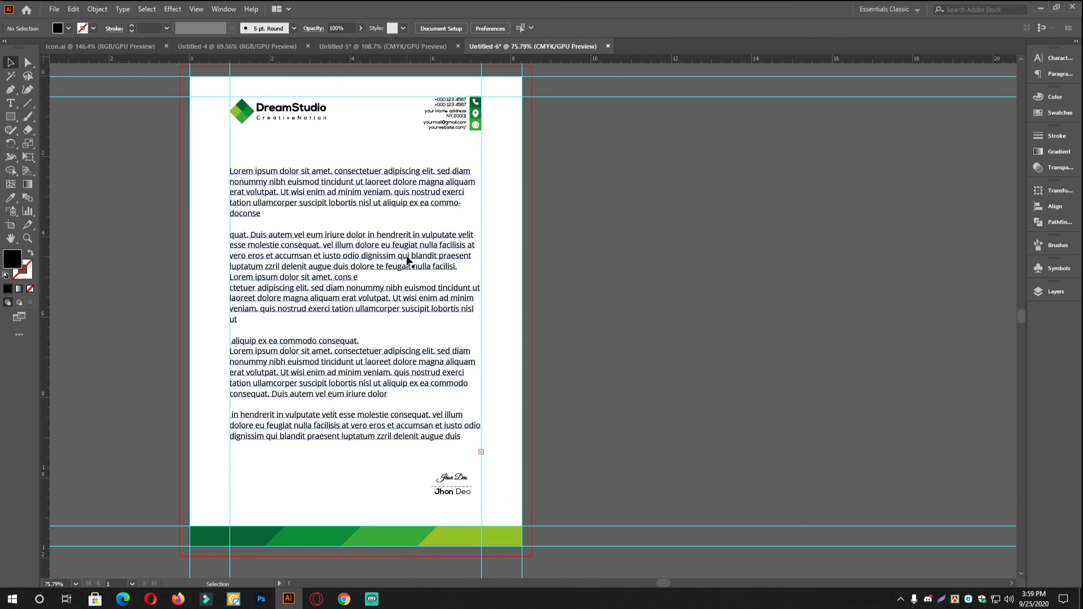